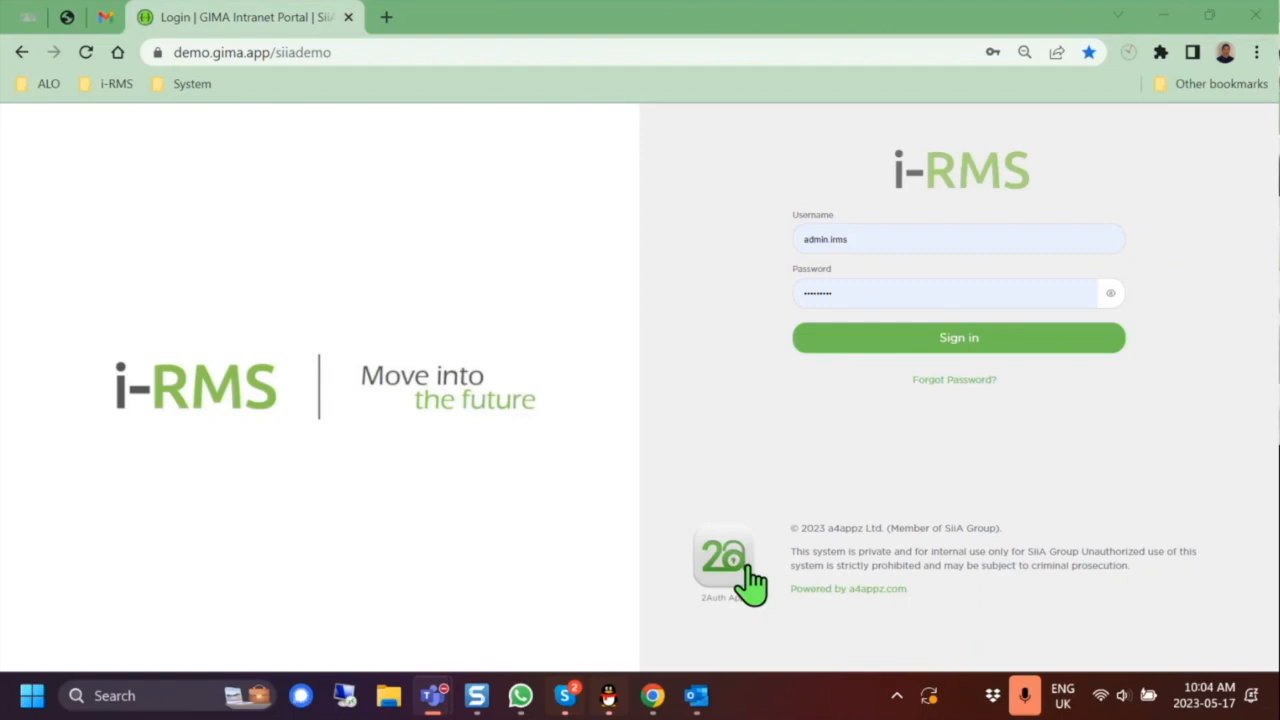
# Step: Sign in to the i-RMS demo site with the prefilled administrator credentials
pyautogui.click(958, 345)
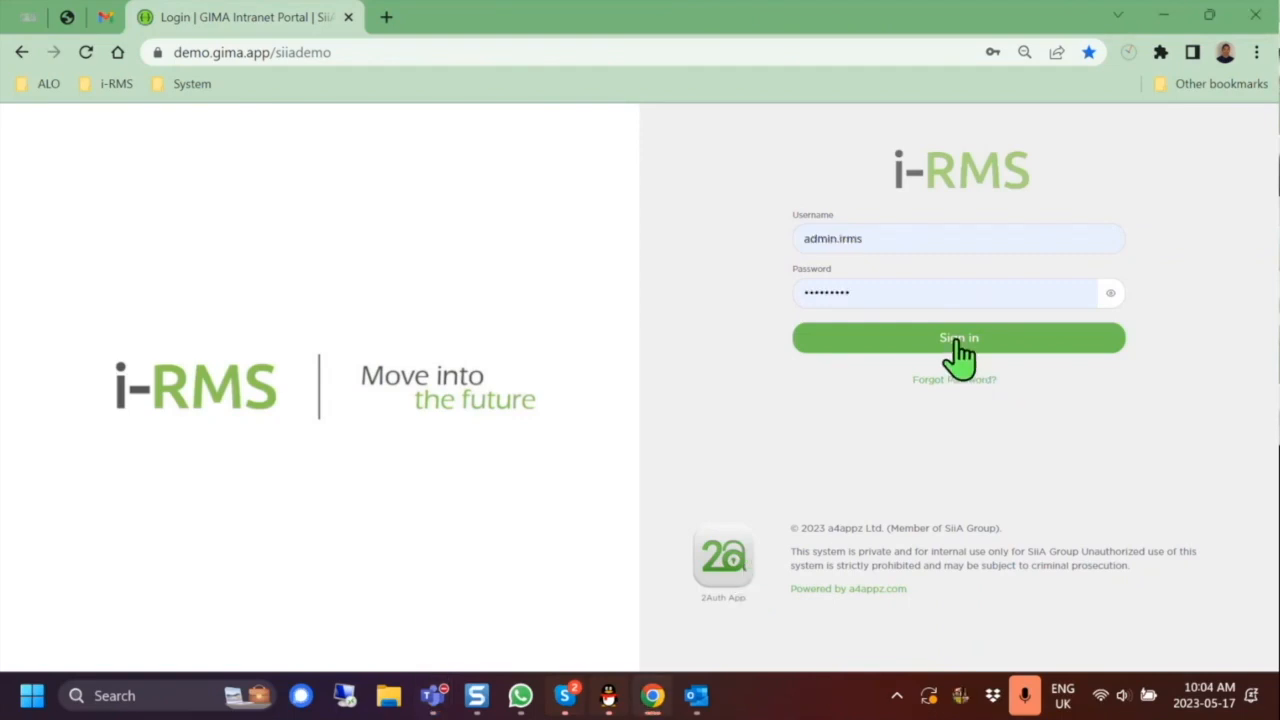
pyautogui.click(958, 345)
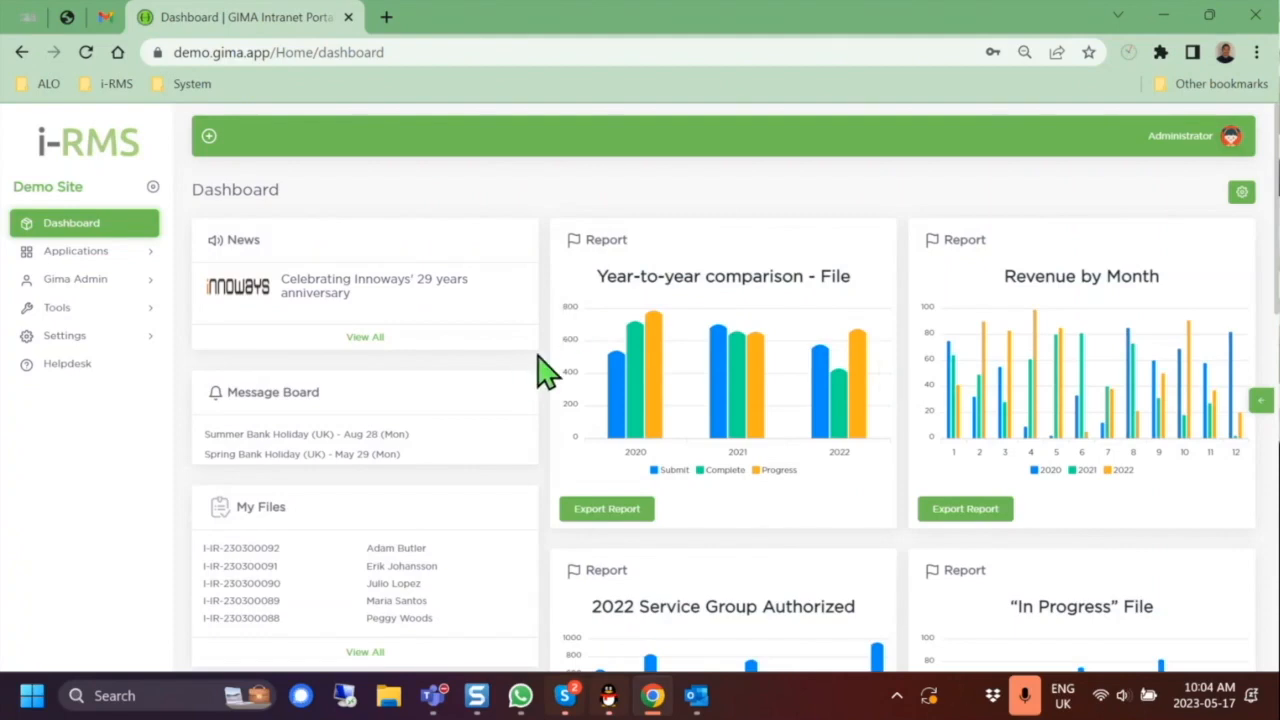
# Step: Review the dashboard report cards, then expand the Applications list in the sidebar
pyautogui.scroll(-1, 537, 366)
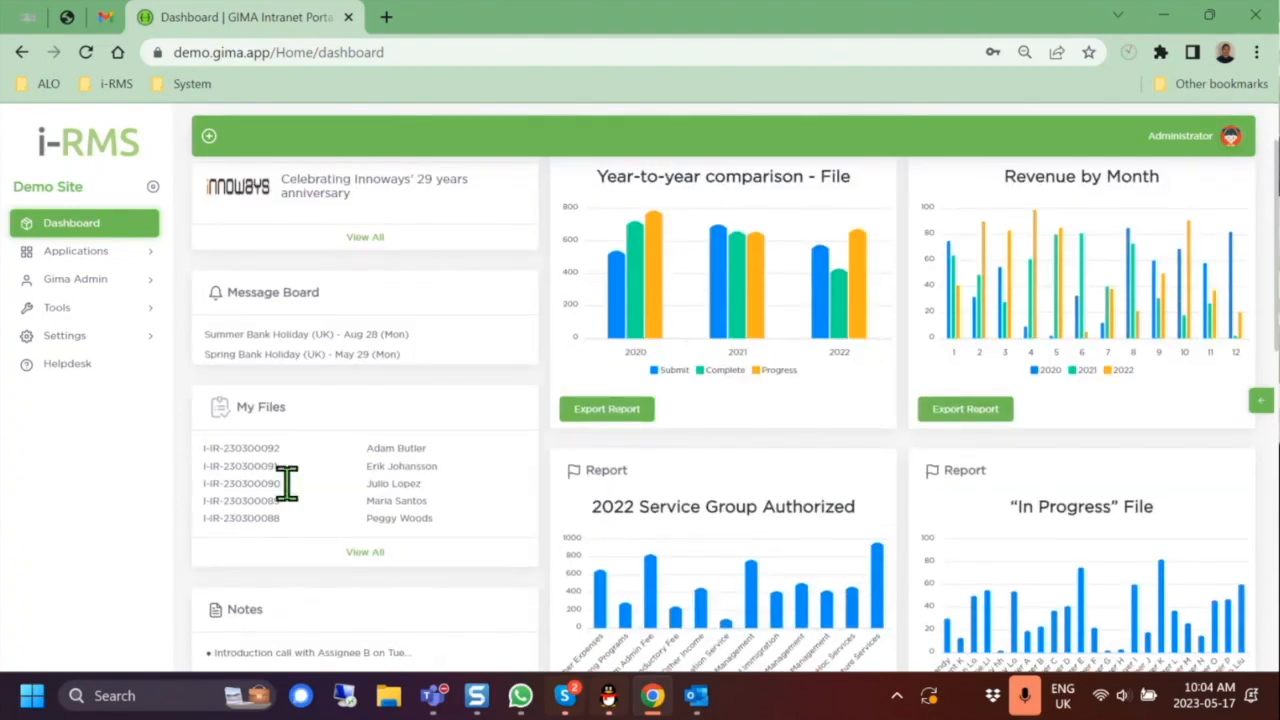
pyautogui.scroll(-1, 395, 450)
pyautogui.scroll(-3, 392, 440)
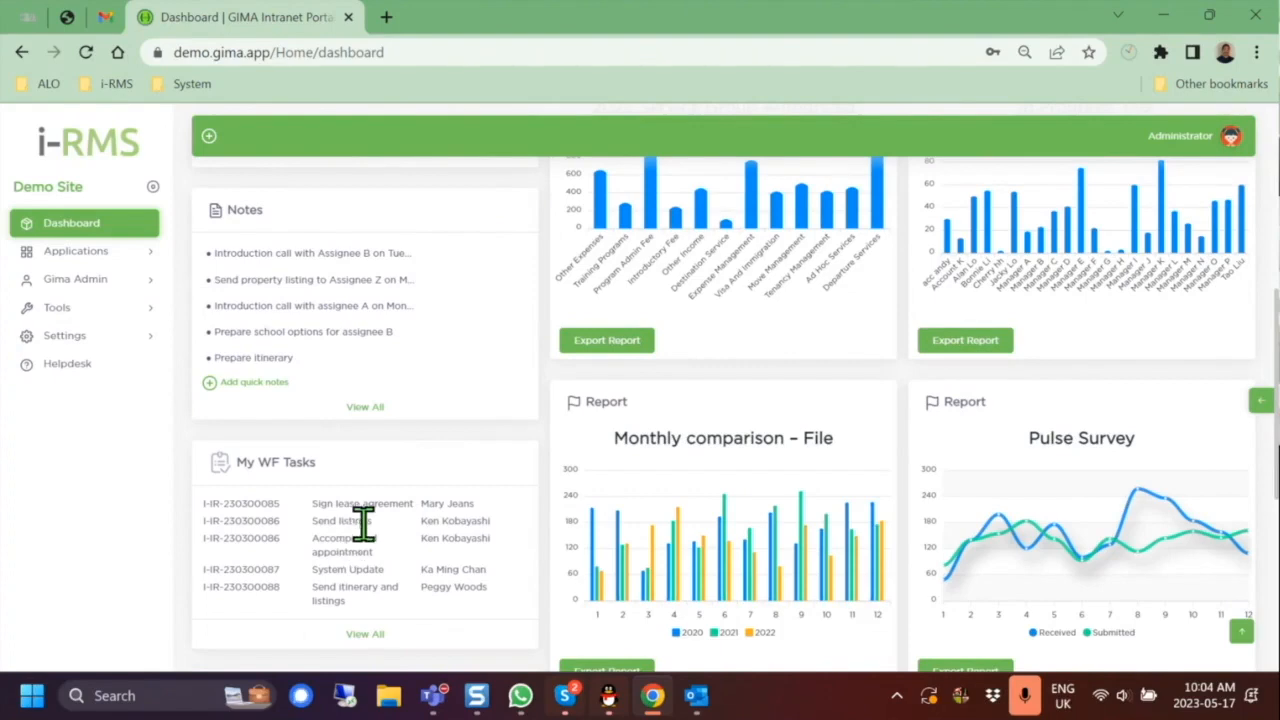
pyautogui.scroll(-4, 360, 530)
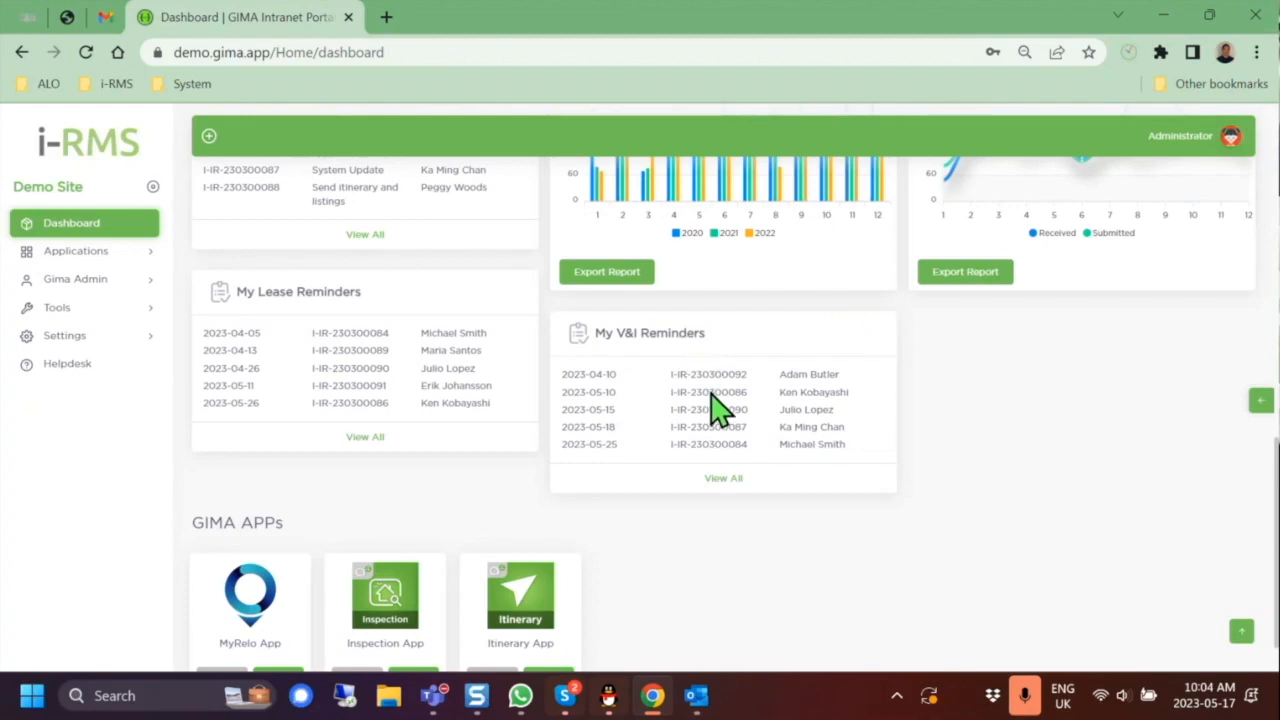
pyautogui.scroll(10, 777, 531)
pyautogui.scroll(1, 783, 533)
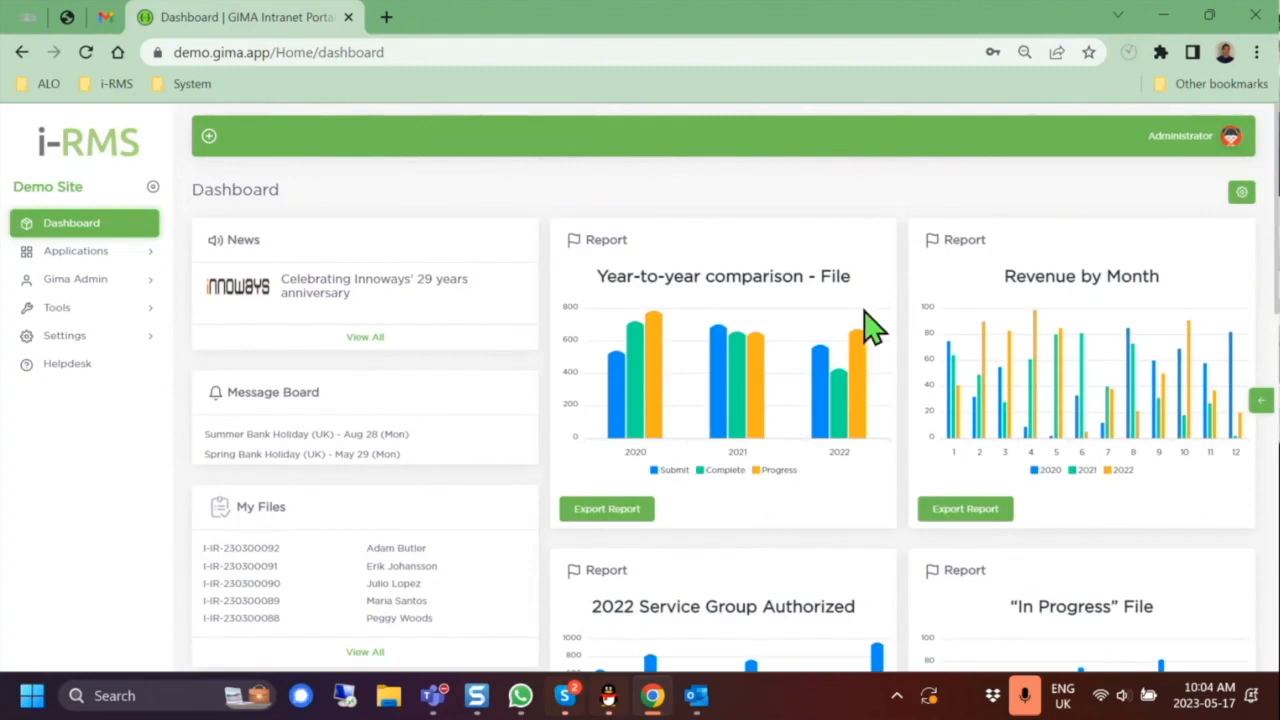
pyautogui.click(100, 252)
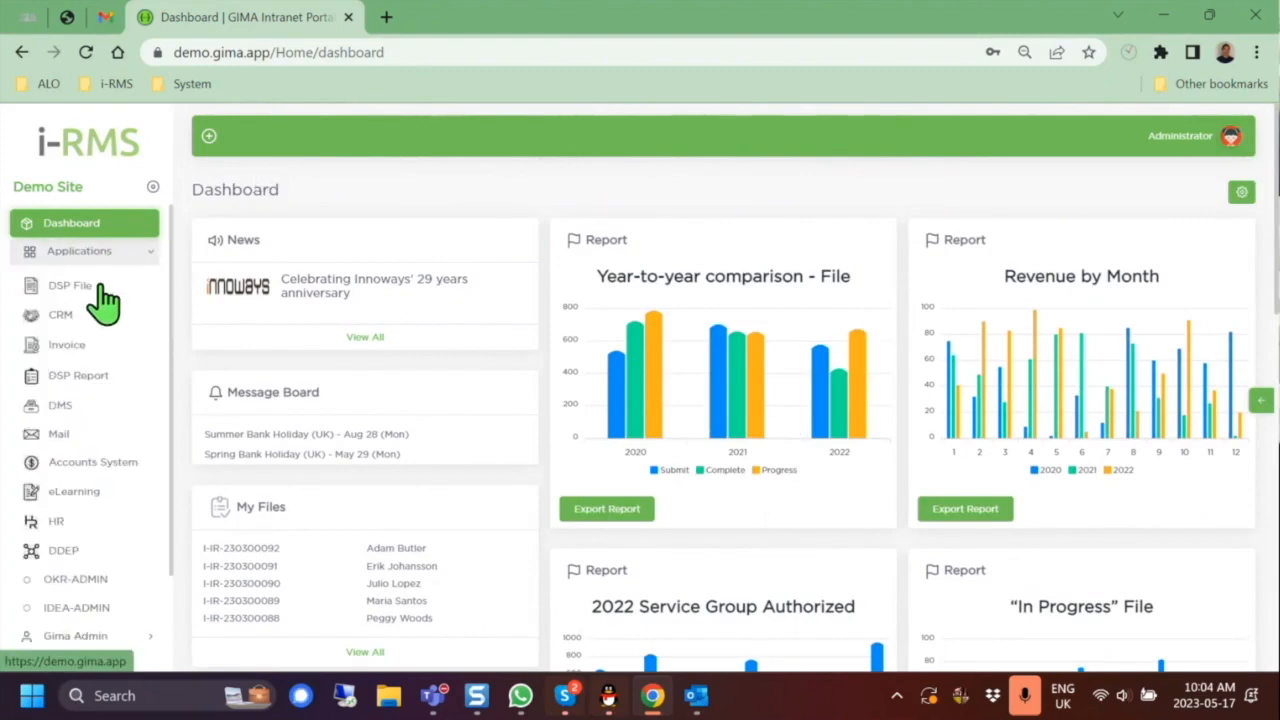
# Step: Open the DSP File application and start a new relocation file
pyautogui.click(97, 297)
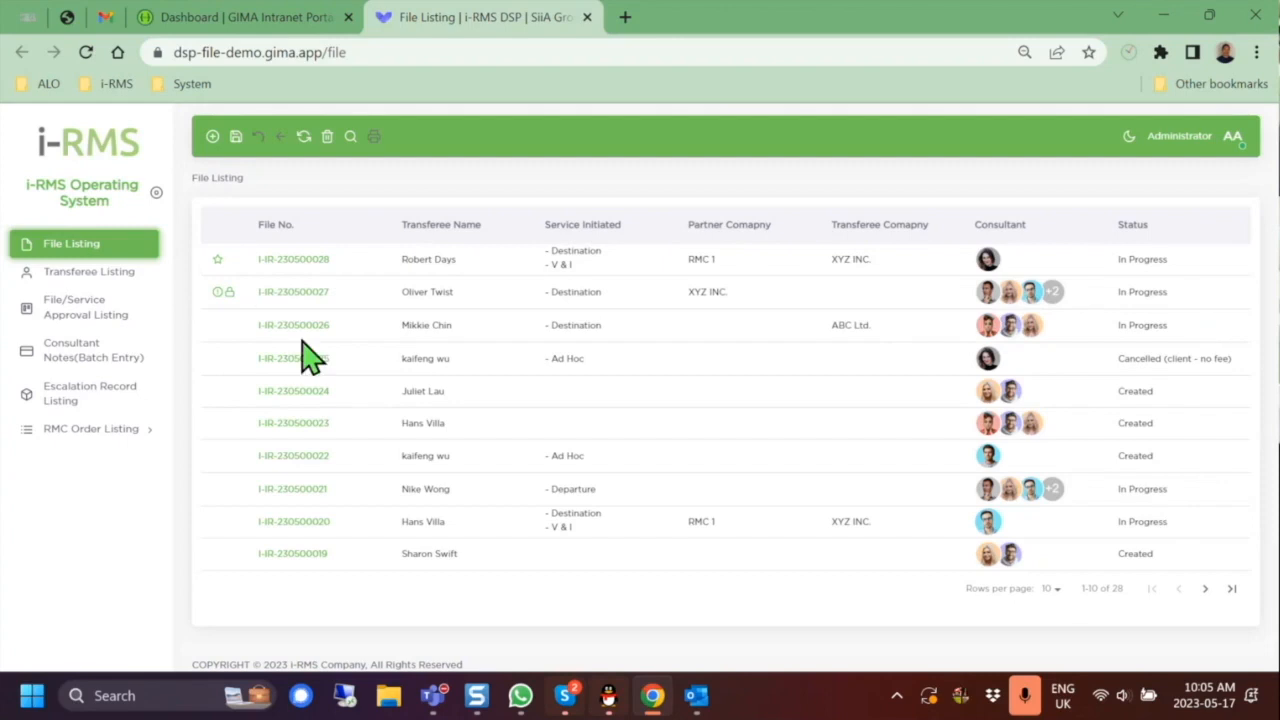
pyautogui.click(212, 138)
pyautogui.click(212, 136)
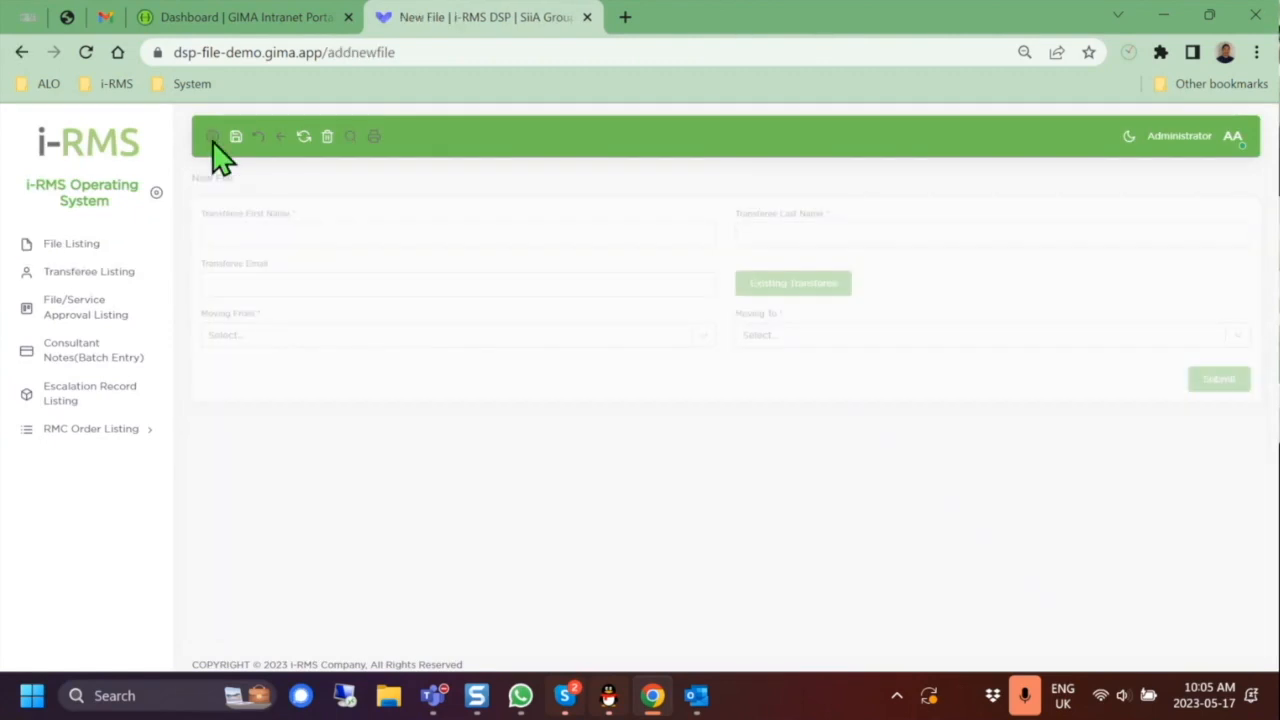
# Step: Enter the transferee's first name, last name and e-mail address
pyautogui.click(495, 232)
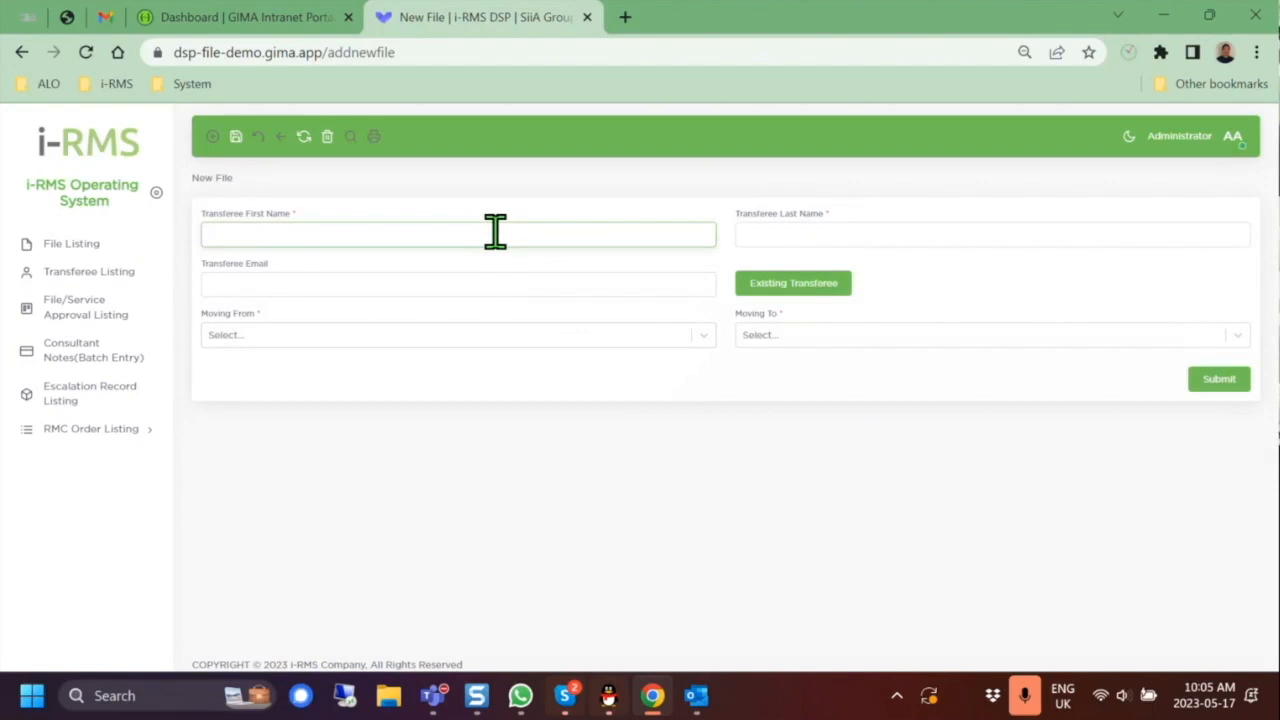
pyautogui.click(838, 232)
pyautogui.click(531, 283)
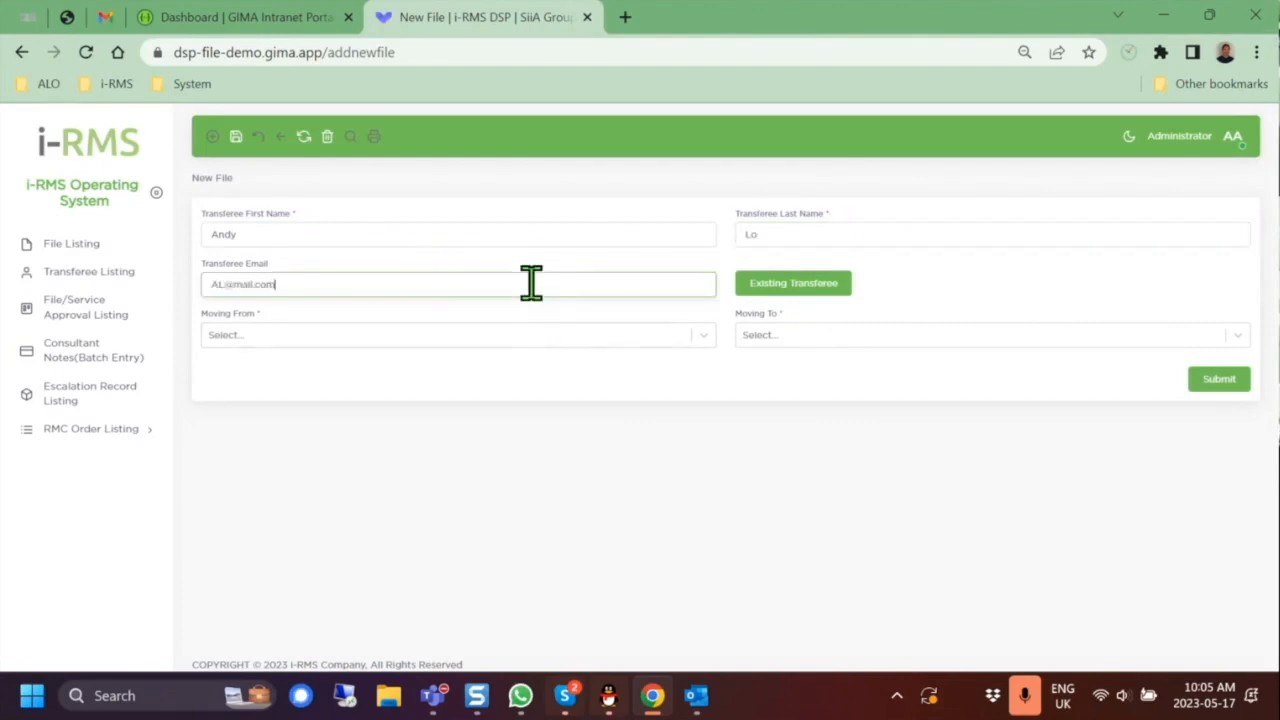
# Step: Set Moving From to United Kingdom and Moving To to Egypt, then submit the file
pyautogui.click(451, 338)
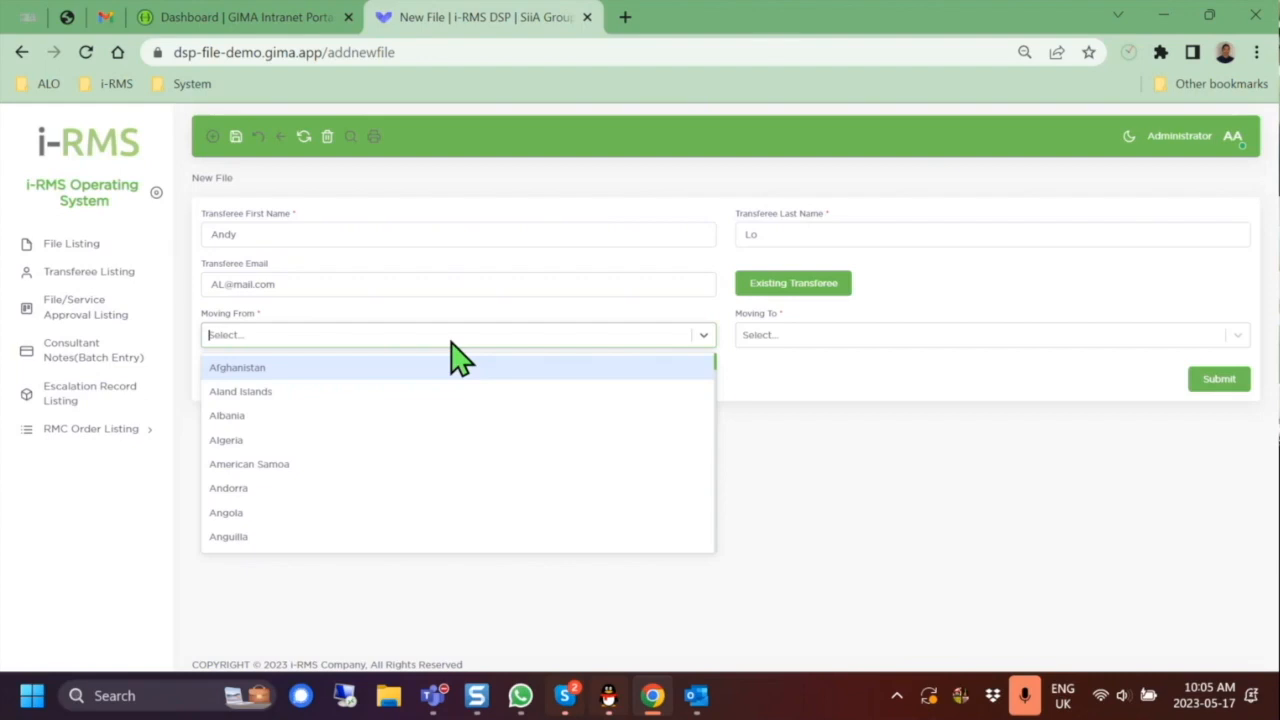
pyautogui.write('unite')
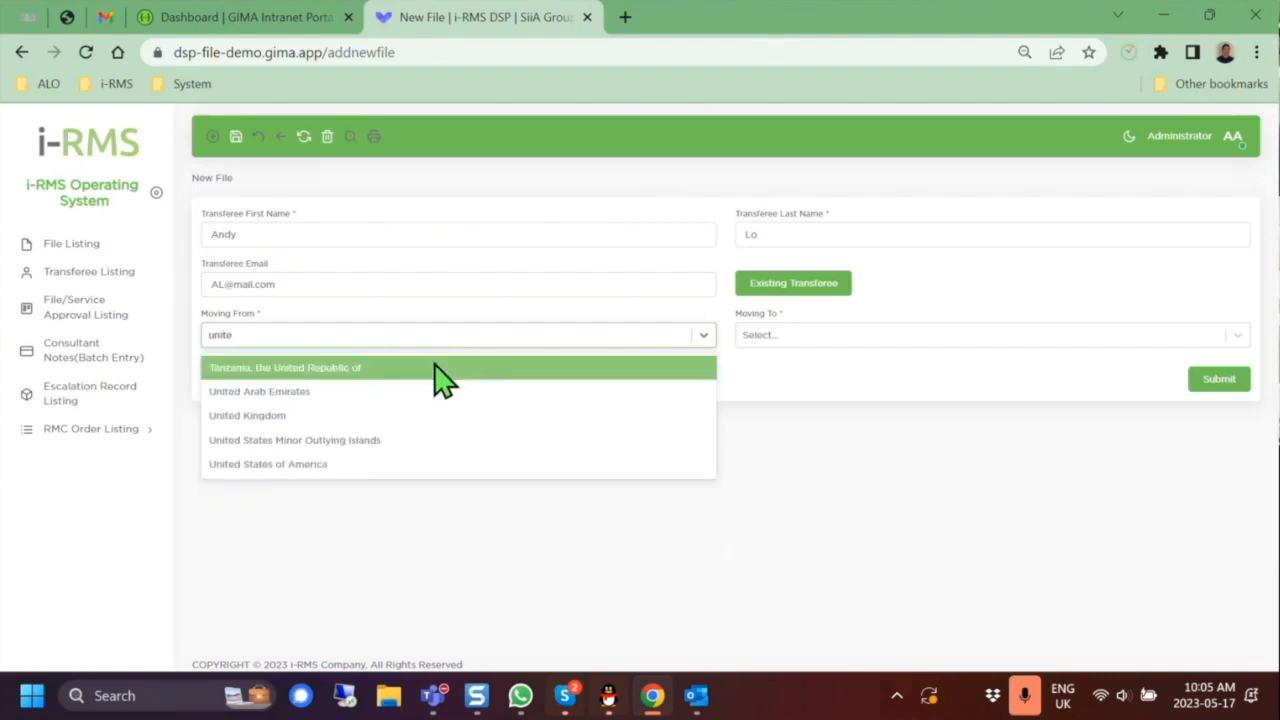
pyautogui.click(438, 415)
pyautogui.click(945, 343)
pyautogui.write('egy')
pyautogui.click(963, 372)
pyautogui.click(1218, 384)
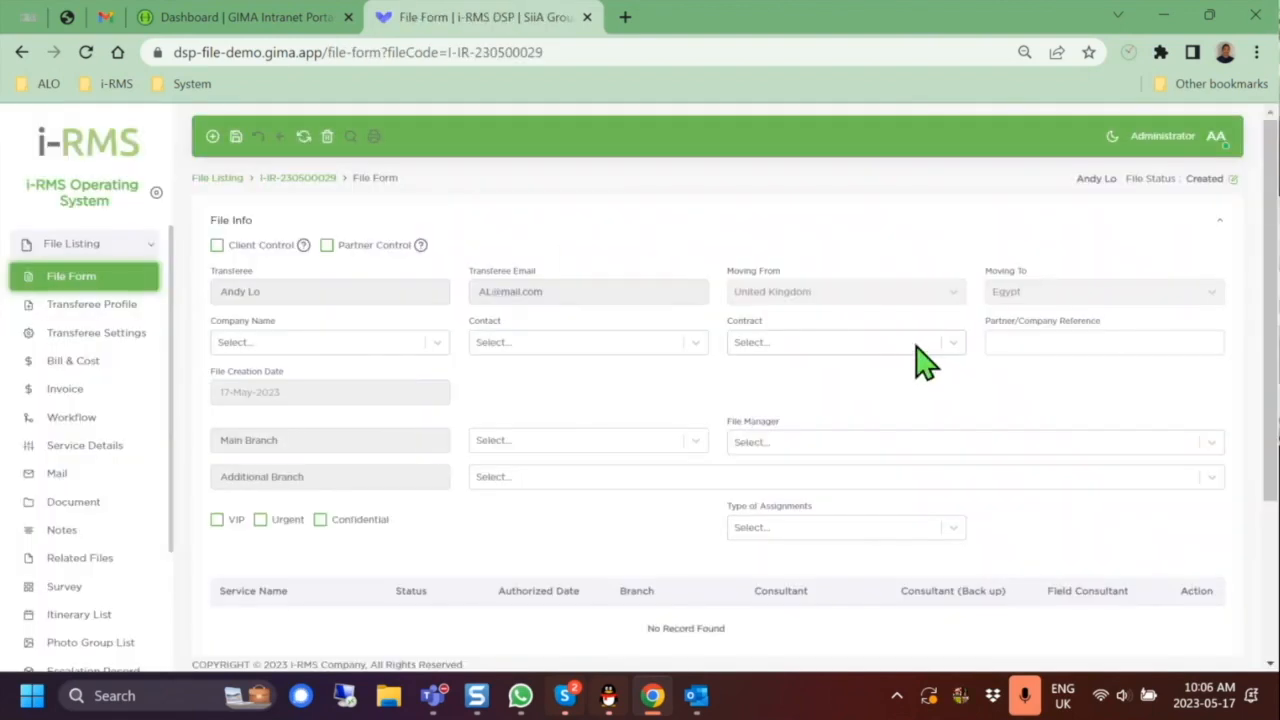
# Step: Mark the new file as VIP and Confidential
pyautogui.scroll(-2, 945, 398)
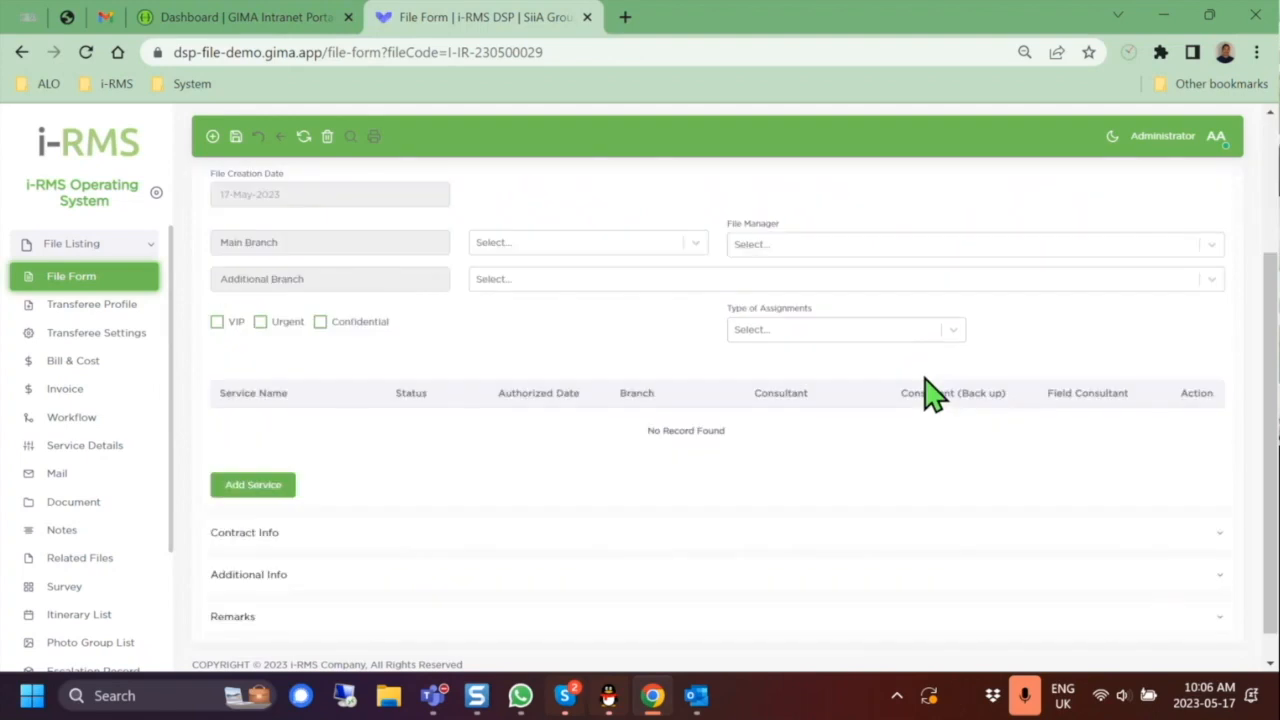
pyautogui.scroll(2, 929, 391)
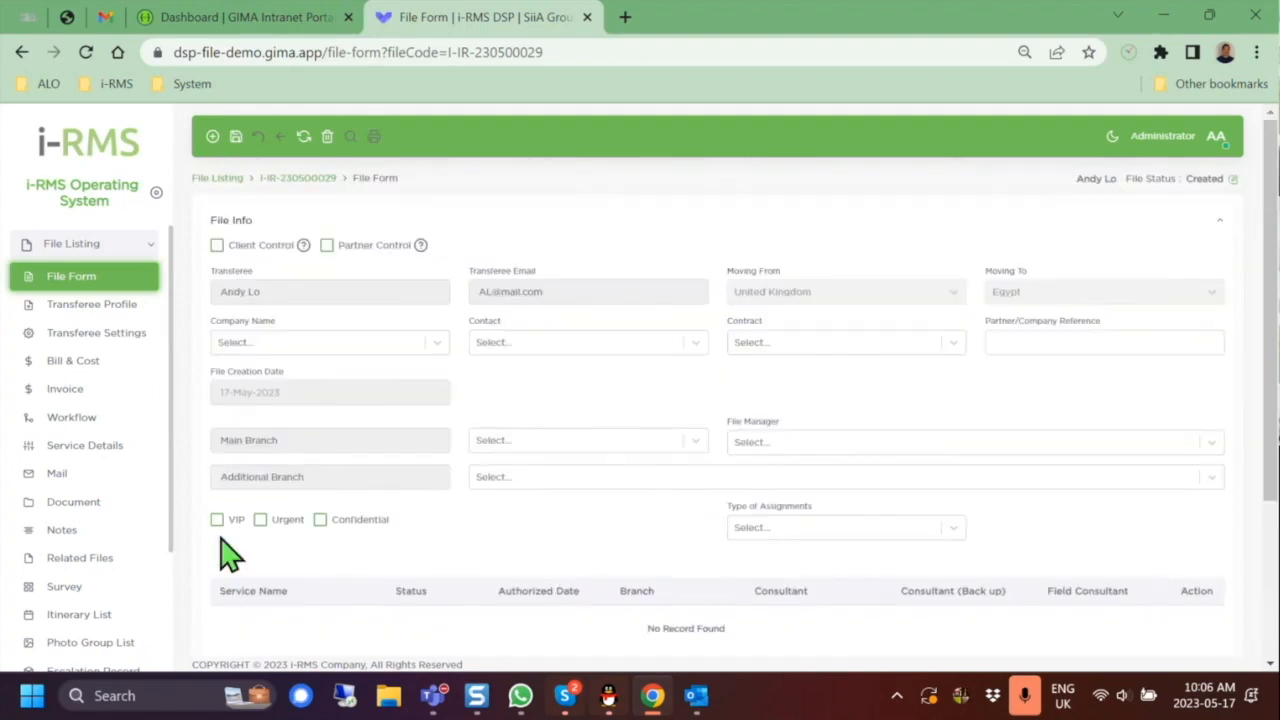
pyautogui.click(217, 520)
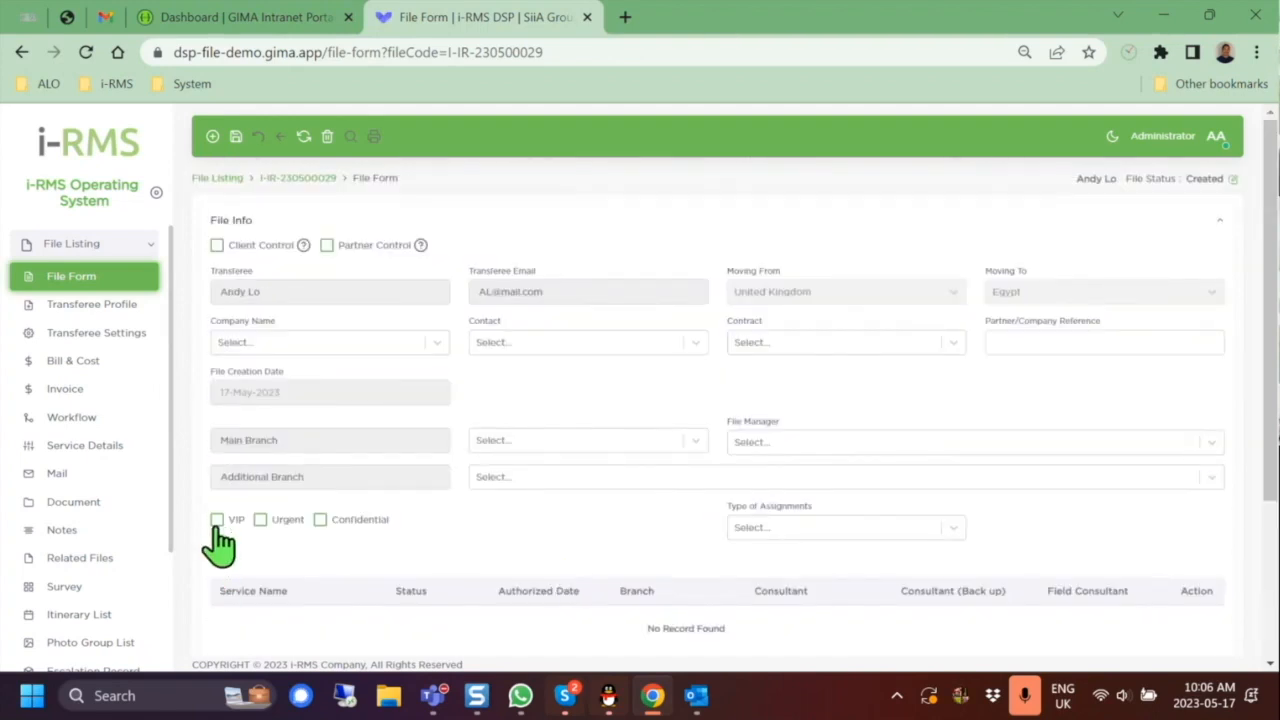
pyautogui.click(322, 521)
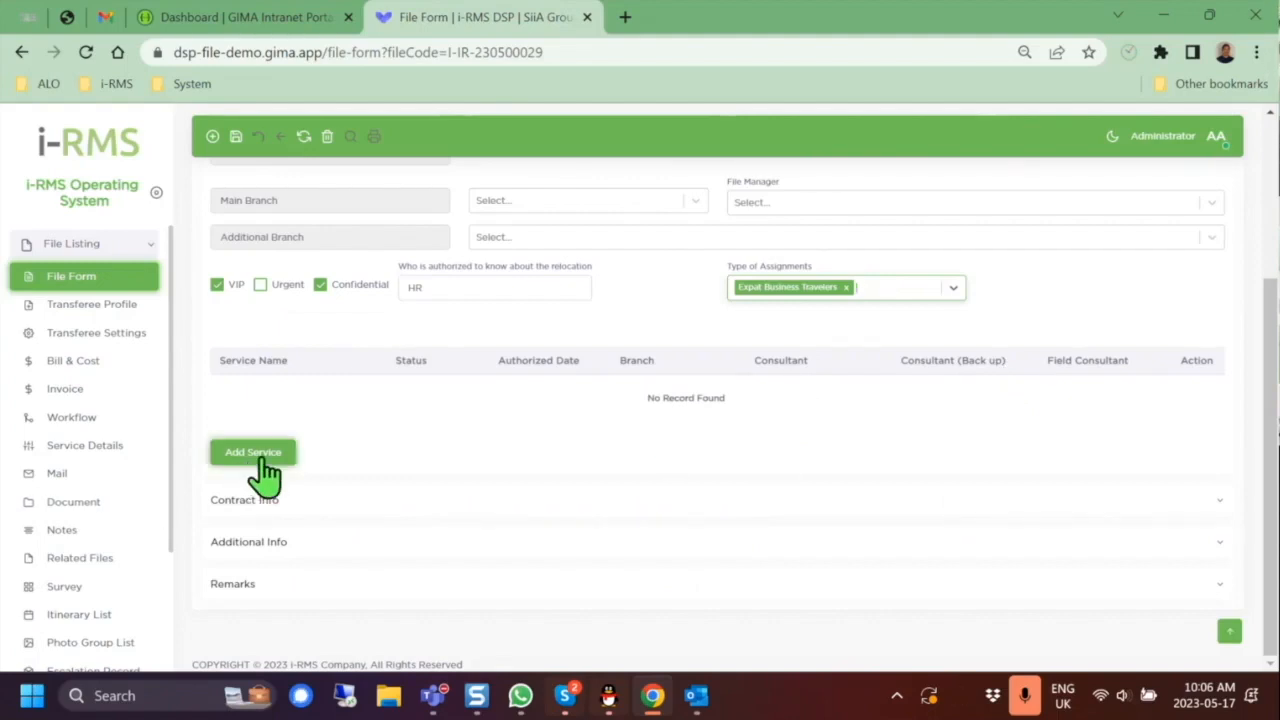
pyautogui.click(262, 460)
# Step: Add a Home Finding service from Destination Service > Home Search
pyautogui.click(261, 188)
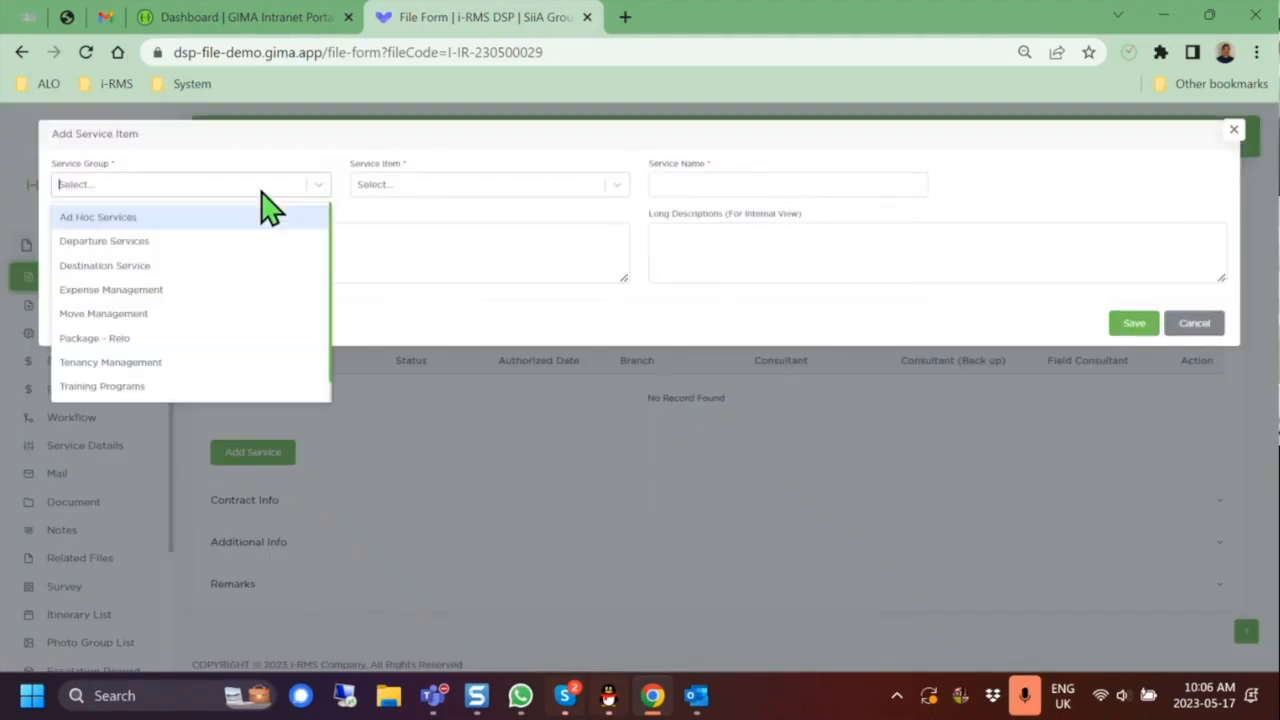
pyautogui.click(250, 266)
pyautogui.click(500, 186)
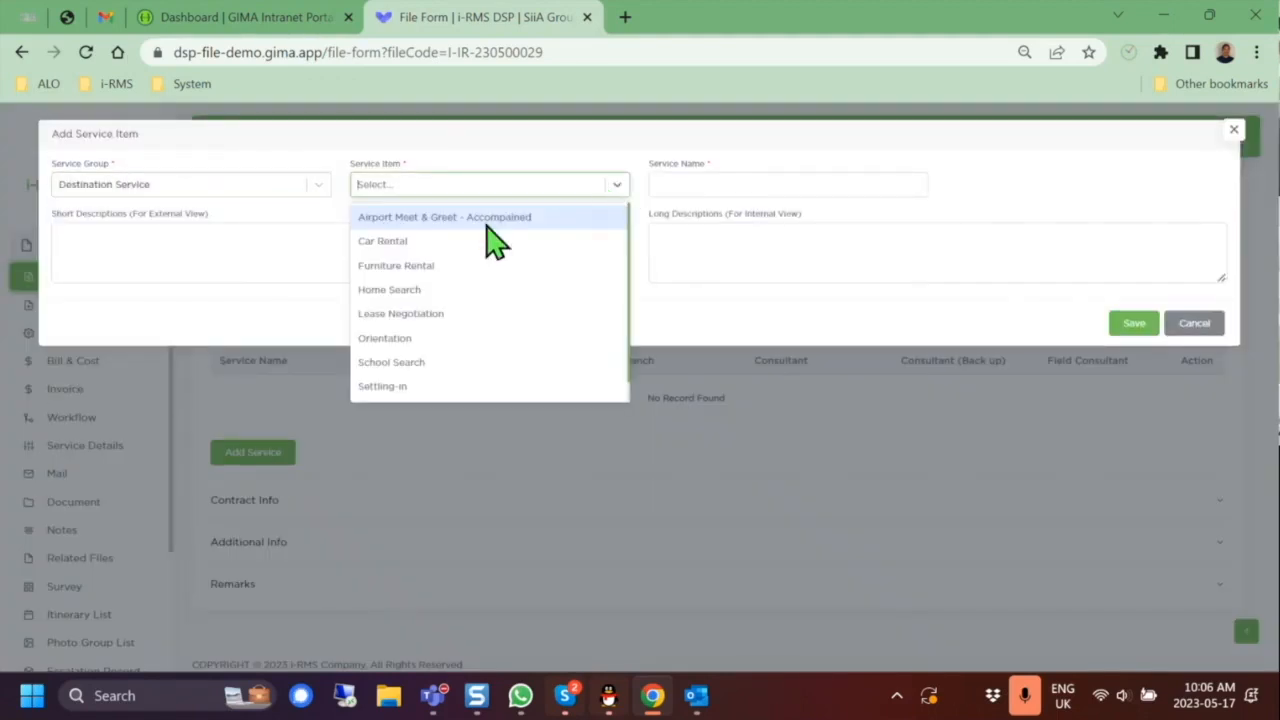
pyautogui.click(537, 291)
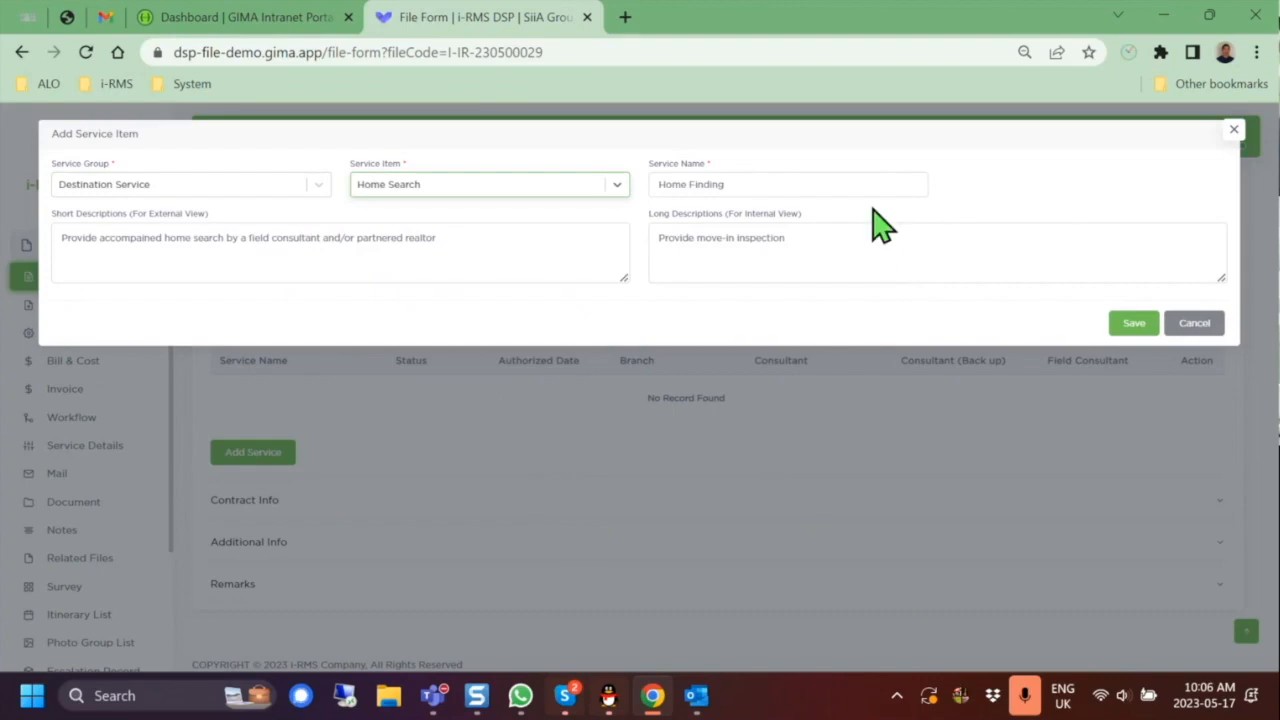
pyautogui.click(1134, 324)
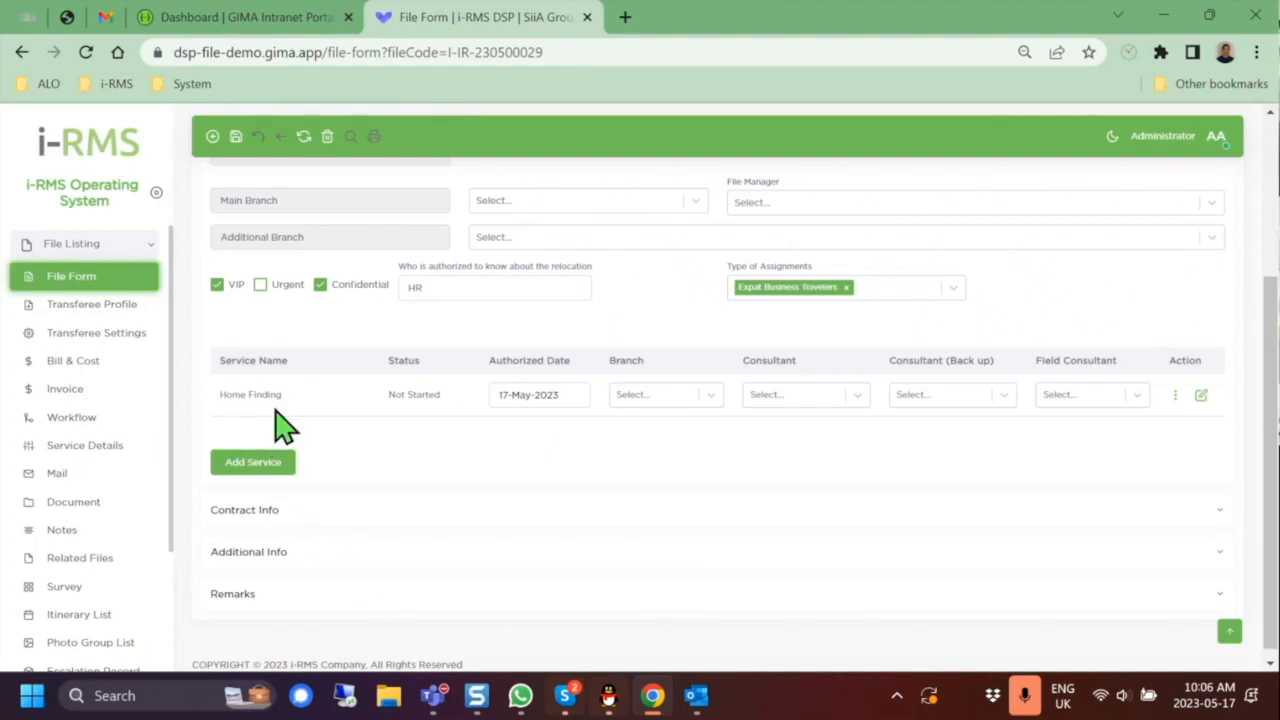
# Step: Add a Visa And Immigration Work Permit service renamed to Work Visa
pyautogui.click(277, 470)
pyautogui.click(258, 192)
pyautogui.scroll(-1, 262, 284)
pyautogui.click(245, 388)
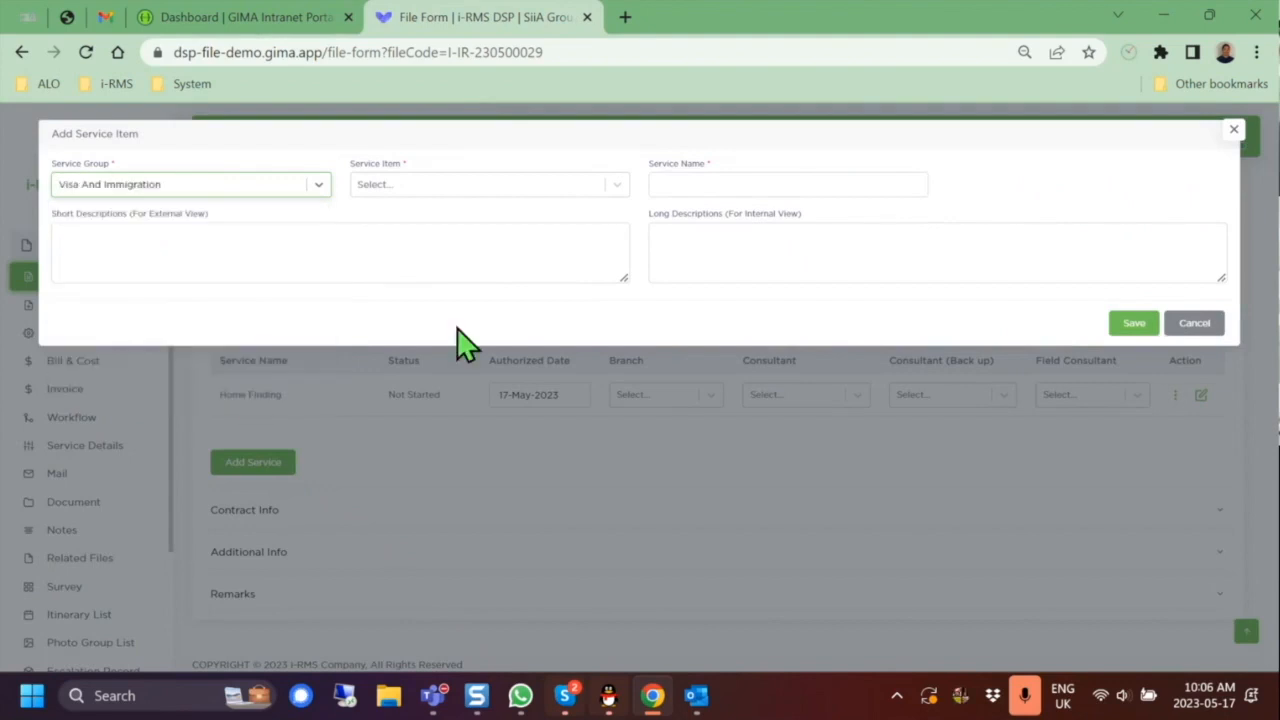
pyautogui.click(522, 192)
pyautogui.click(520, 216)
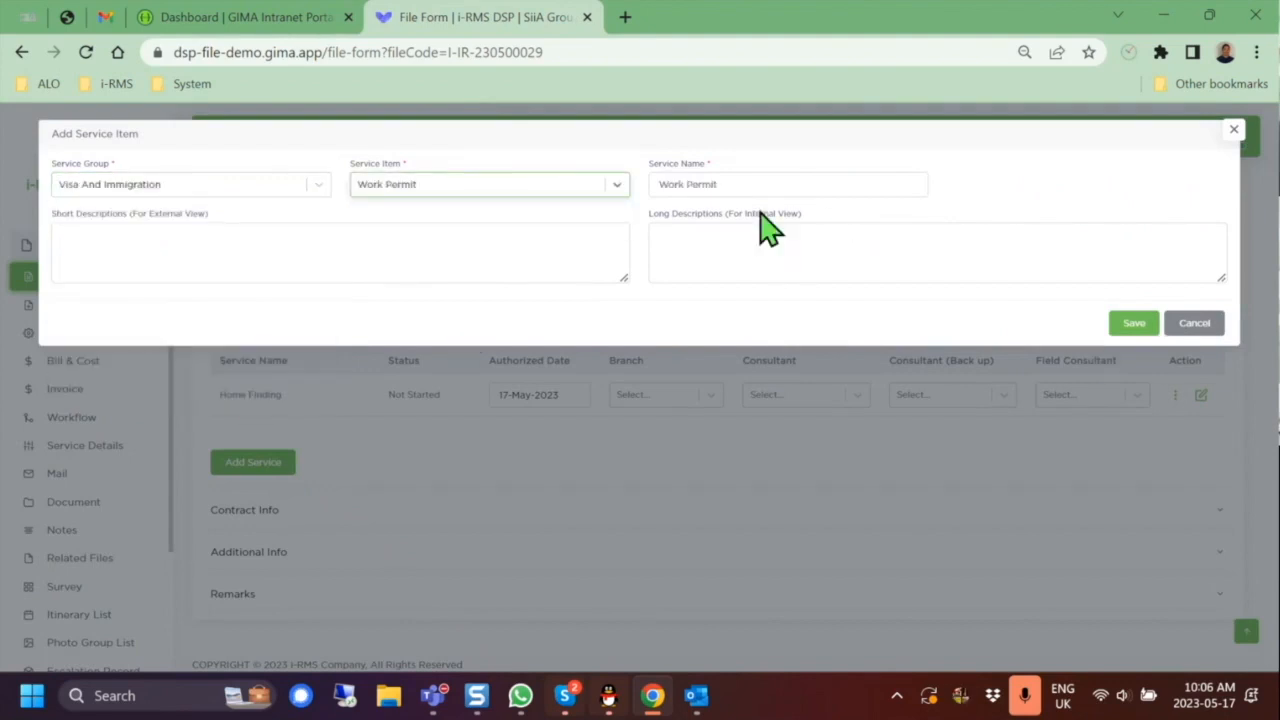
pyautogui.click(804, 178)
pyautogui.press('BackSpace')
pyautogui.press('BackSpace')
pyautogui.press('BackSpace')
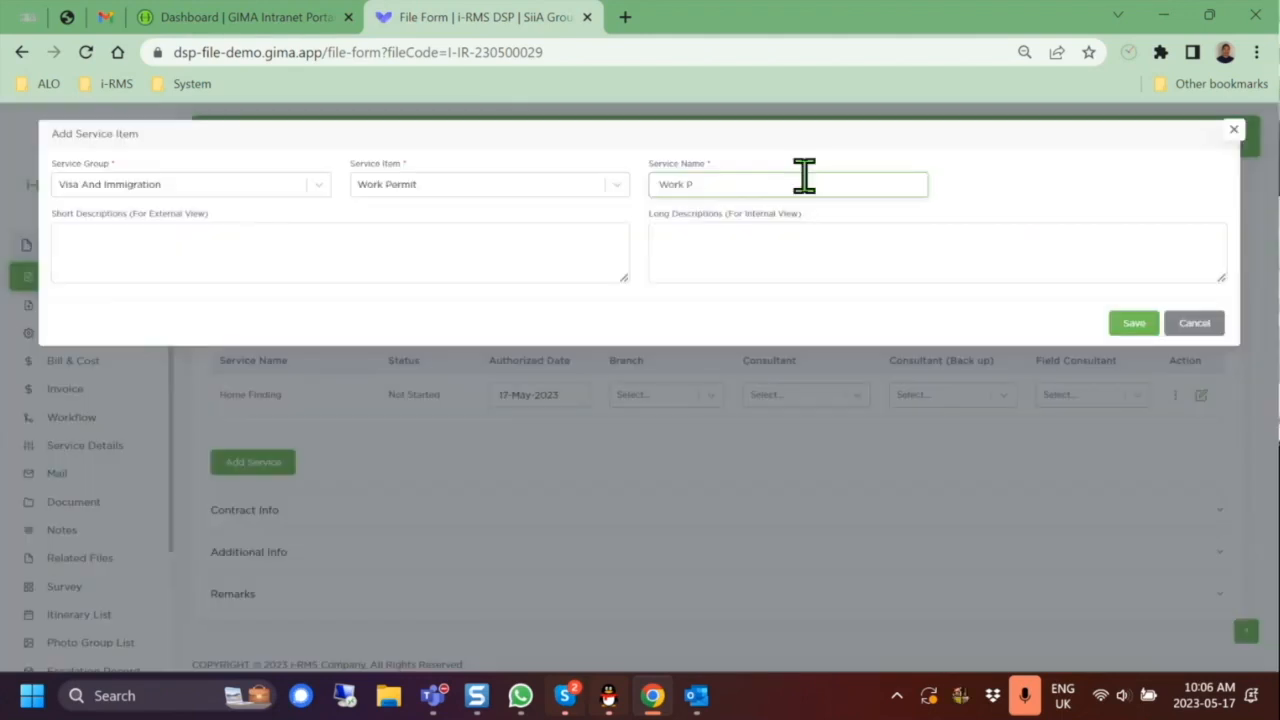
pyautogui.write('Visa')
pyautogui.click(1148, 334)
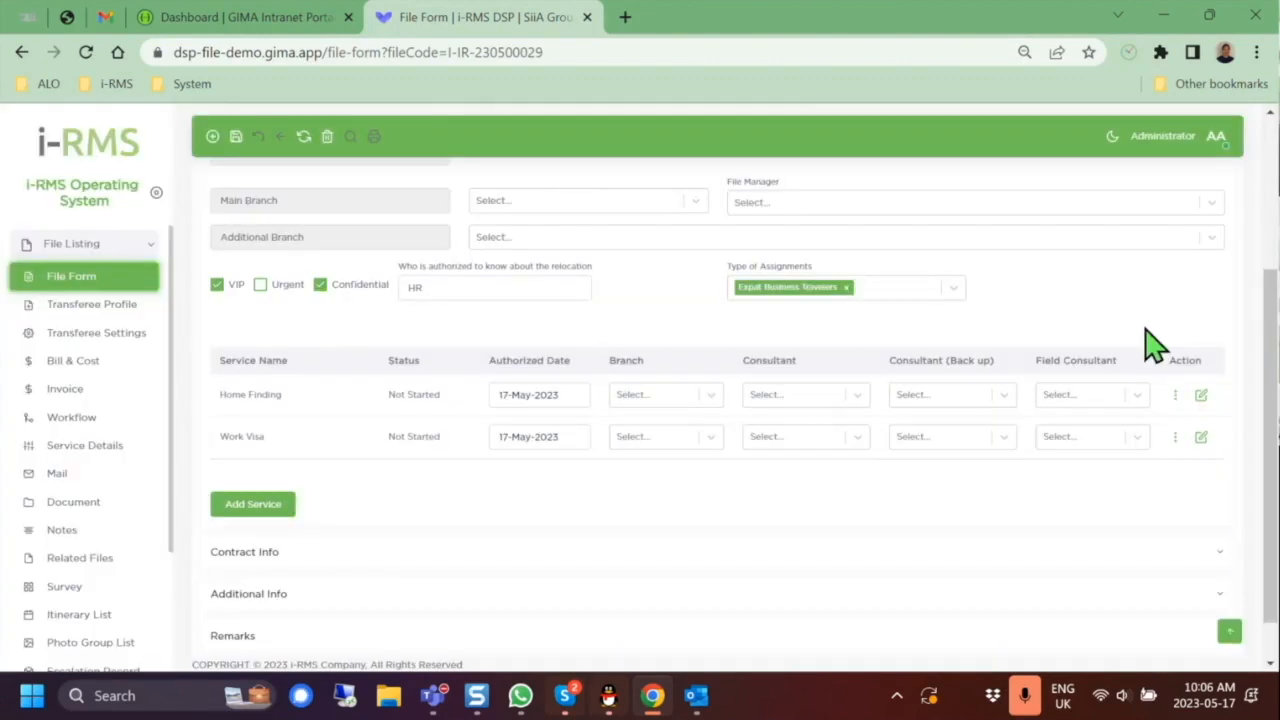
pyautogui.scroll(4, 712, 156)
# Step: Set the file's main branch to Spain and choose its file manager
pyautogui.scroll(-5, 840, 422)
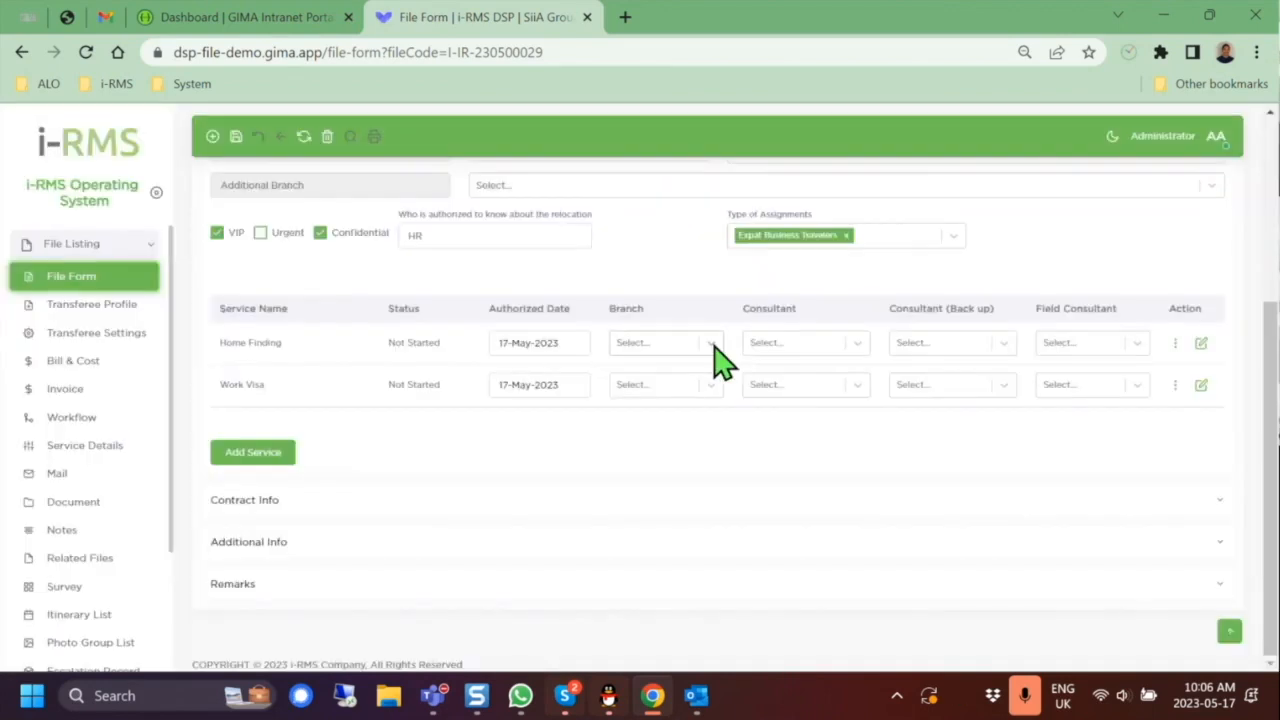
pyautogui.click(714, 340)
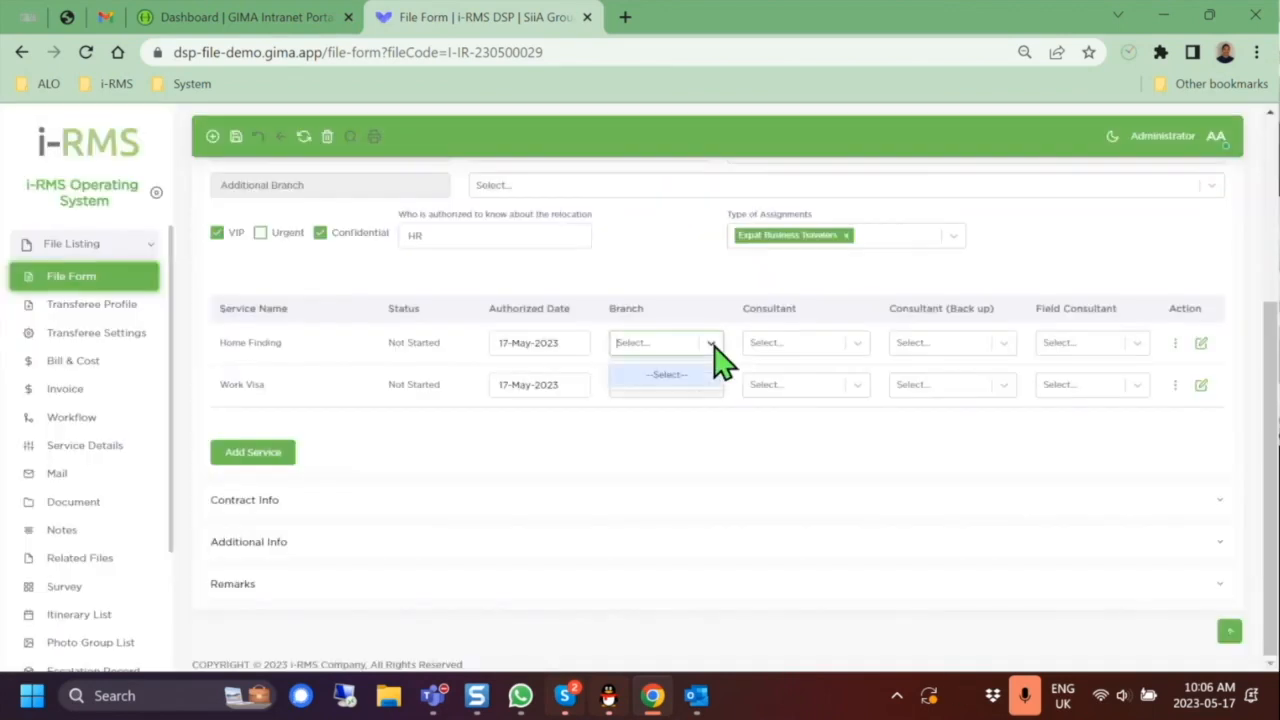
pyautogui.scroll(3, 737, 380)
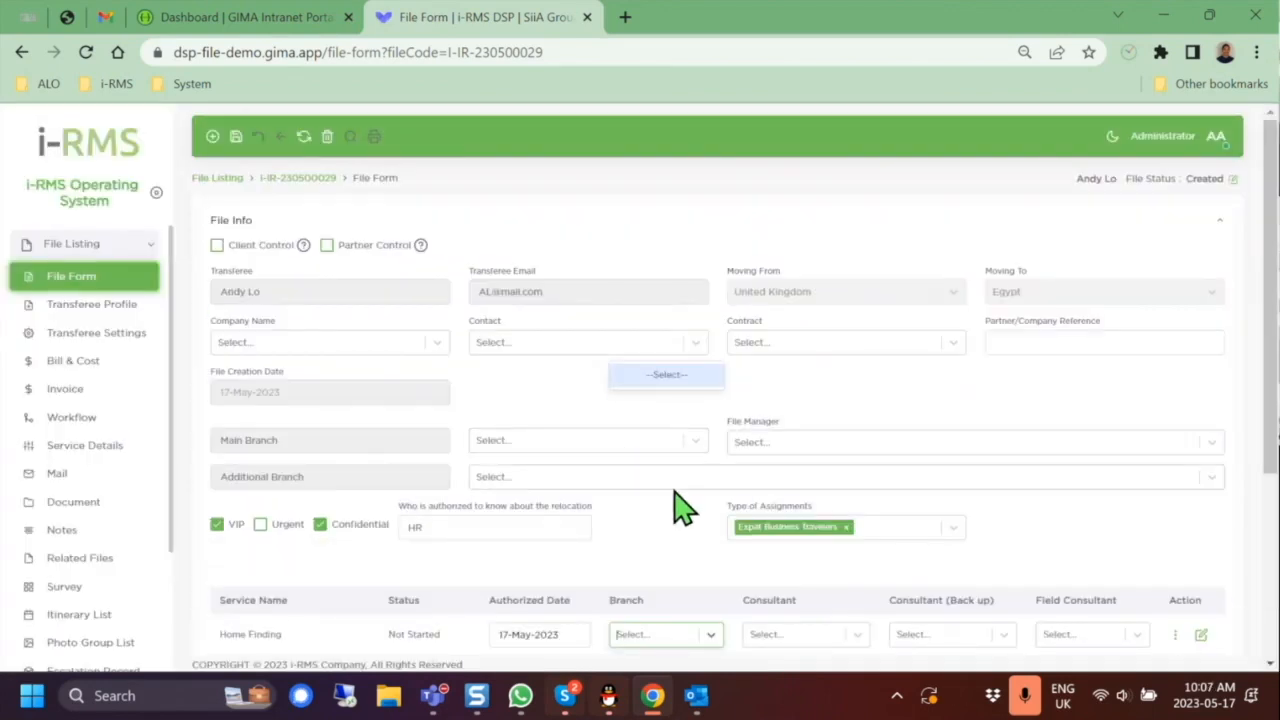
pyautogui.click(656, 444)
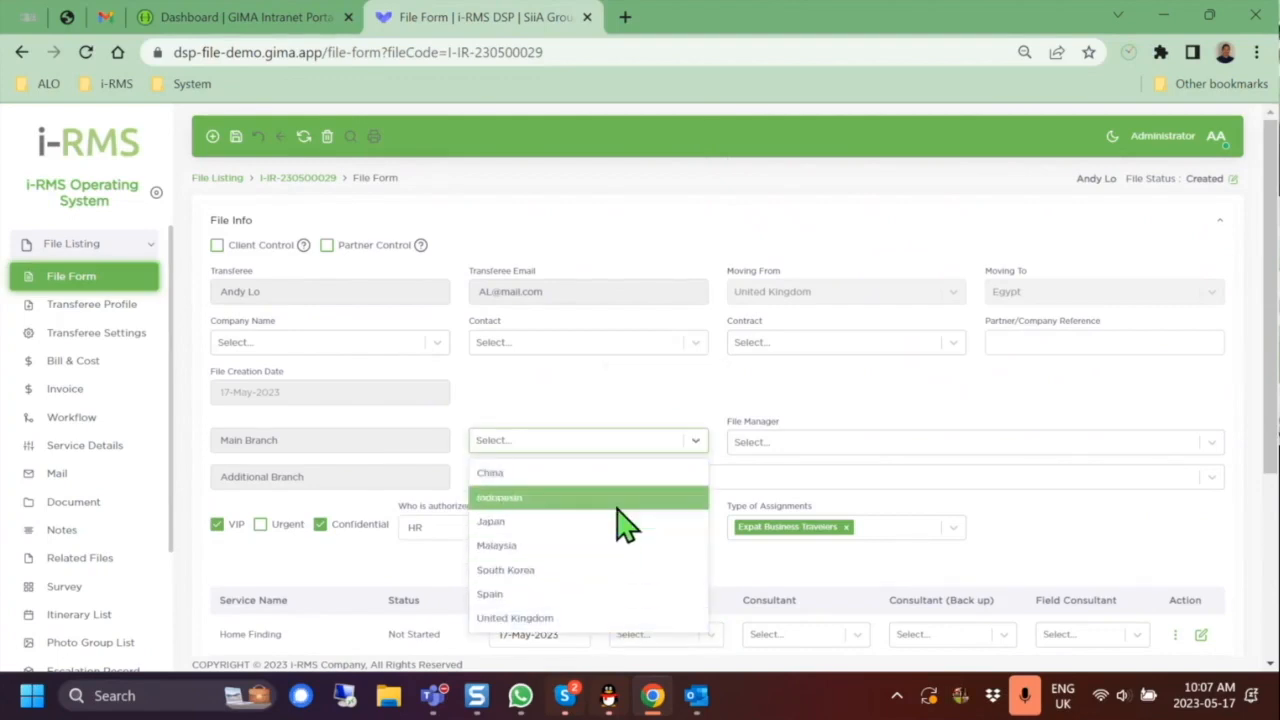
pyautogui.click(640, 605)
pyautogui.click(852, 452)
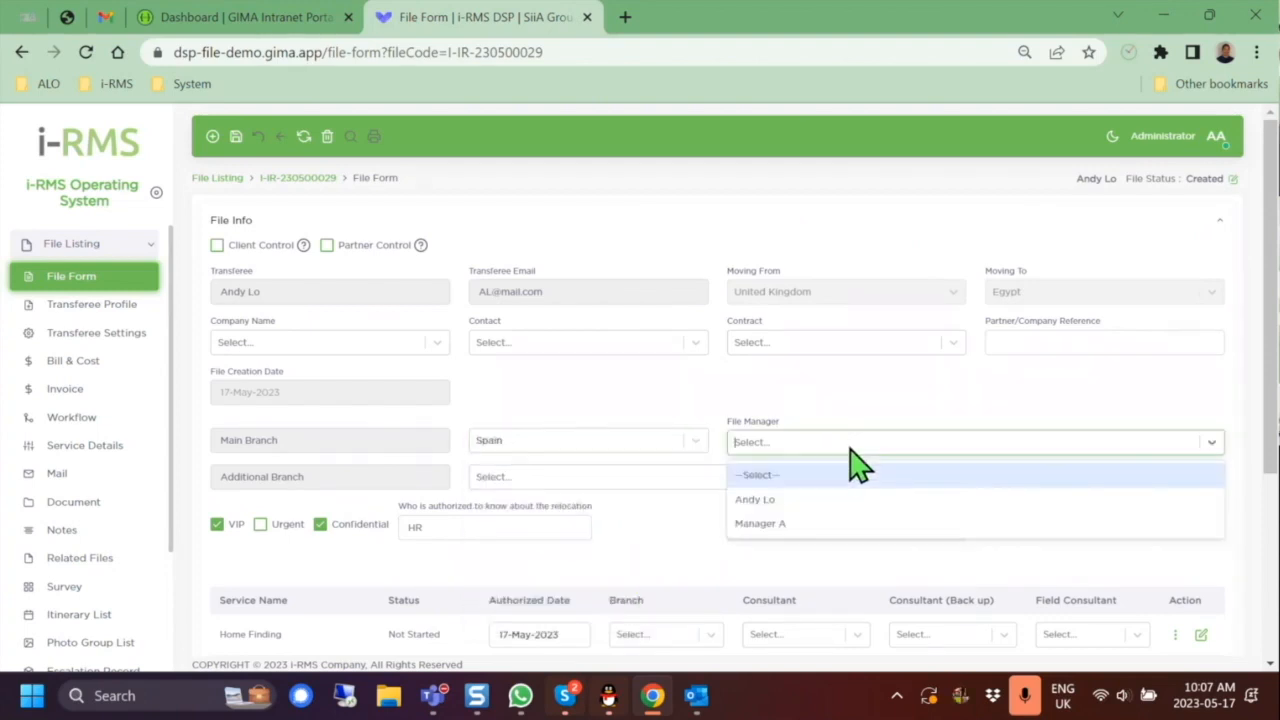
pyautogui.click(860, 502)
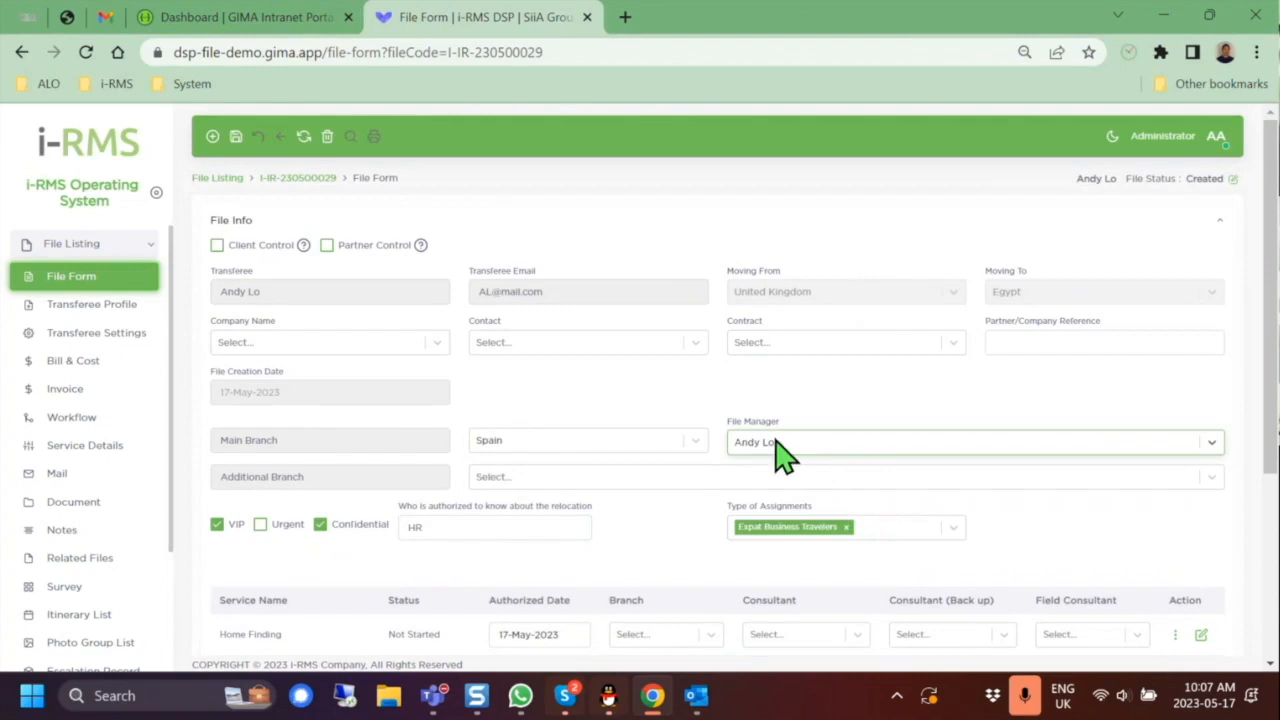
# Step: Set both services' branch to Spain, assign their consultants, and save the file
pyautogui.scroll(-3, 790, 460)
pyautogui.click(716, 340)
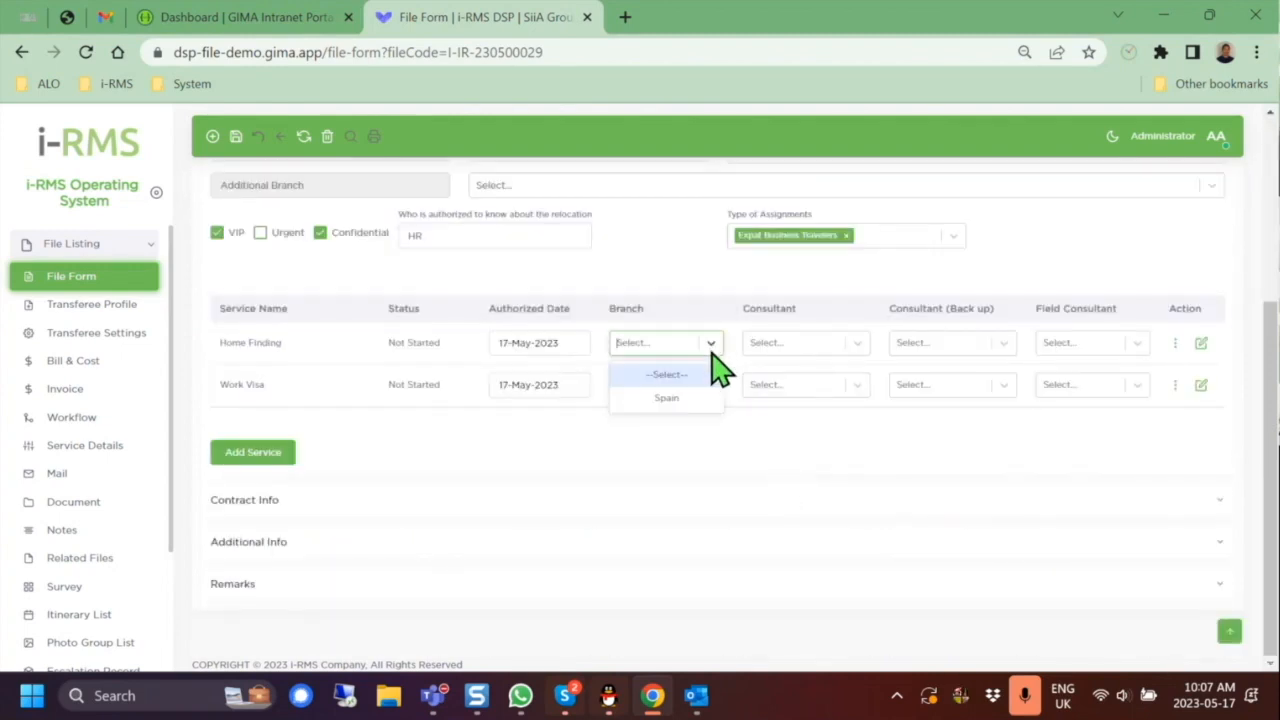
pyautogui.click(703, 400)
pyautogui.click(701, 392)
pyautogui.click(685, 440)
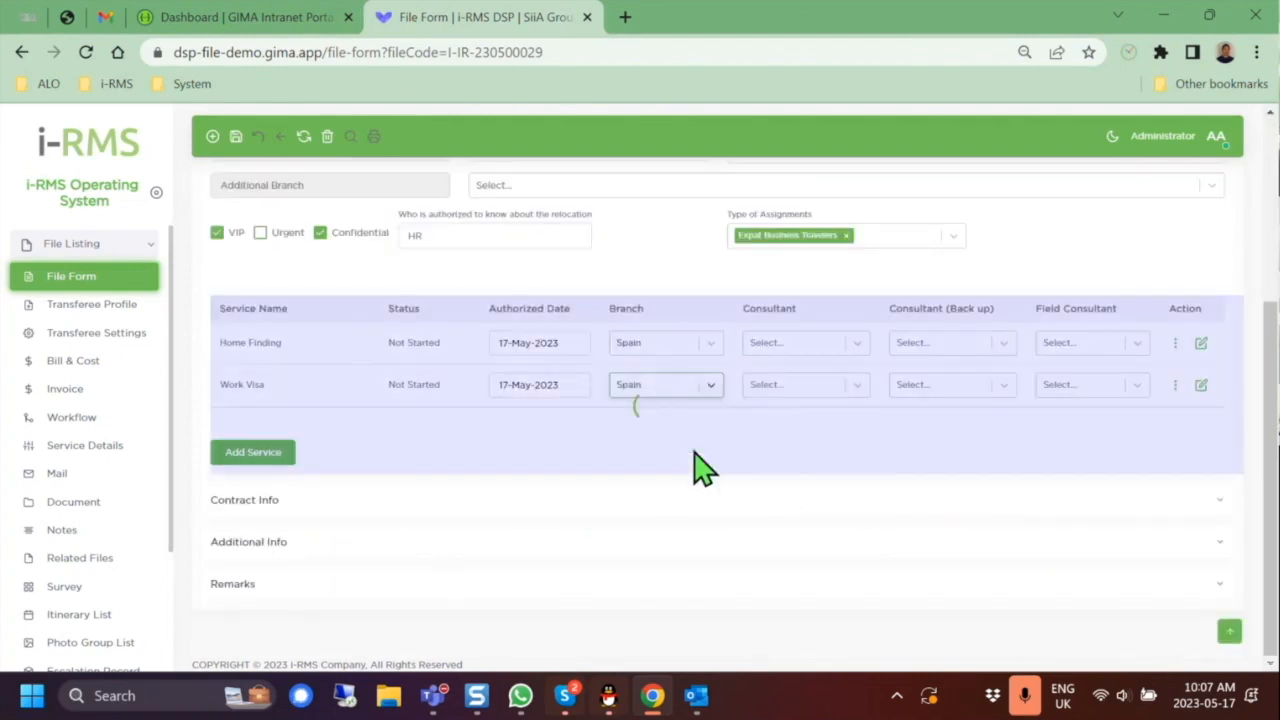
pyautogui.click(840, 385)
pyautogui.click(849, 440)
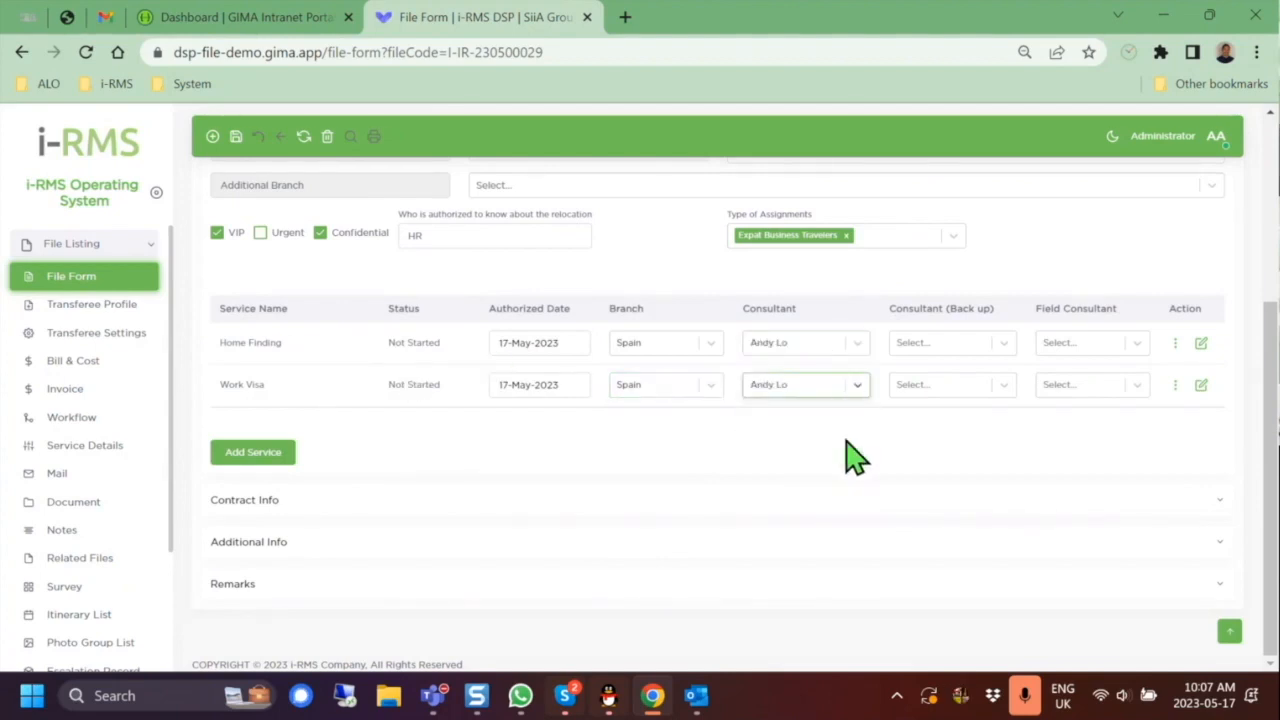
pyautogui.click(1133, 343)
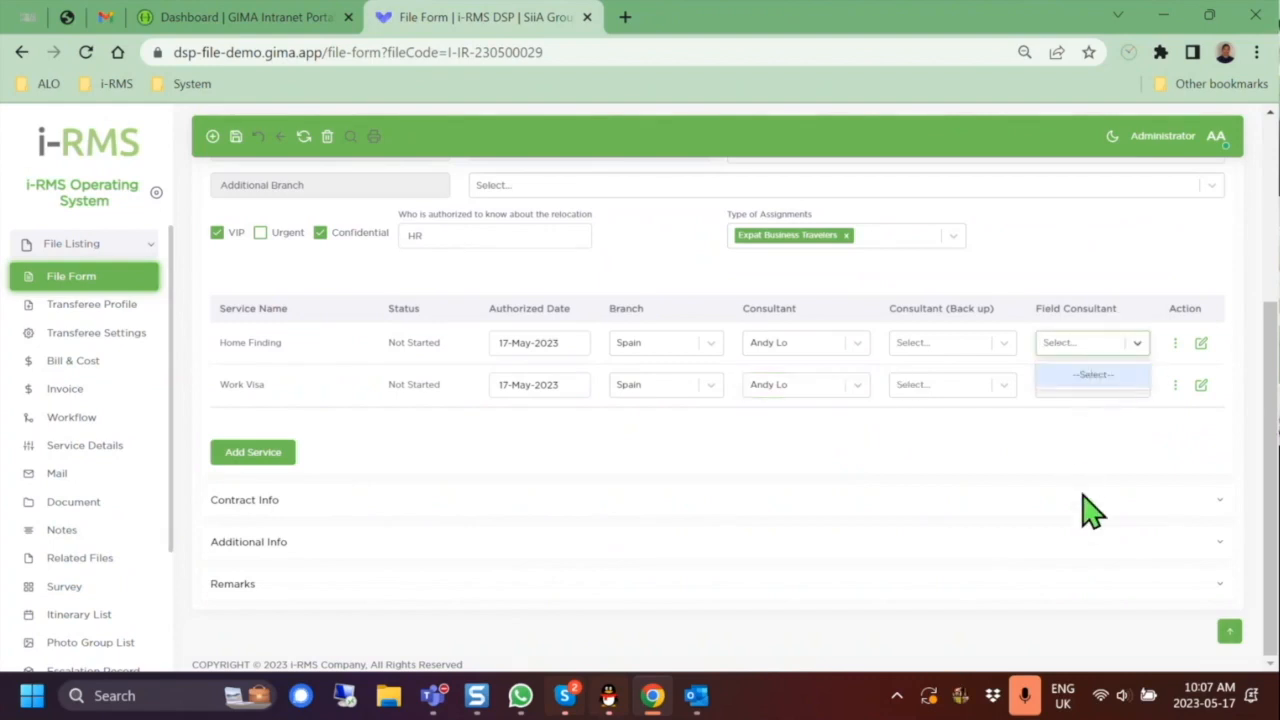
pyautogui.scroll(3, 1088, 510)
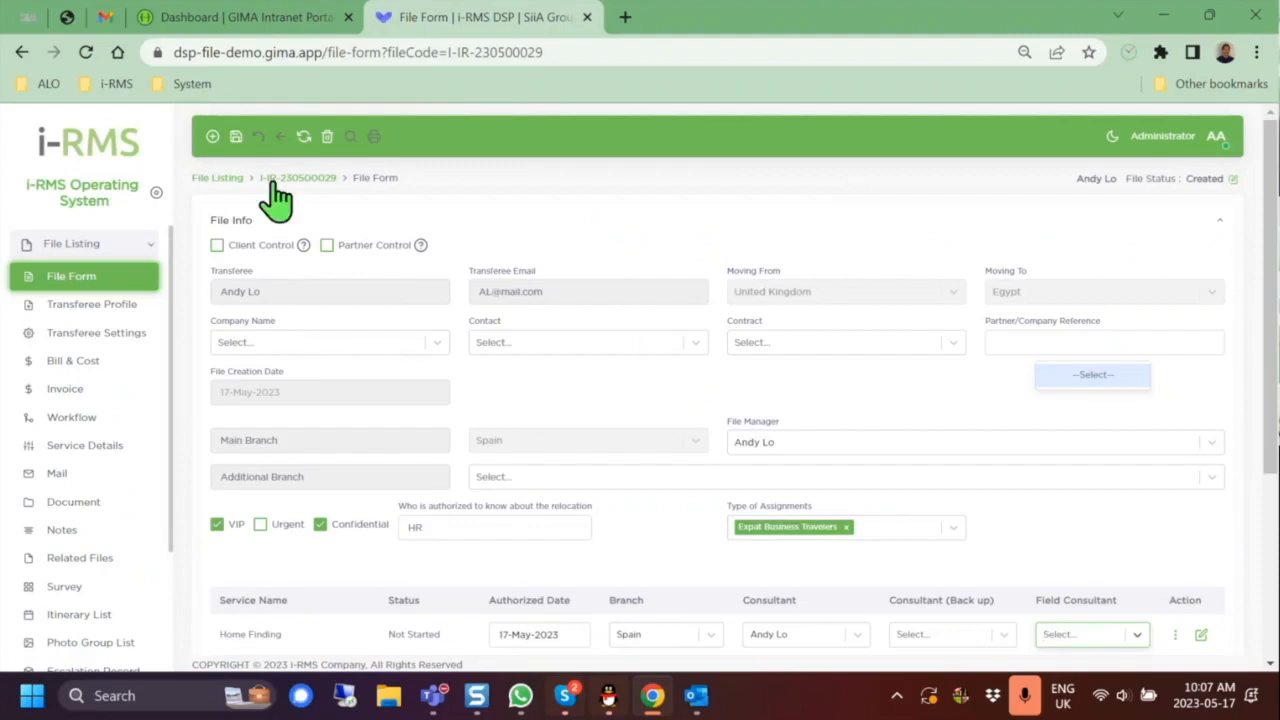
pyautogui.click(238, 137)
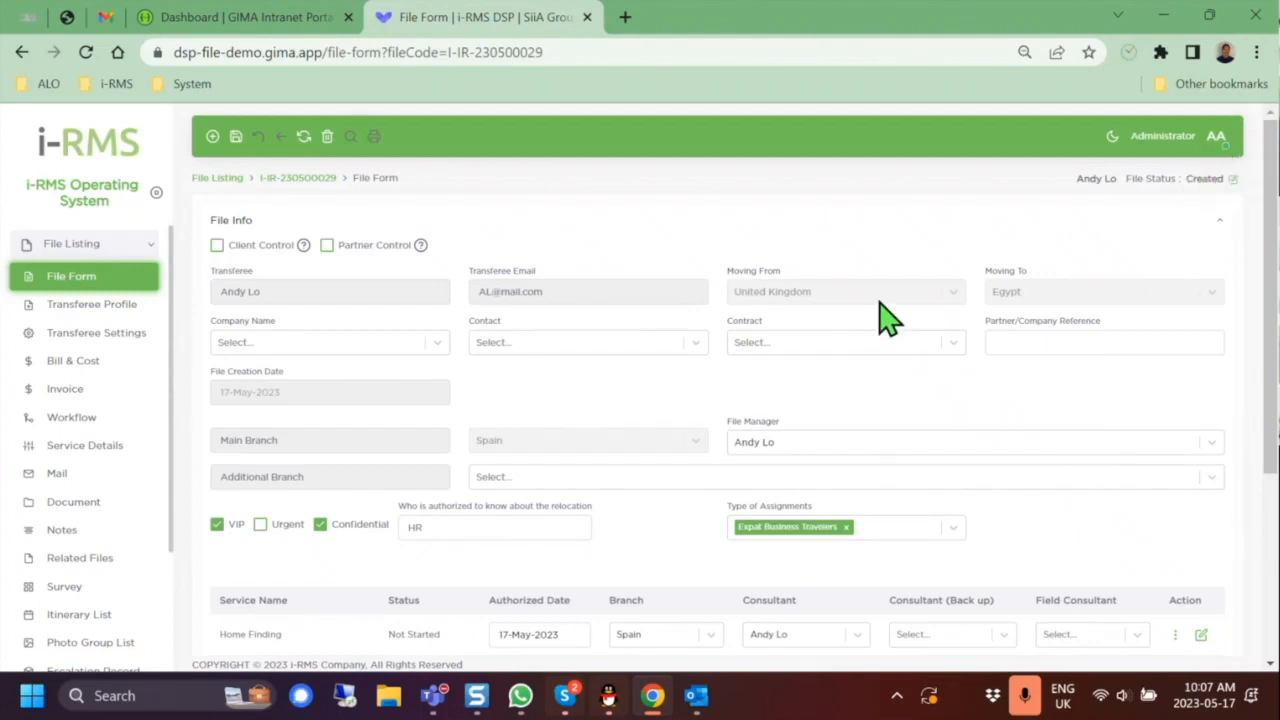
# Step: Change the file status to Progress, save, and confirm starting all services
pyautogui.scroll(-4, 900, 450)
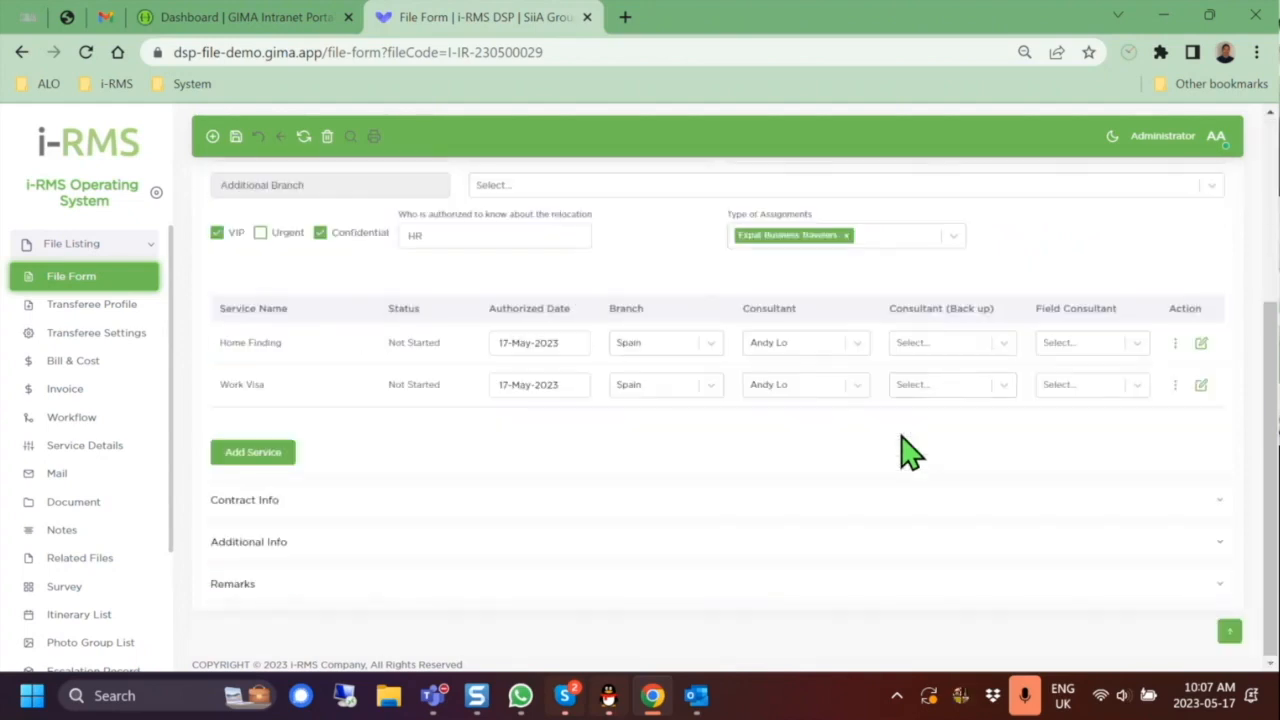
pyautogui.scroll(4, 900, 450)
pyautogui.click(1230, 184)
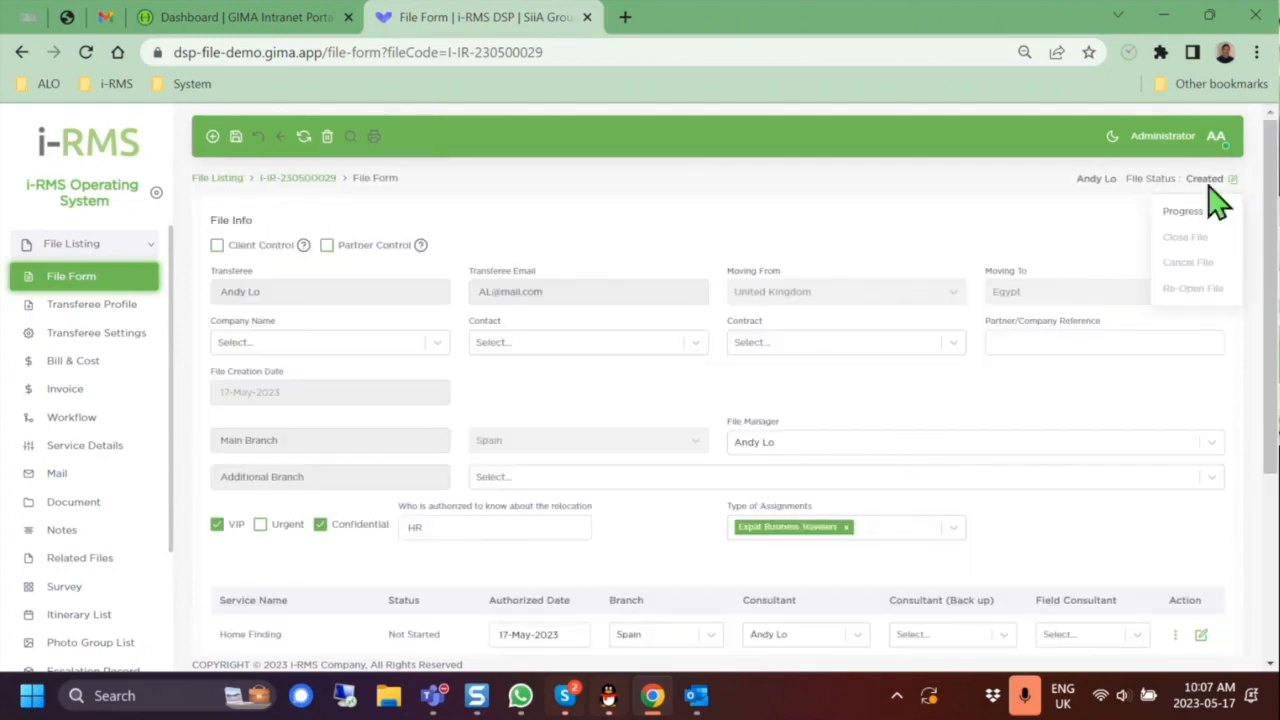
pyautogui.click(1186, 215)
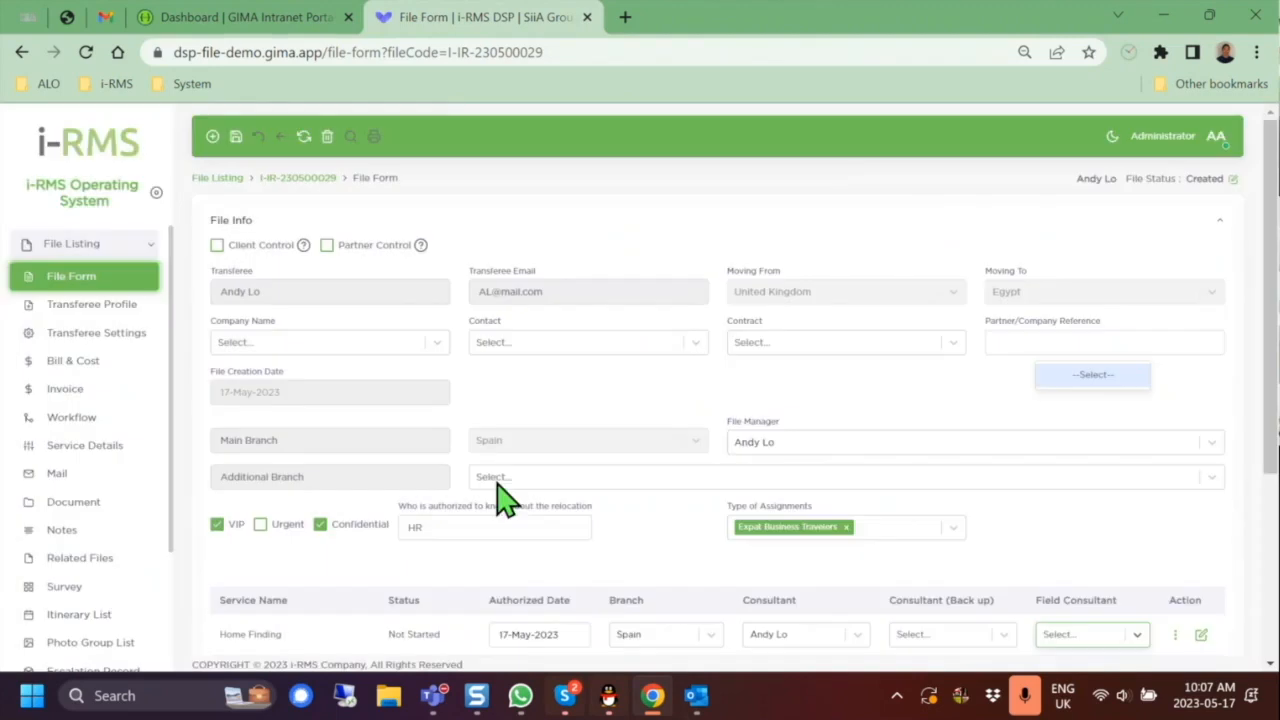
pyautogui.click(236, 138)
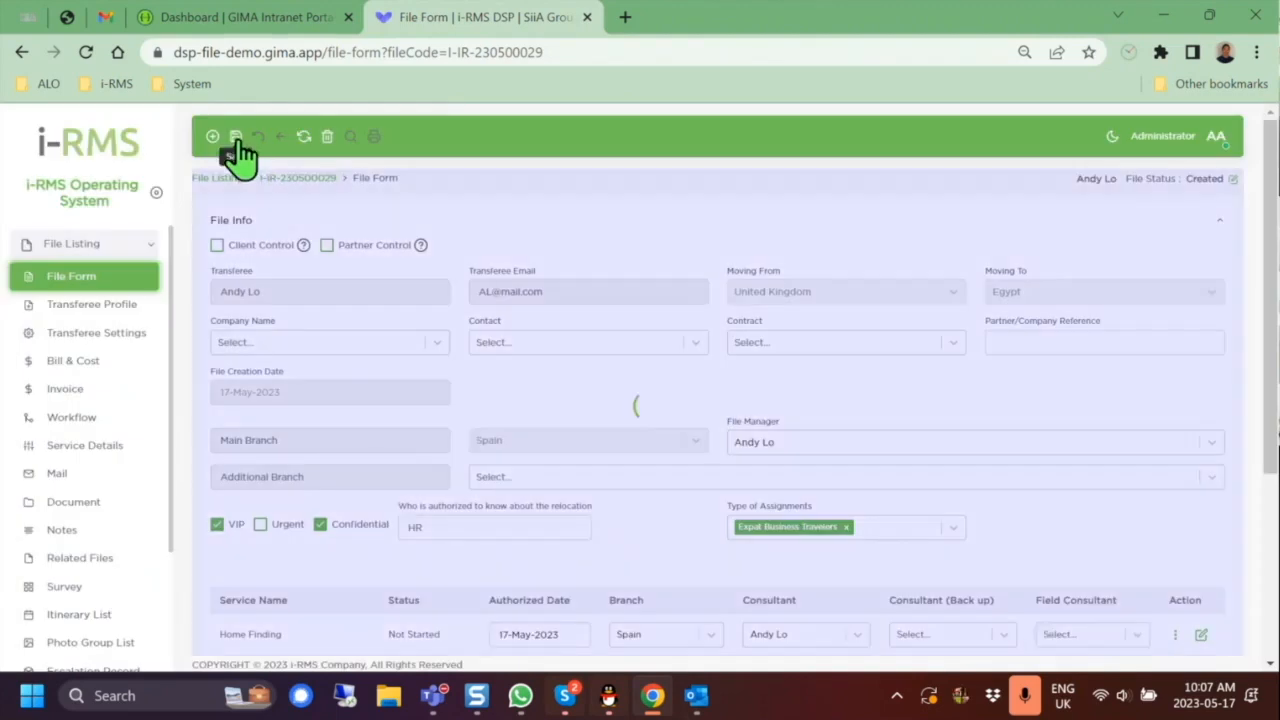
pyautogui.click(611, 456)
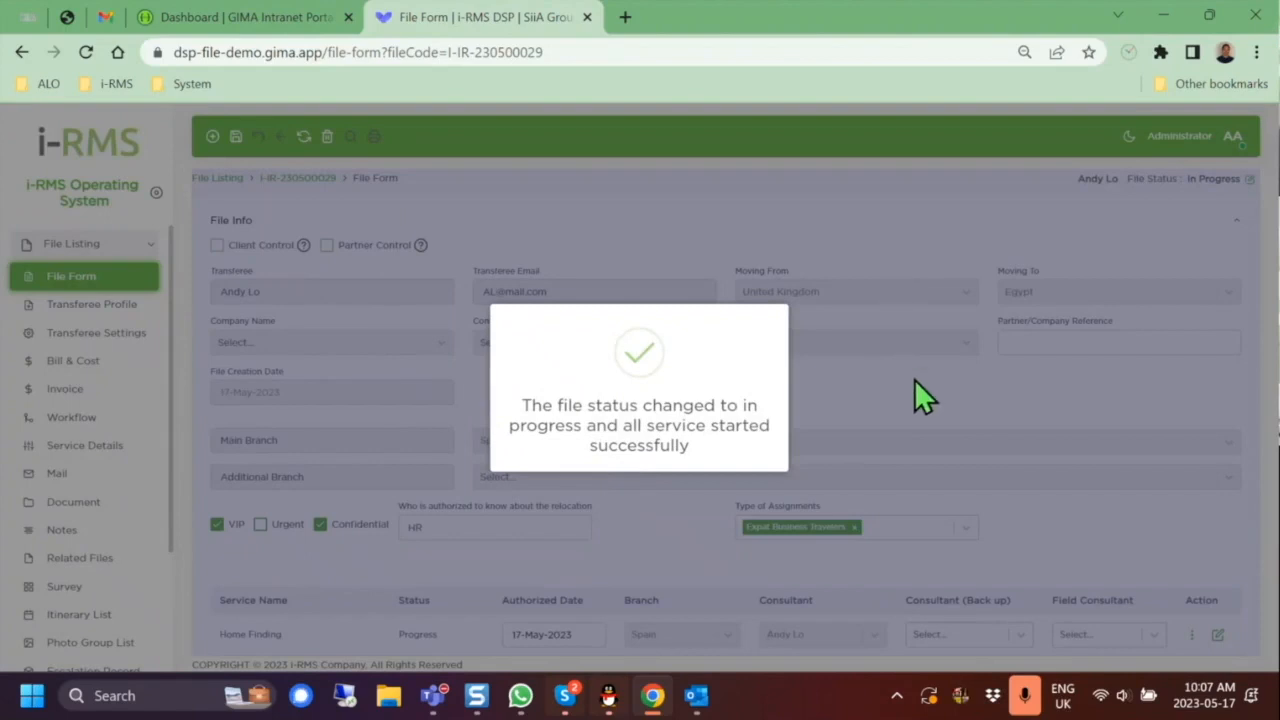
pyautogui.scroll(-2, 555, 450)
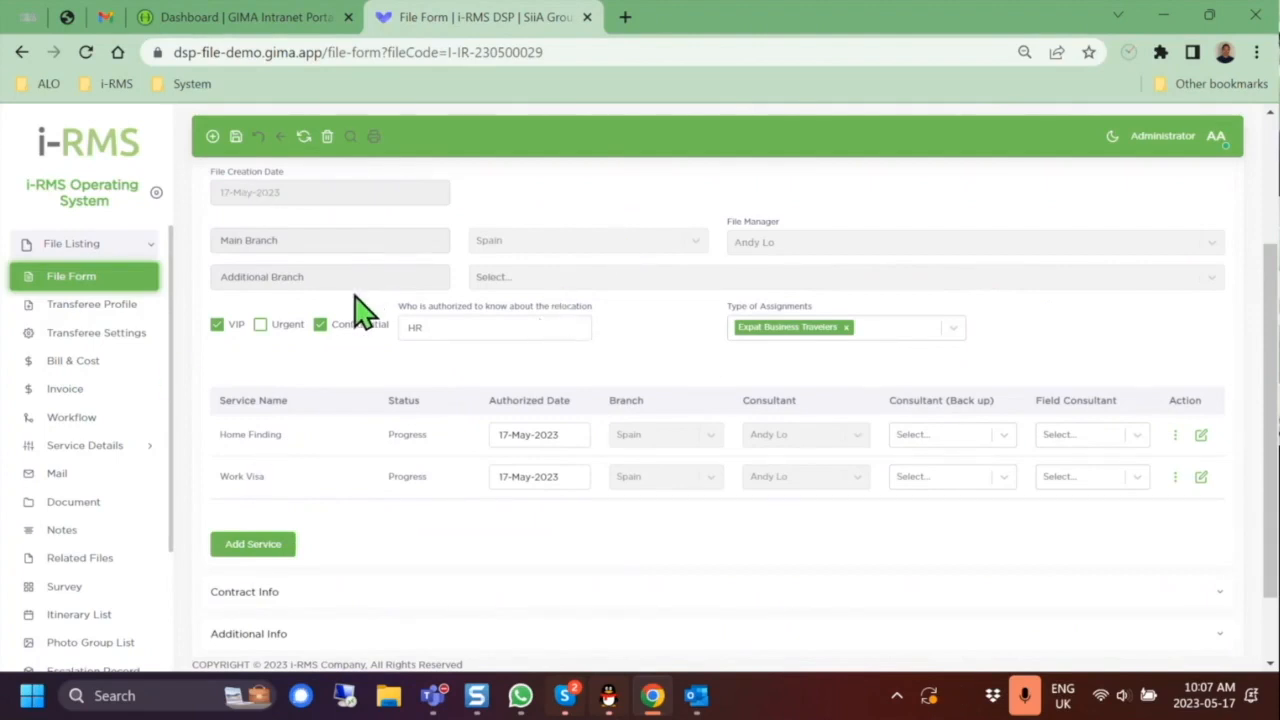
pyautogui.click(124, 306)
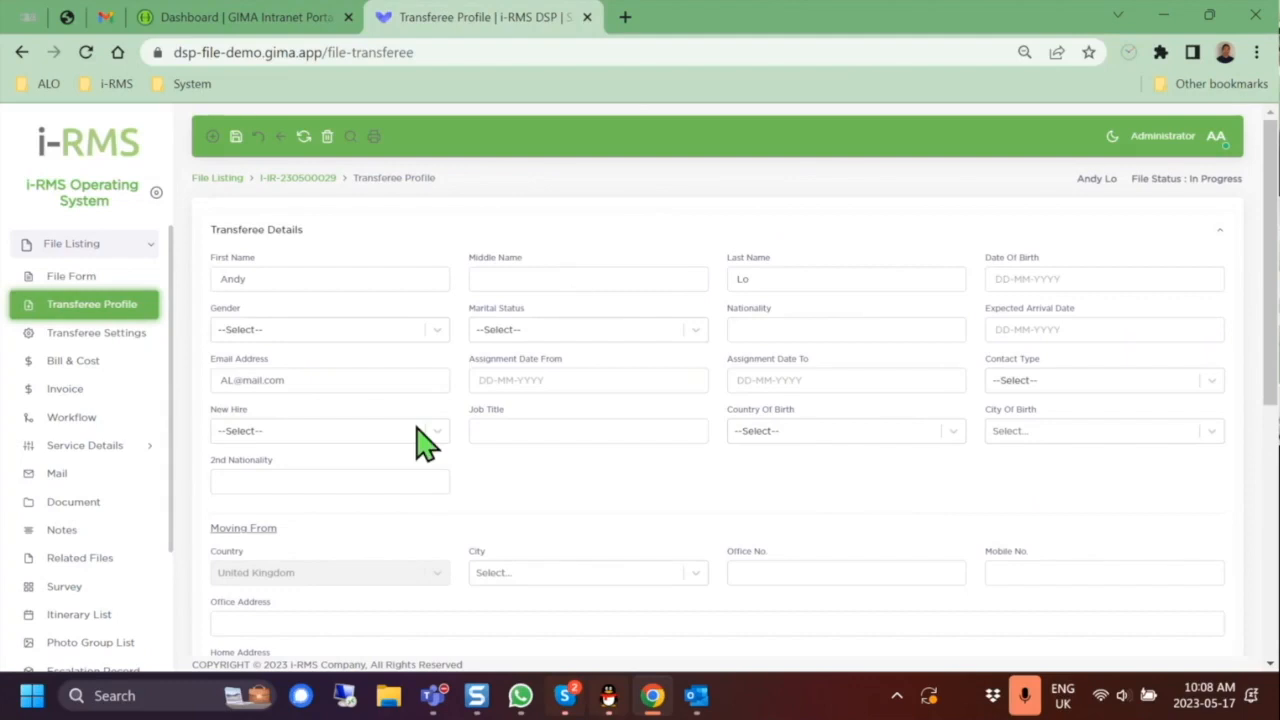
# Step: Set gender to Male, marital status to Single and nationality to British, then save
pyautogui.scroll(-1, 950, 497)
pyautogui.scroll(-6, 950, 497)
pyautogui.scroll(7, 950, 497)
pyautogui.click(443, 332)
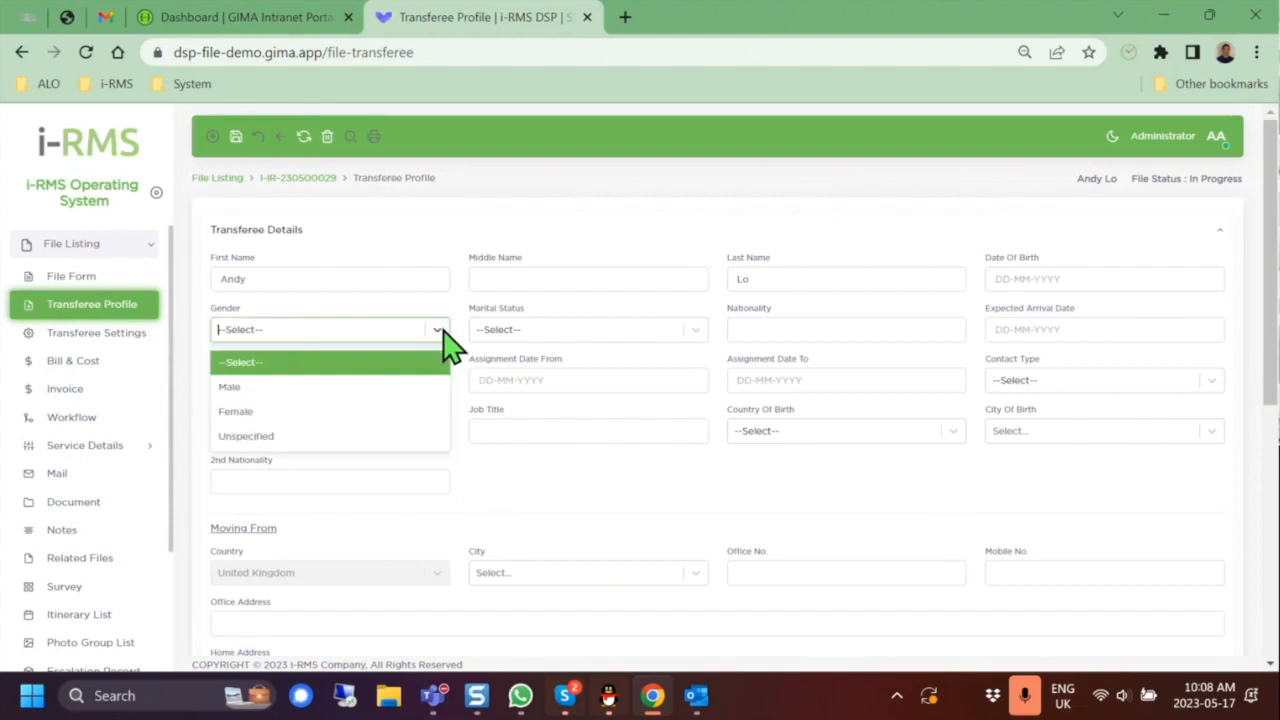
pyautogui.click(405, 388)
pyautogui.click(680, 334)
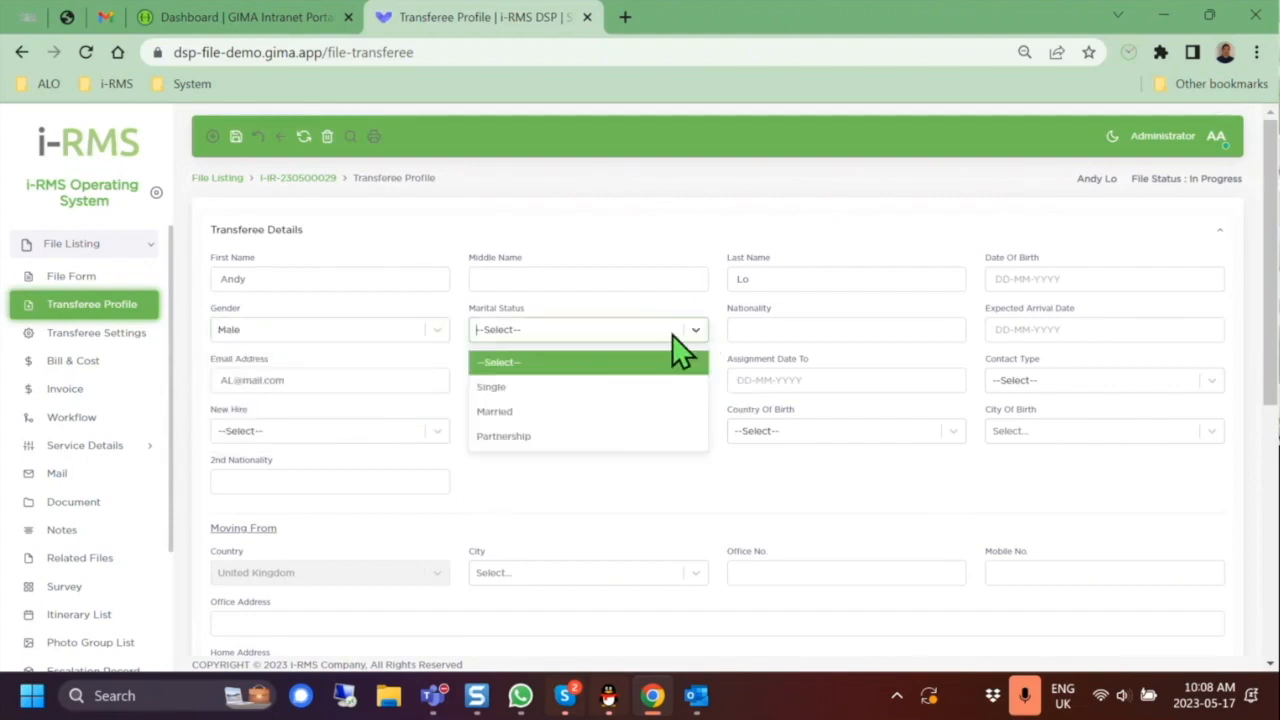
pyautogui.click(667, 388)
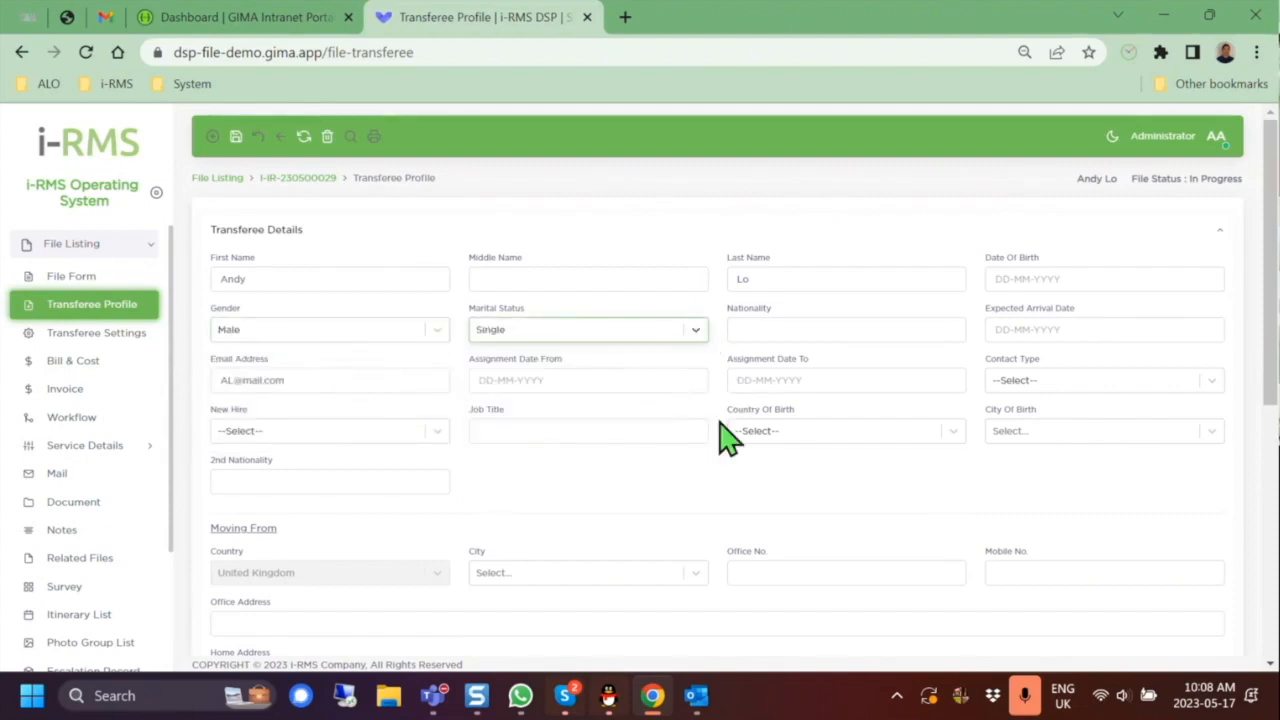
pyautogui.click(845, 325)
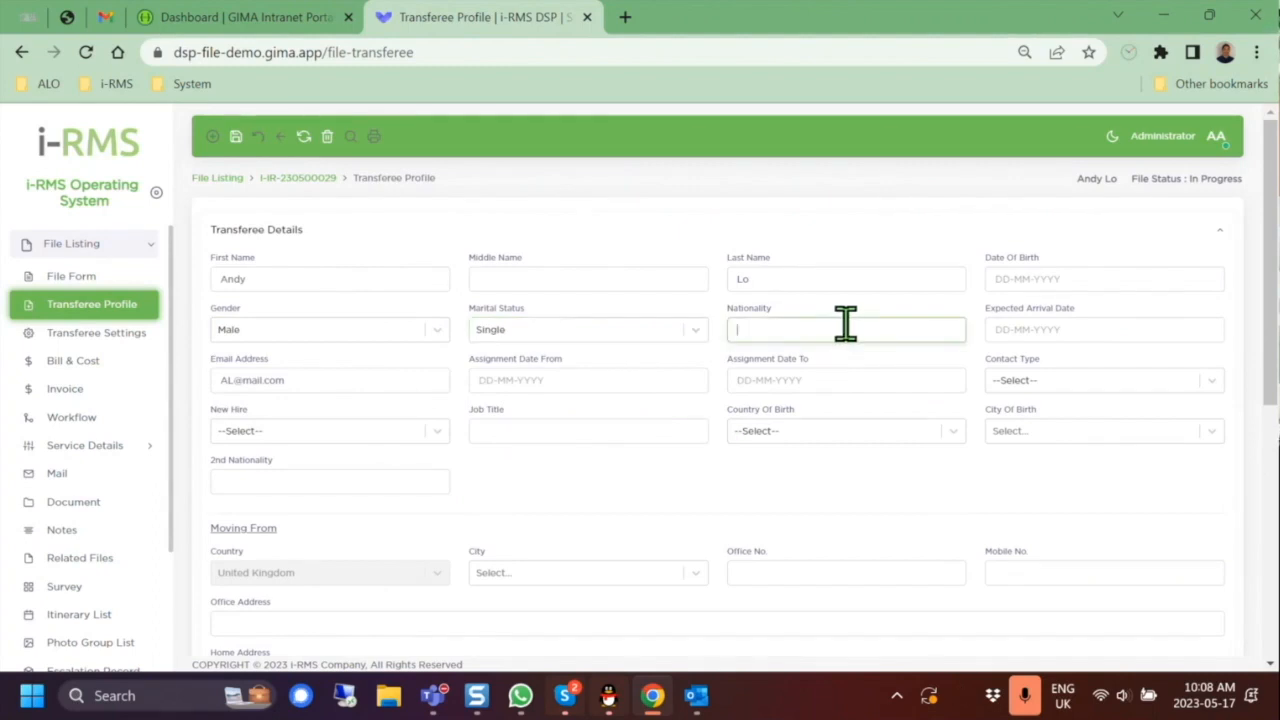
pyautogui.write('British')
pyautogui.click(236, 138)
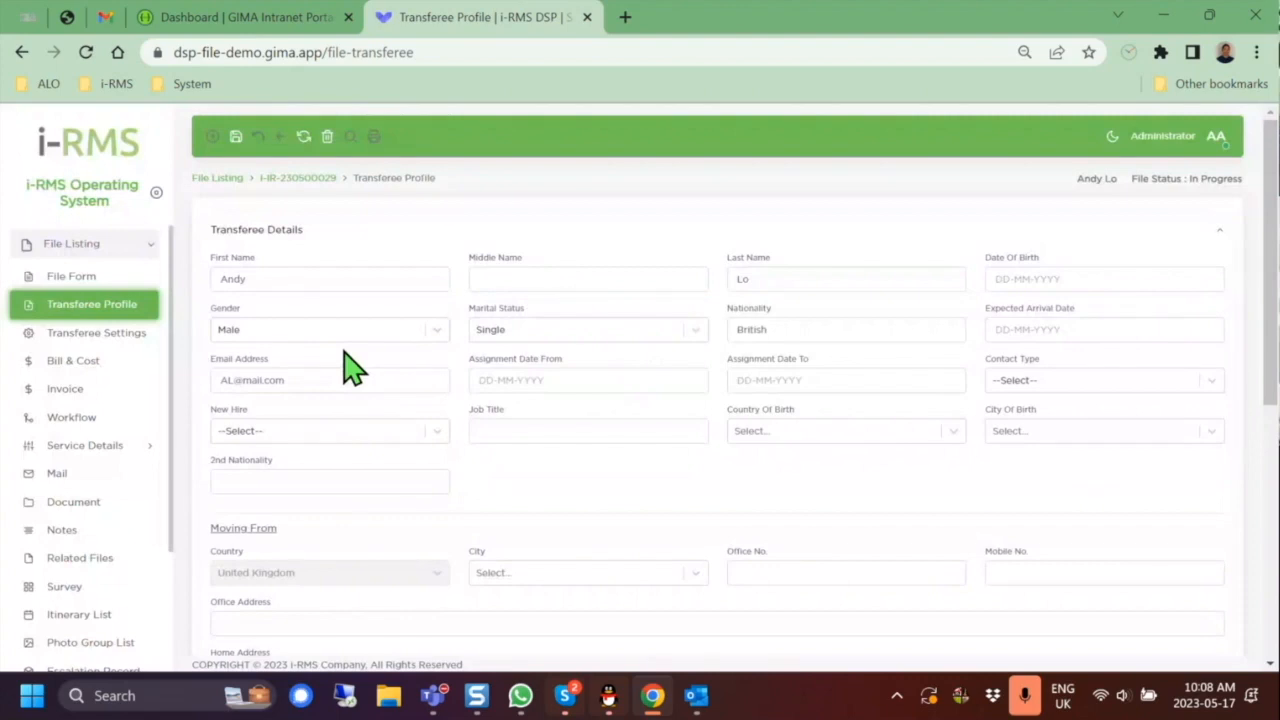
pyautogui.click(114, 447)
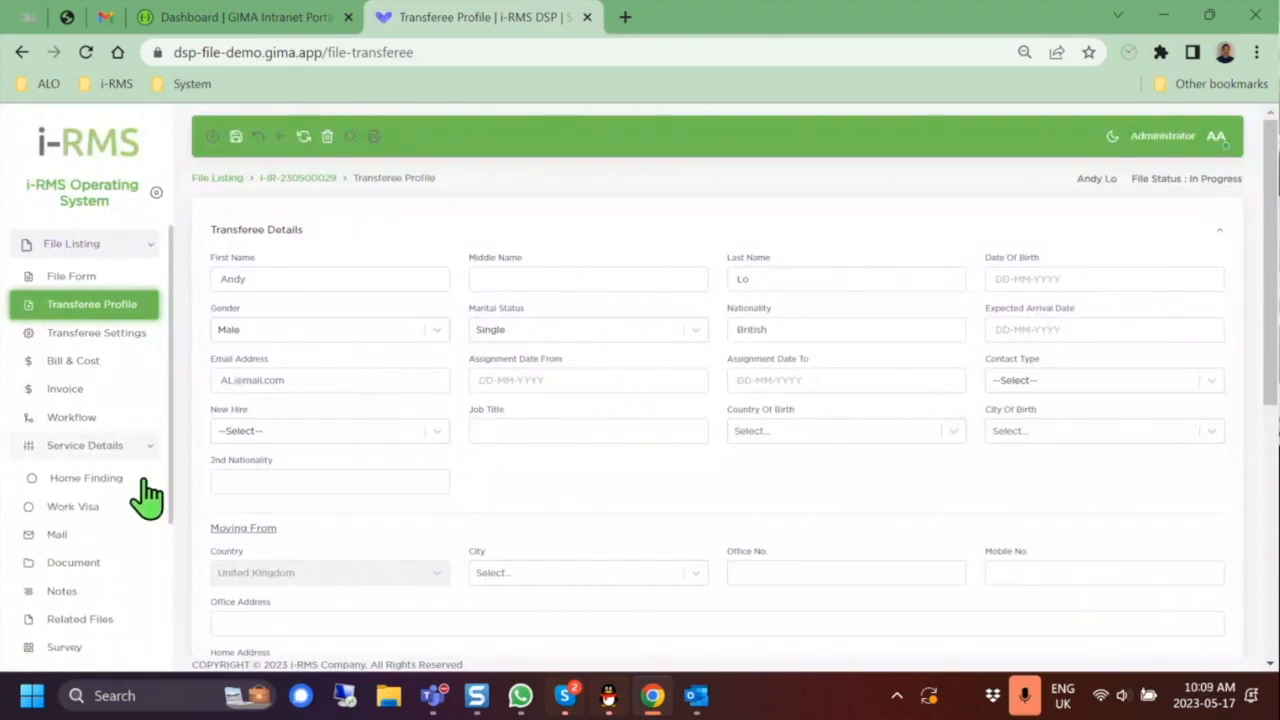
# Step: Set the Home Finding housing budget to GBP 2000 per Month and save it
pyautogui.click(116, 481)
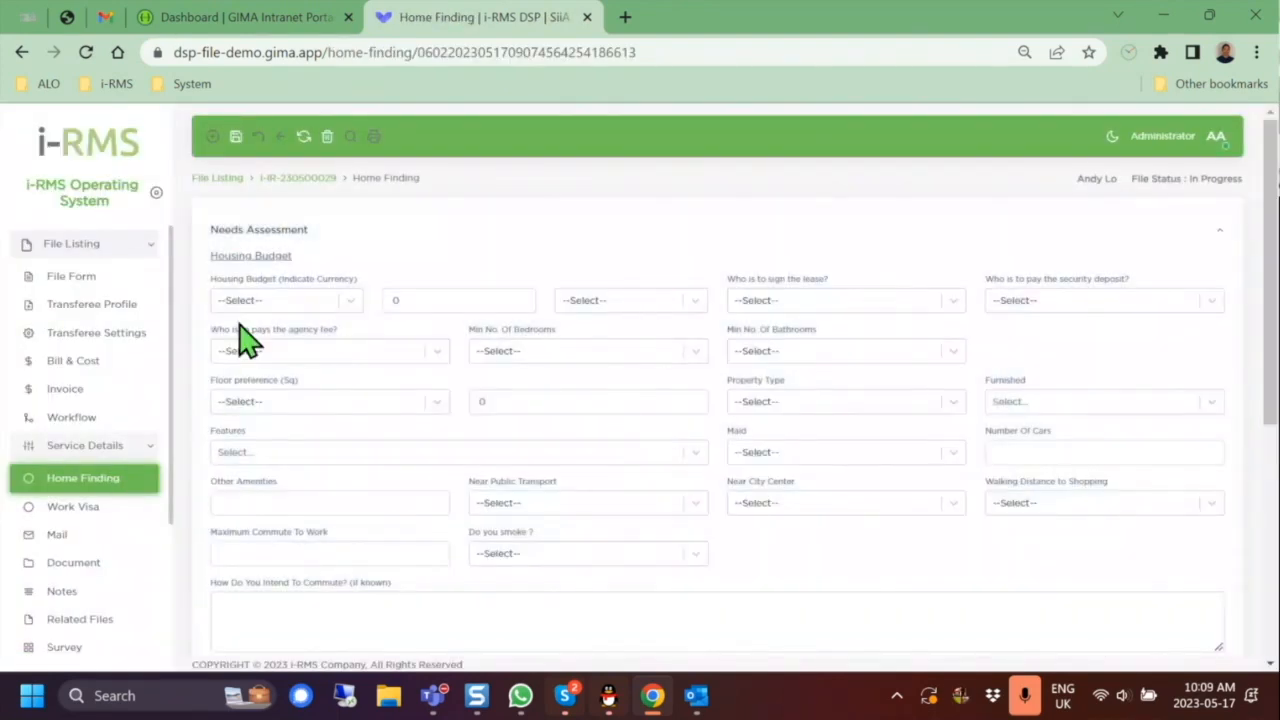
pyautogui.click(350, 302)
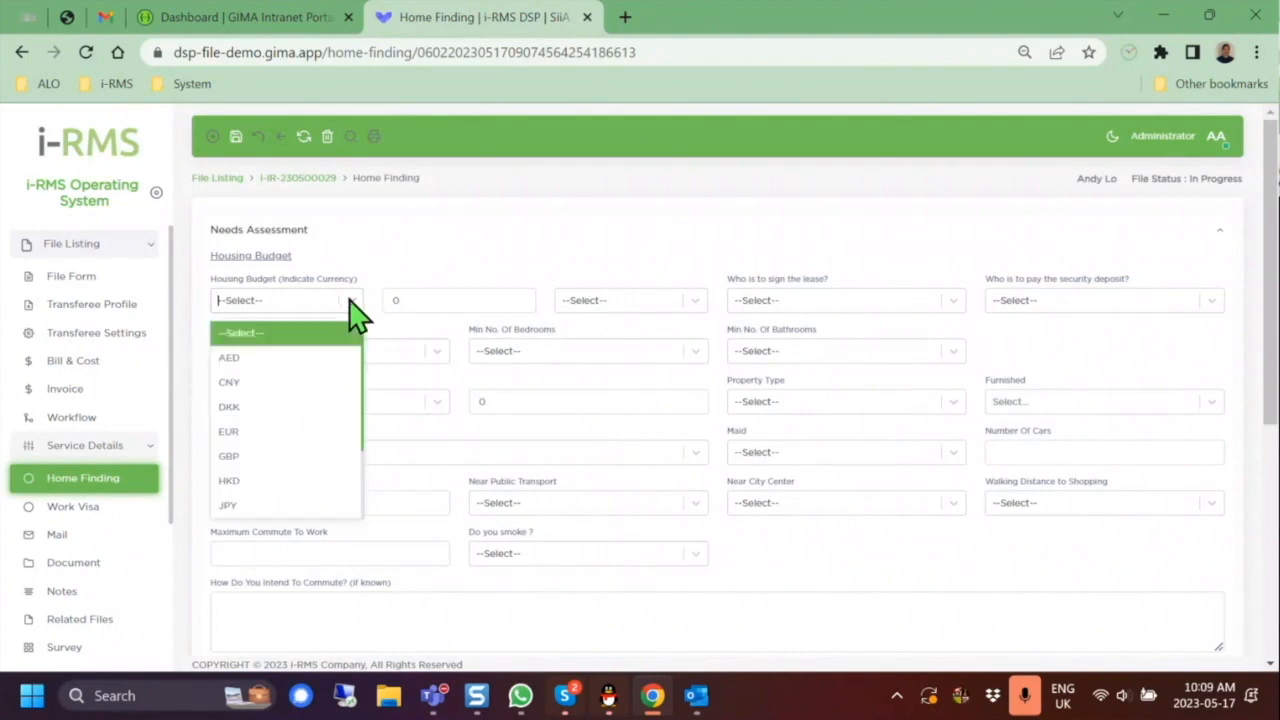
pyautogui.click(334, 457)
pyautogui.click(510, 300)
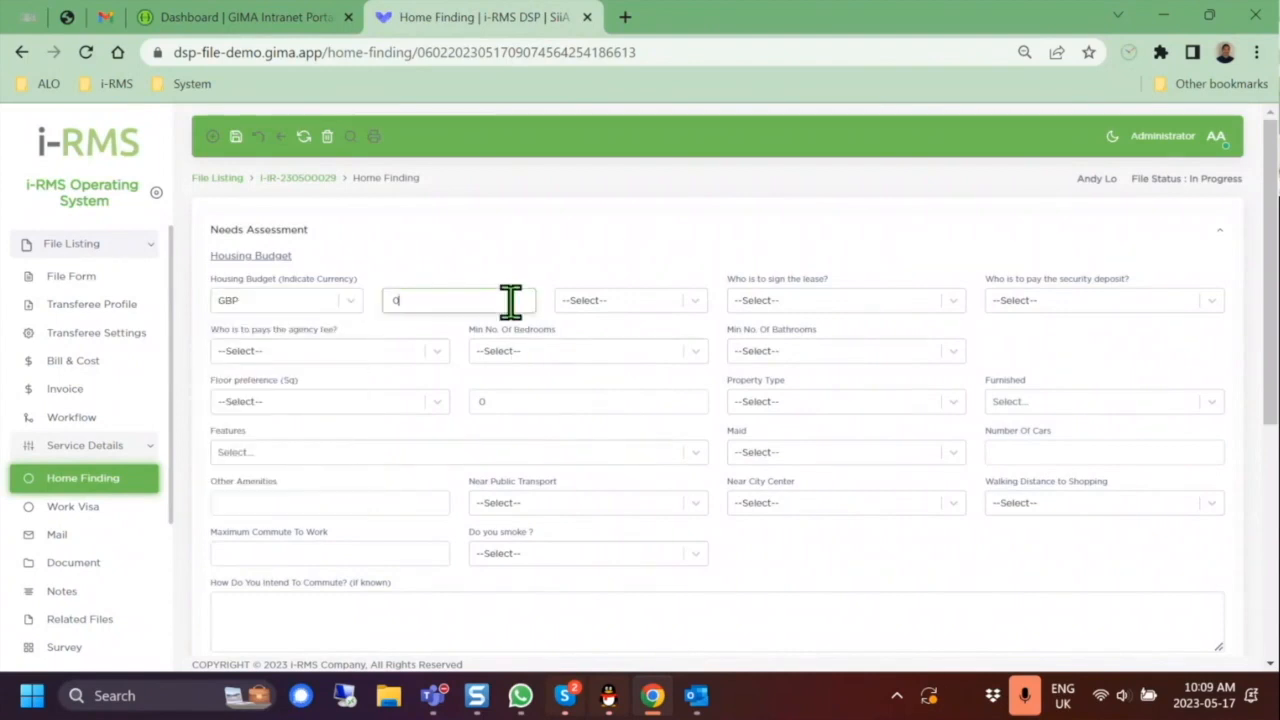
pyautogui.write('2000')
pyautogui.click(612, 310)
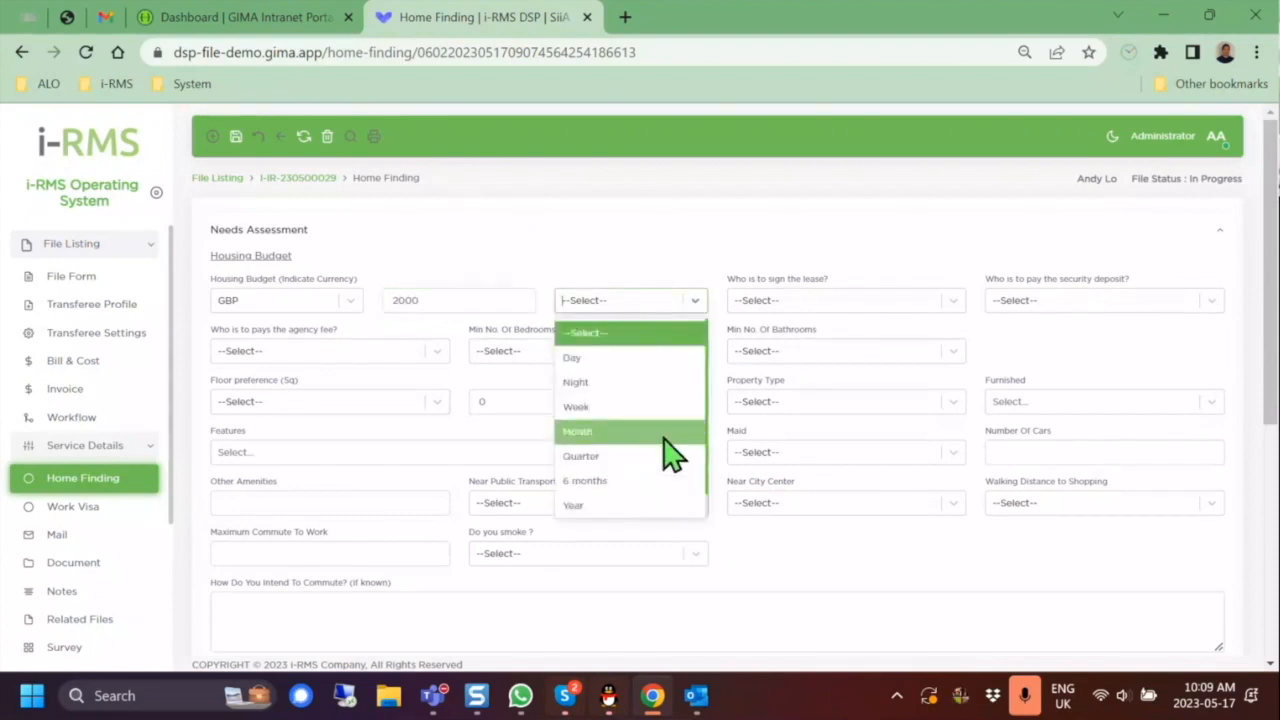
pyautogui.click(668, 455)
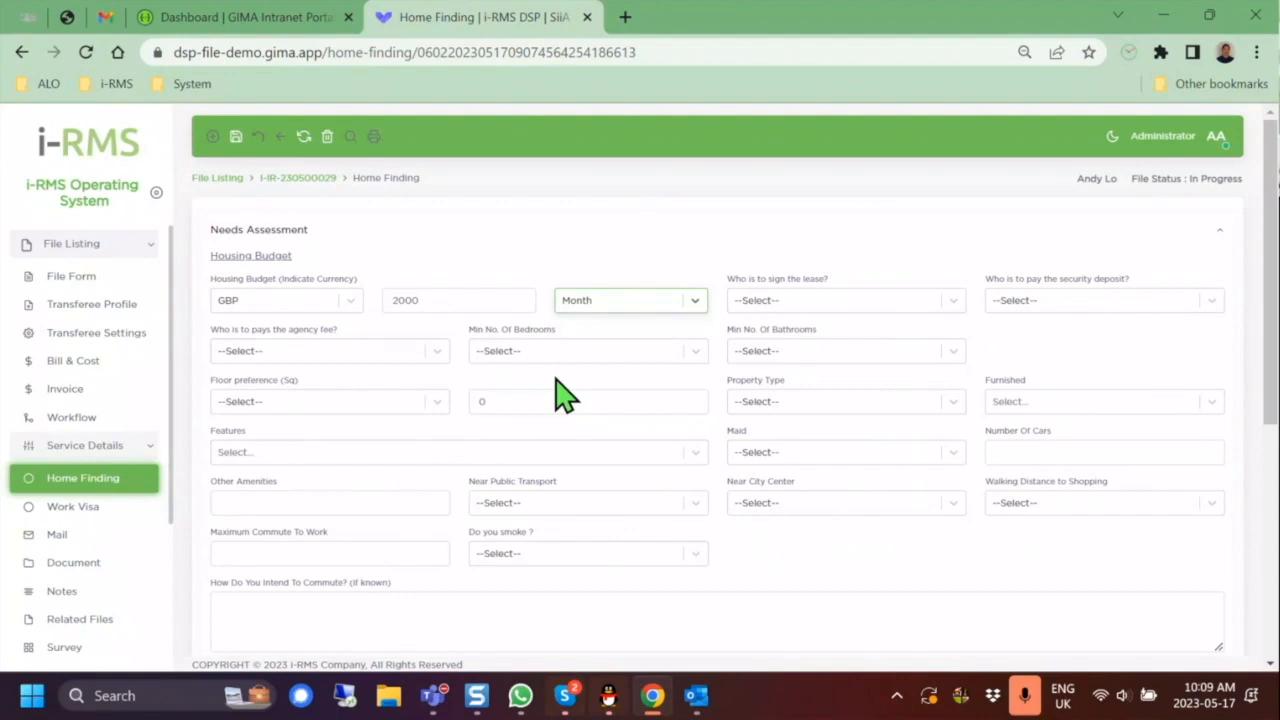
pyautogui.click(237, 140)
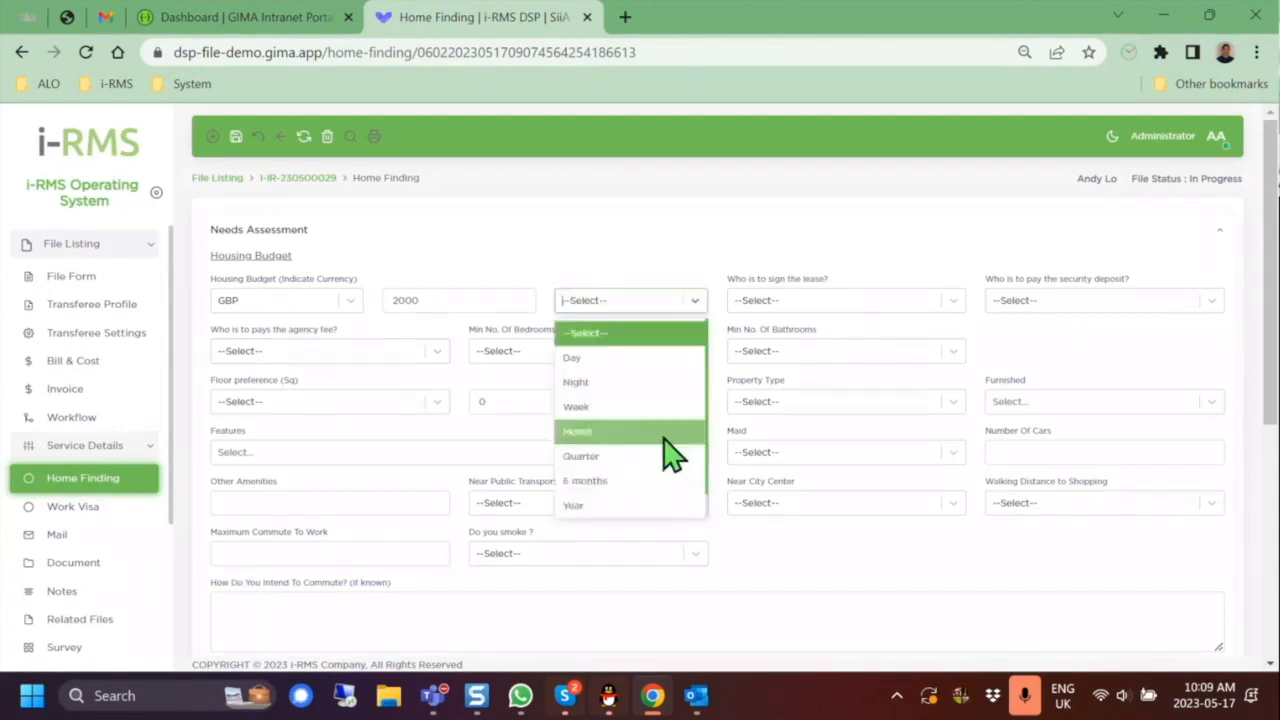
pyautogui.click(664, 434)
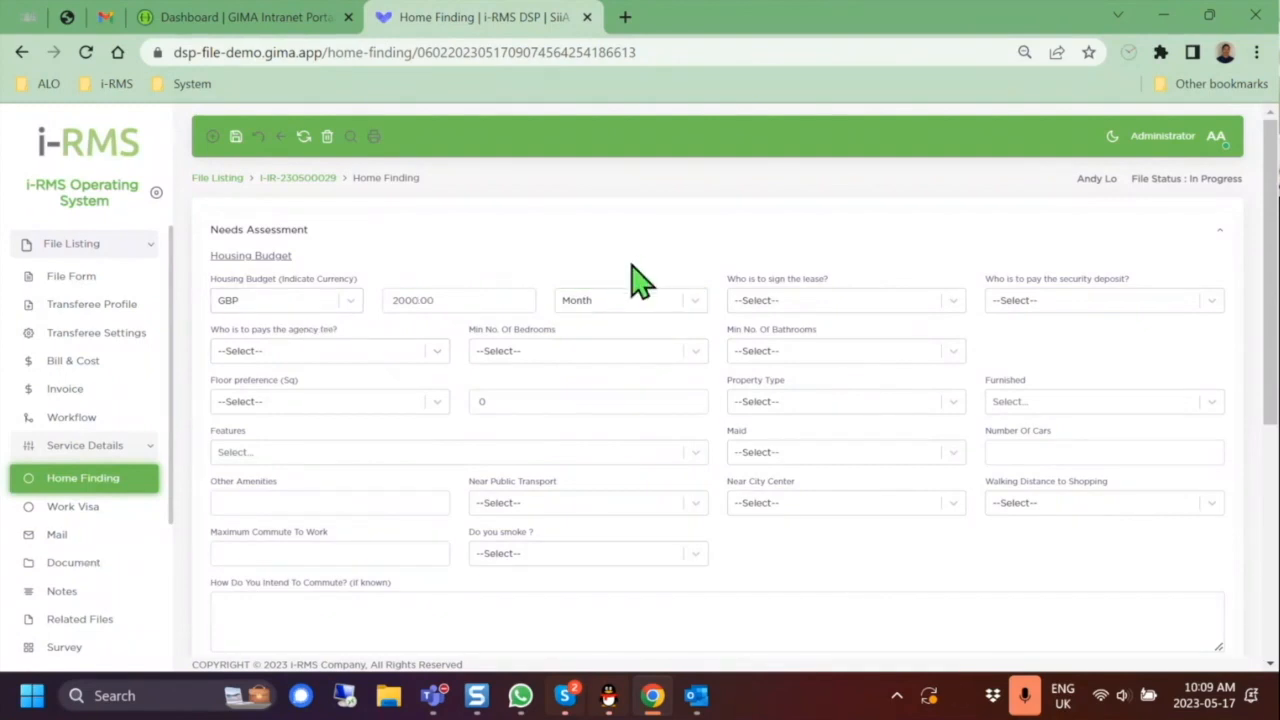
pyautogui.click(96, 510)
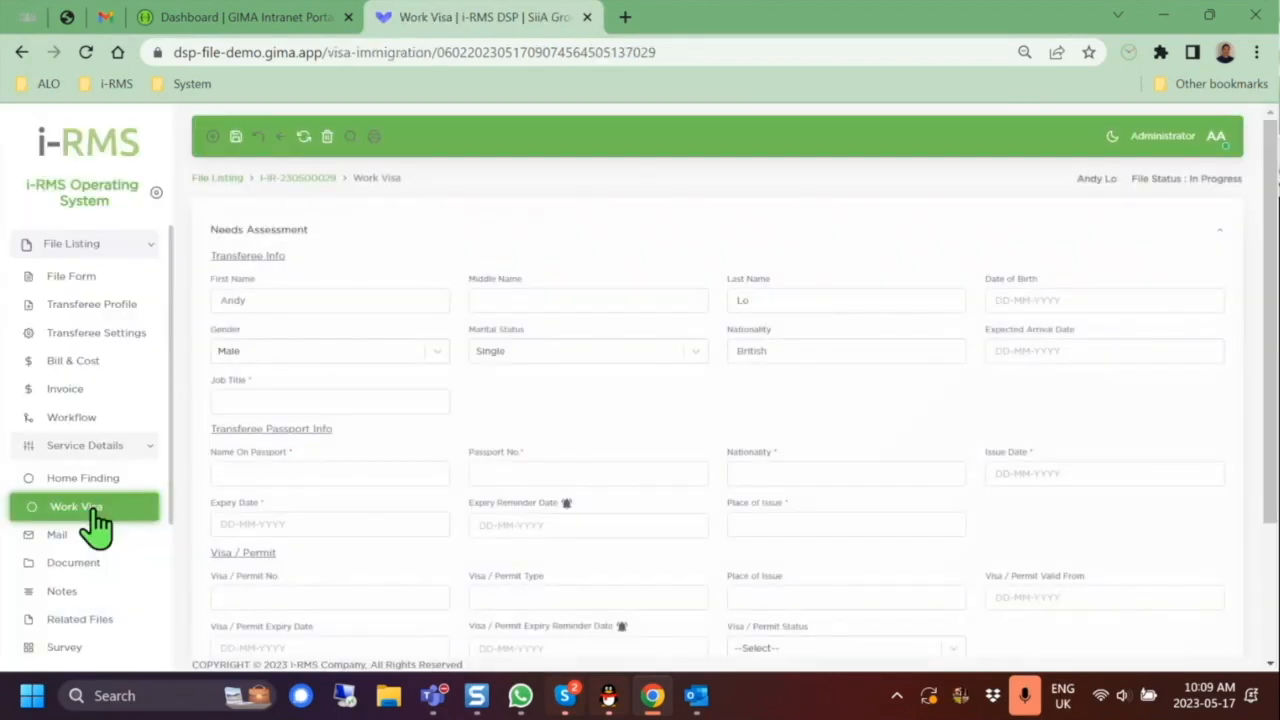
# Step: Correct the Name On Passport field and enter the passport number on the Work Visa form
pyautogui.scroll(-2, 728, 341)
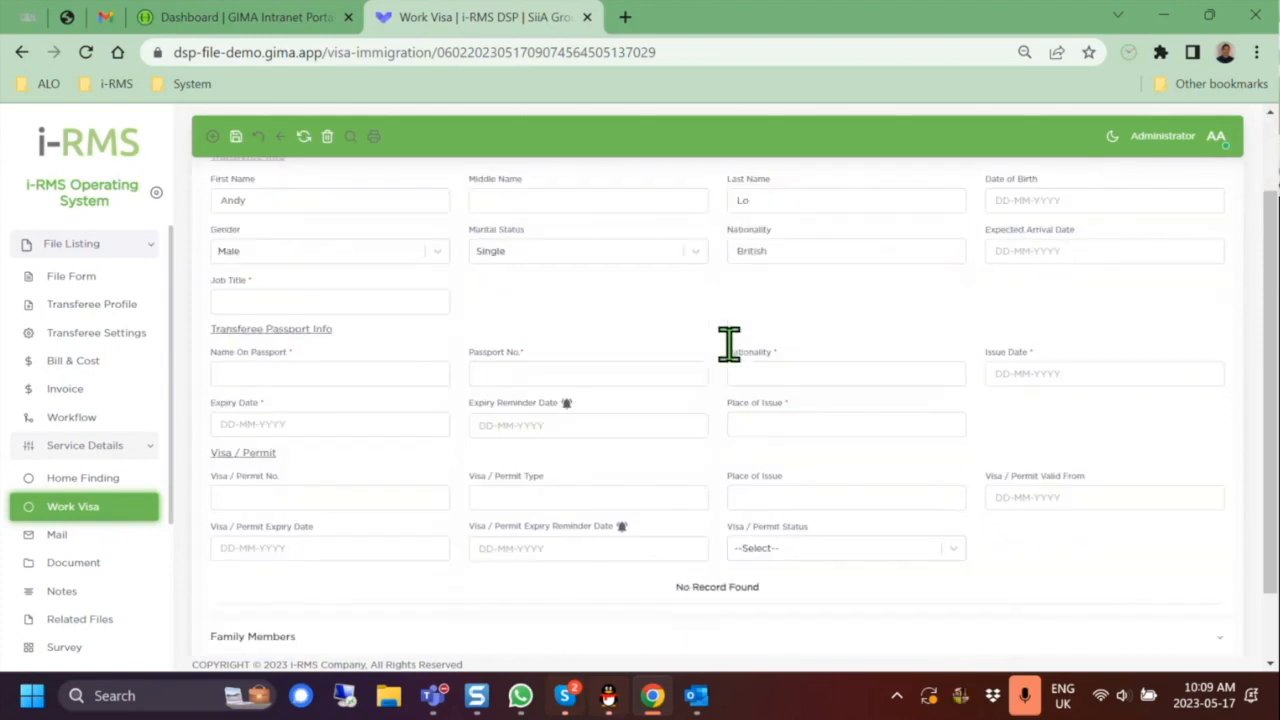
pyautogui.click(384, 381)
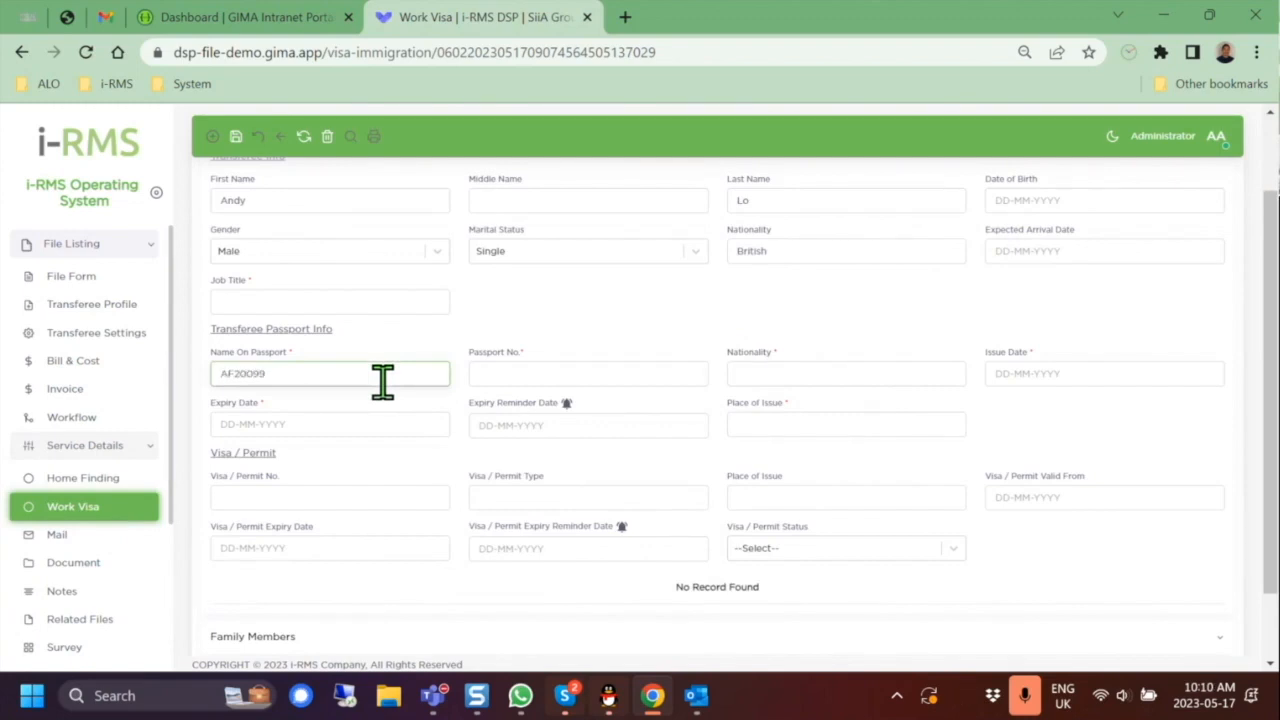
pyautogui.press('BackSpace')
pyautogui.press('BackSpace')
pyautogui.press('BackSpace')
pyautogui.press('BackSpace')
pyautogui.press('BackSpace')
pyautogui.press('BackSpace')
pyautogui.press('BackSpace')
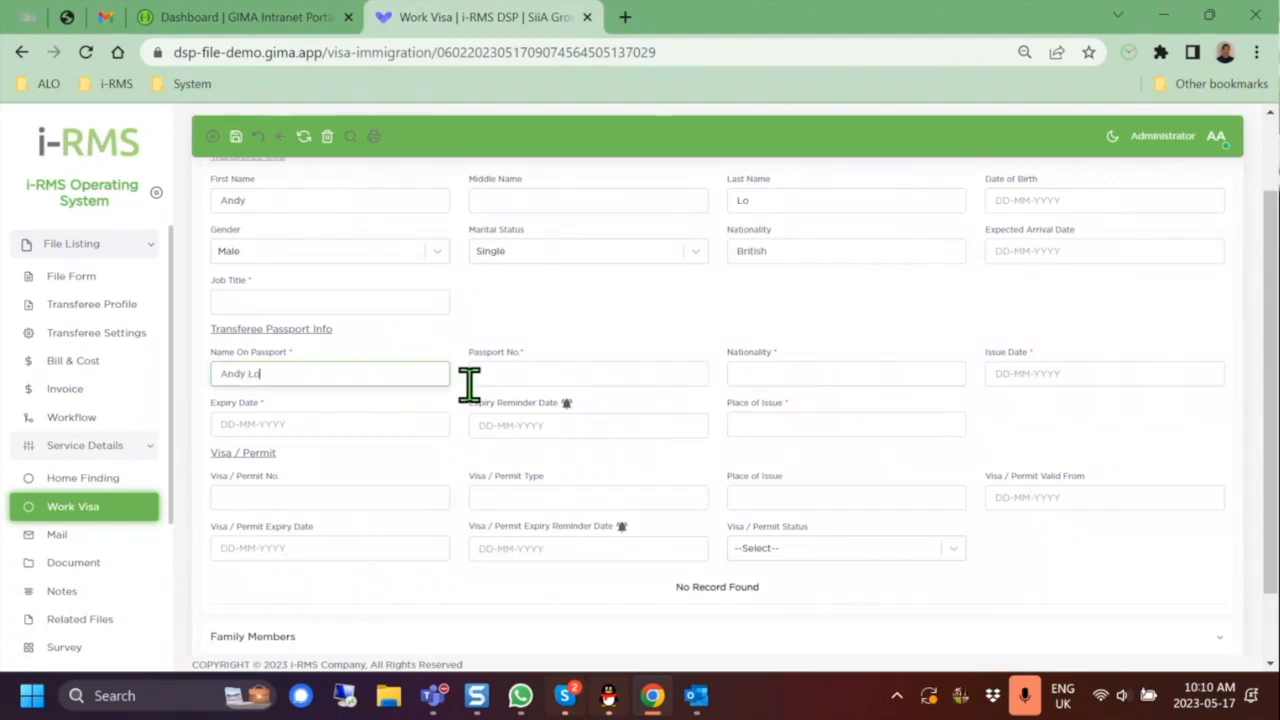
pyautogui.click(560, 378)
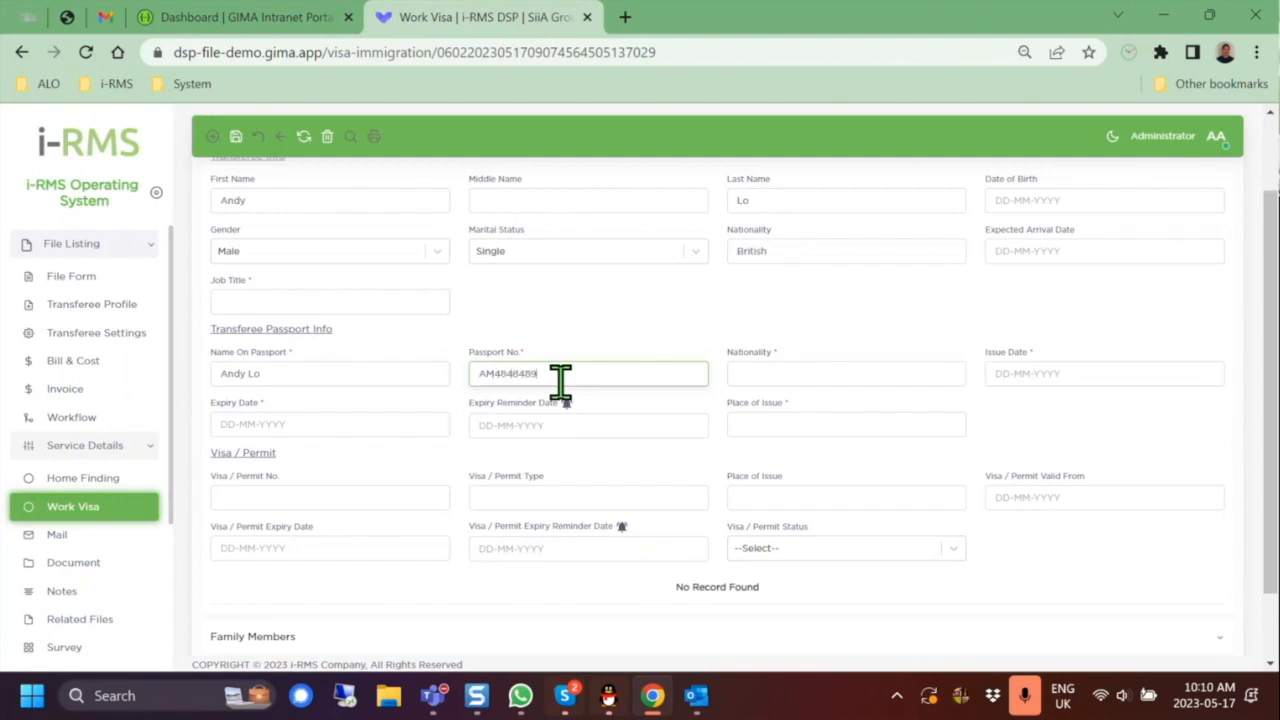
# Step: Set the passport expiry to 31-May-2023, save the form, and go to Bill & Cost
pyautogui.click(392, 425)
pyautogui.click(648, 466)
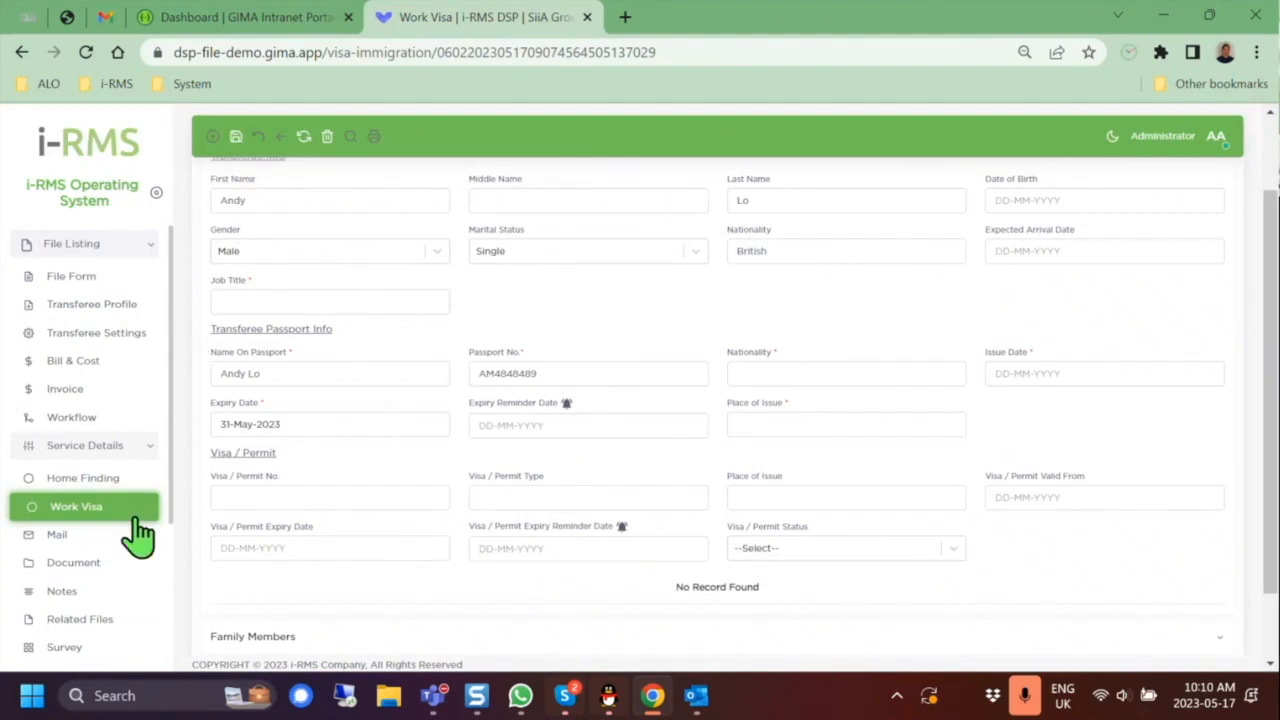
pyautogui.click(236, 137)
pyautogui.click(98, 370)
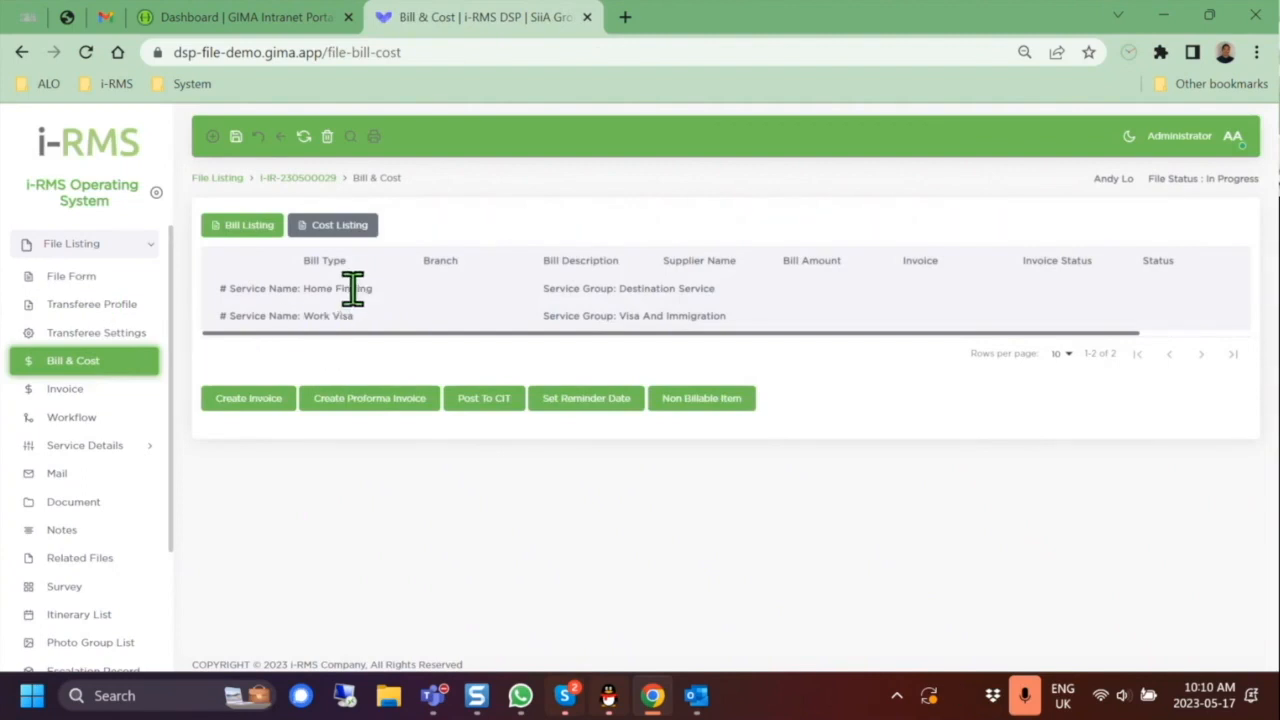
pyautogui.click(248, 398)
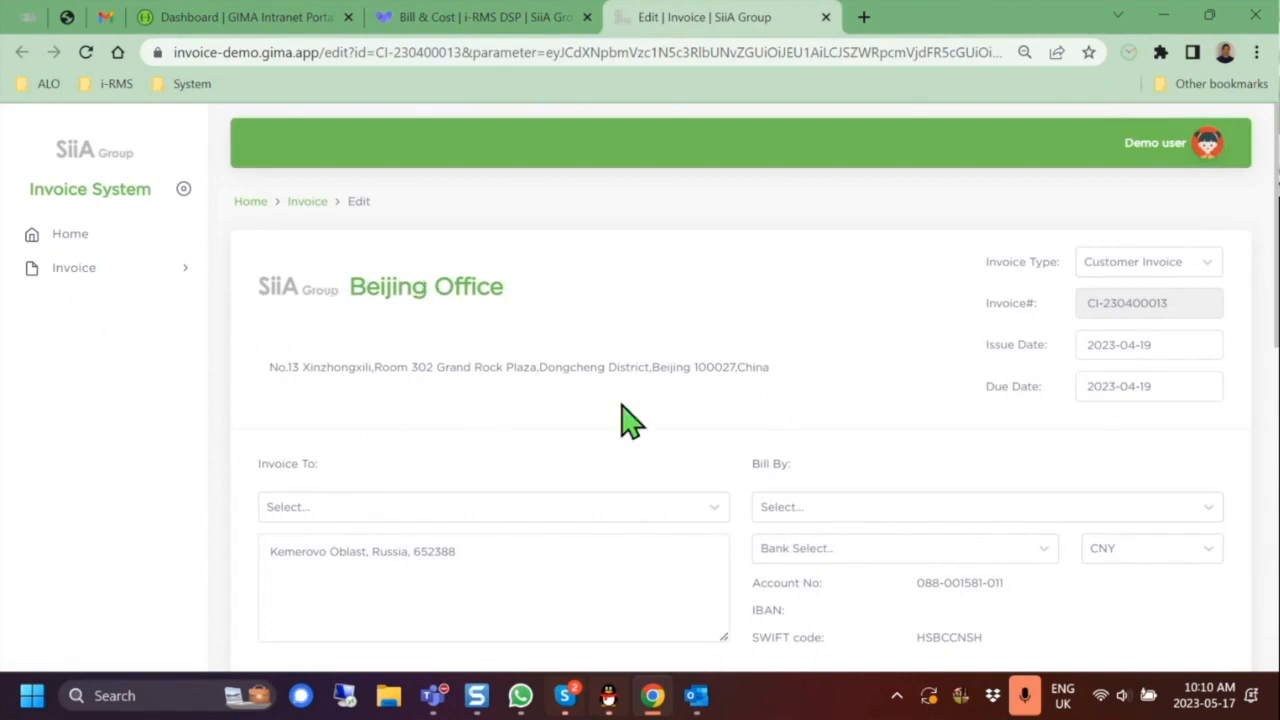
pyautogui.scroll(-4, 700, 450)
pyautogui.scroll(2, 580, 388)
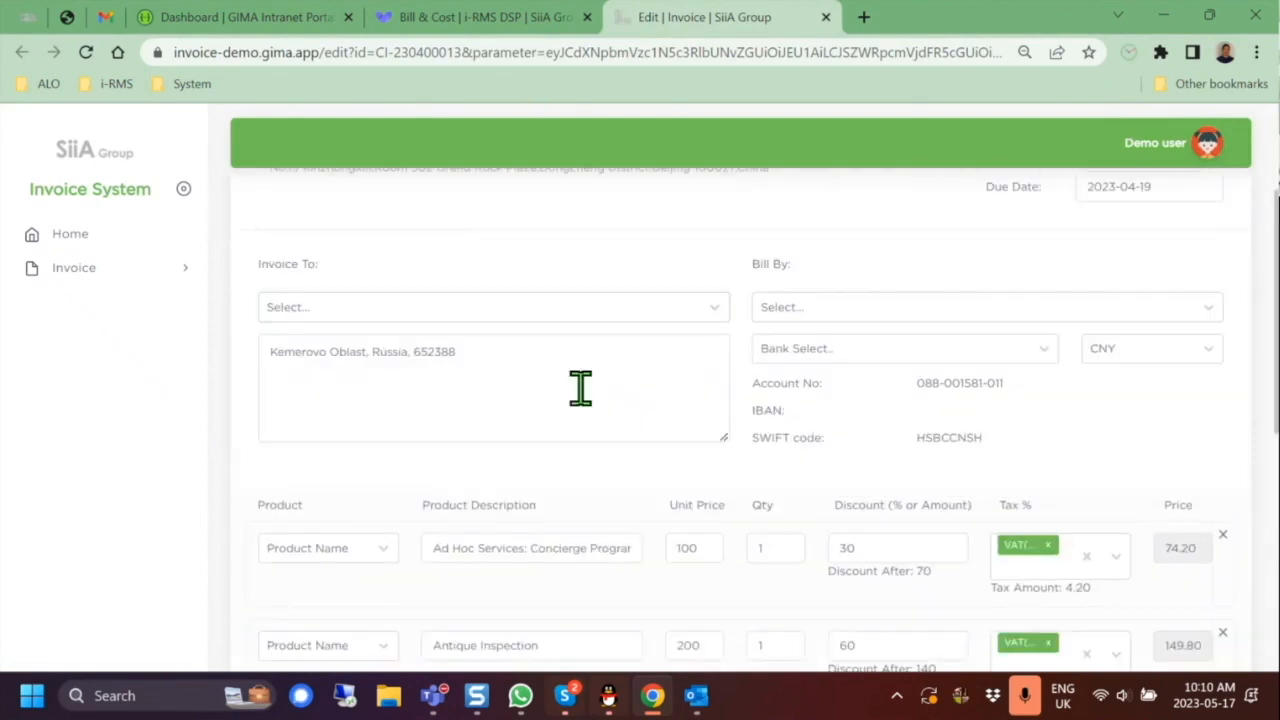
pyautogui.click(826, 18)
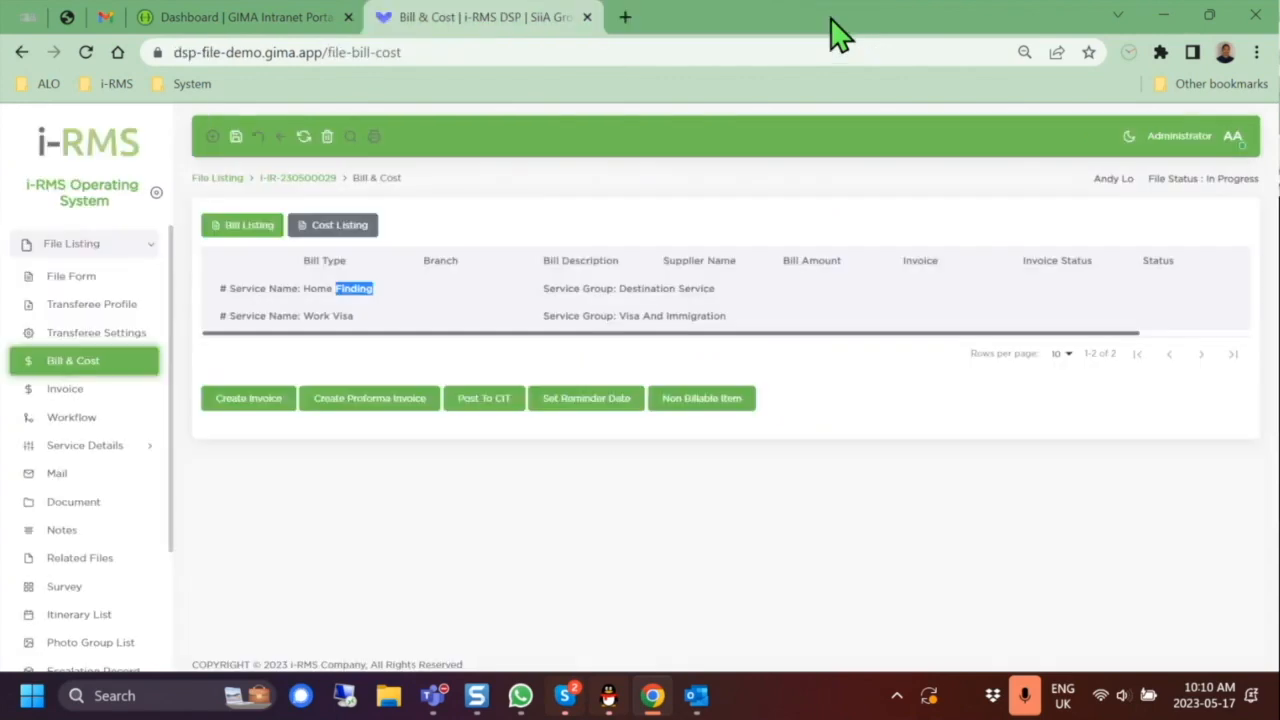
pyautogui.click(95, 420)
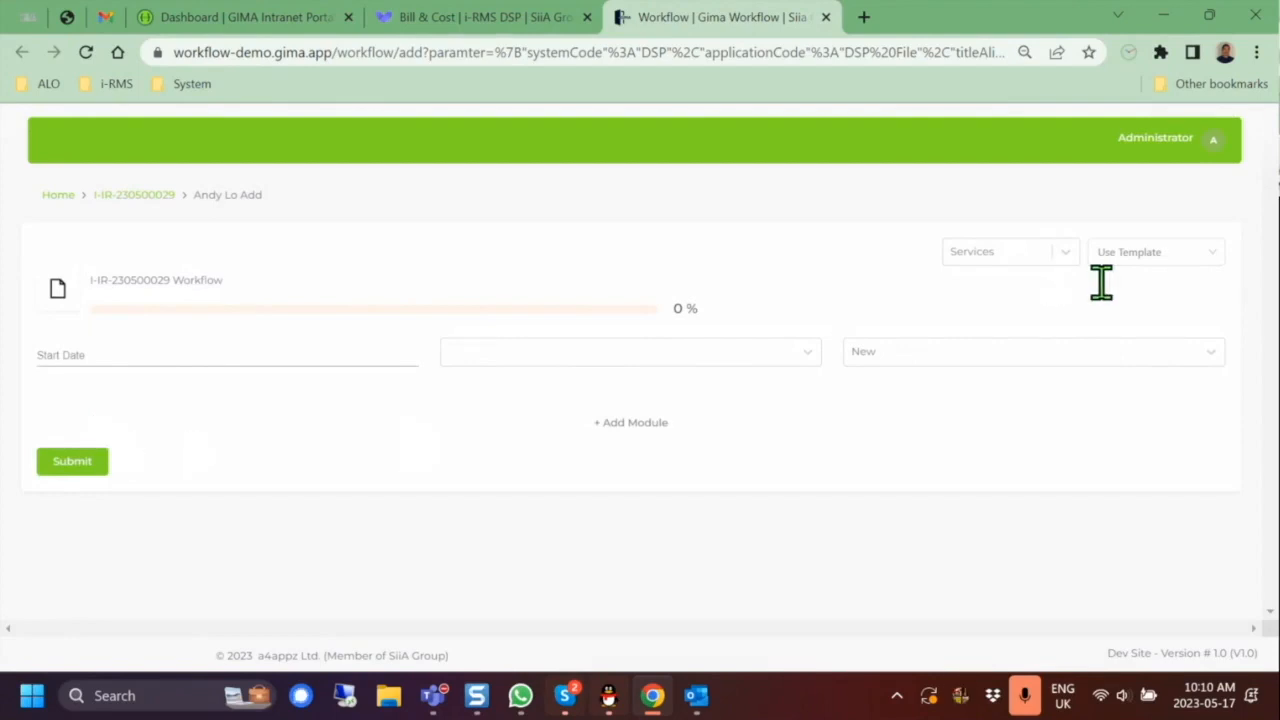
# Step: Create a Home Finding workflow from the Service Workflow > Home Search Workflow template
pyautogui.click(1065, 253)
pyautogui.click(1038, 347)
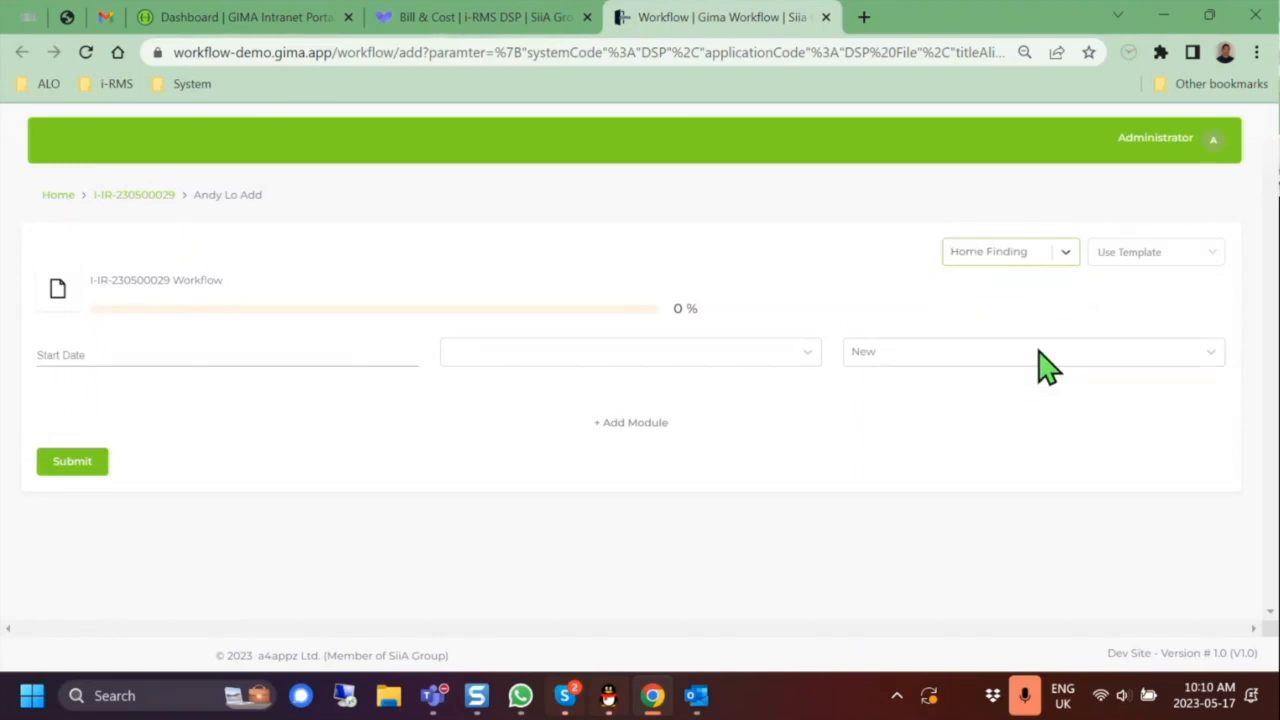
pyautogui.click(1175, 252)
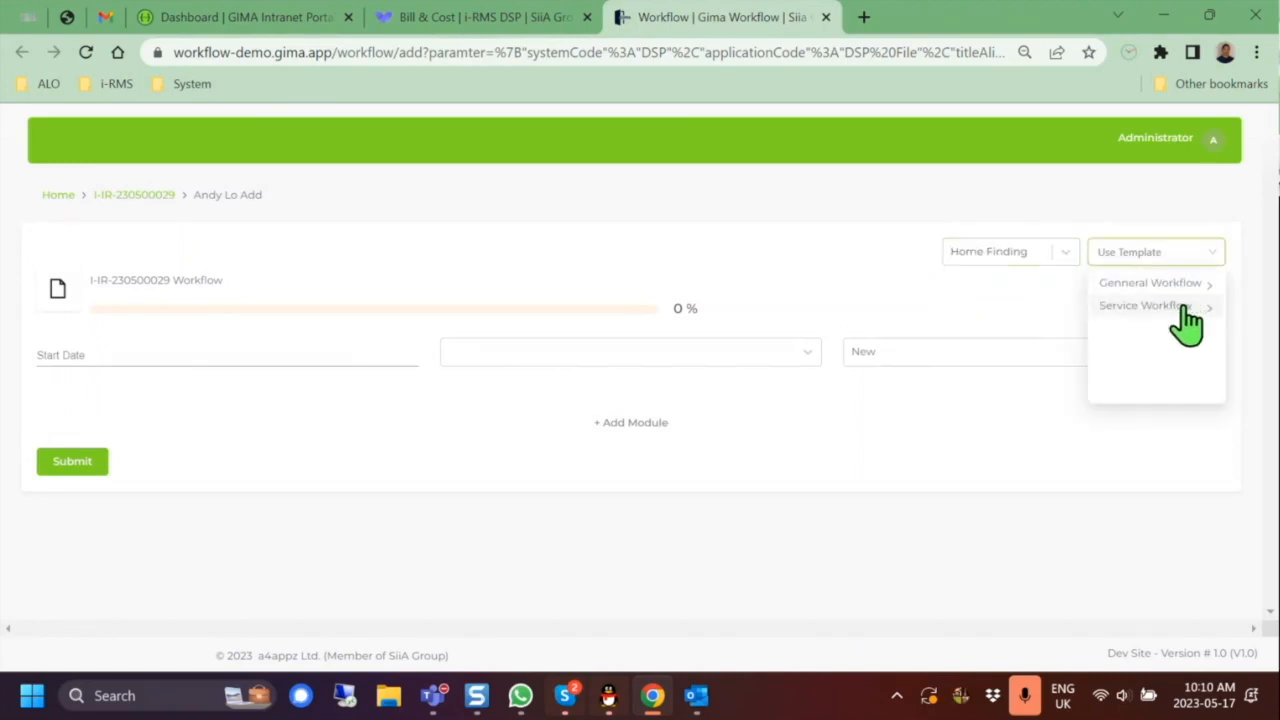
pyautogui.click(1180, 305)
pyautogui.click(1150, 282)
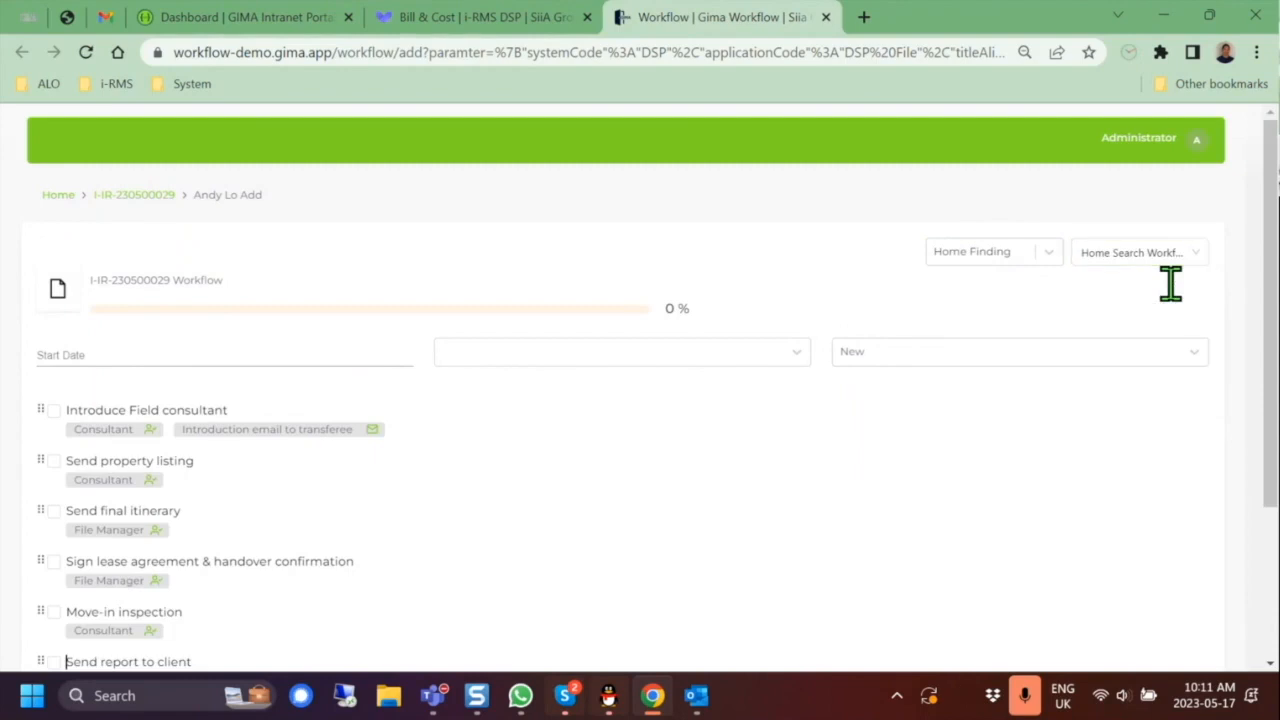
pyautogui.scroll(-2, 557, 440)
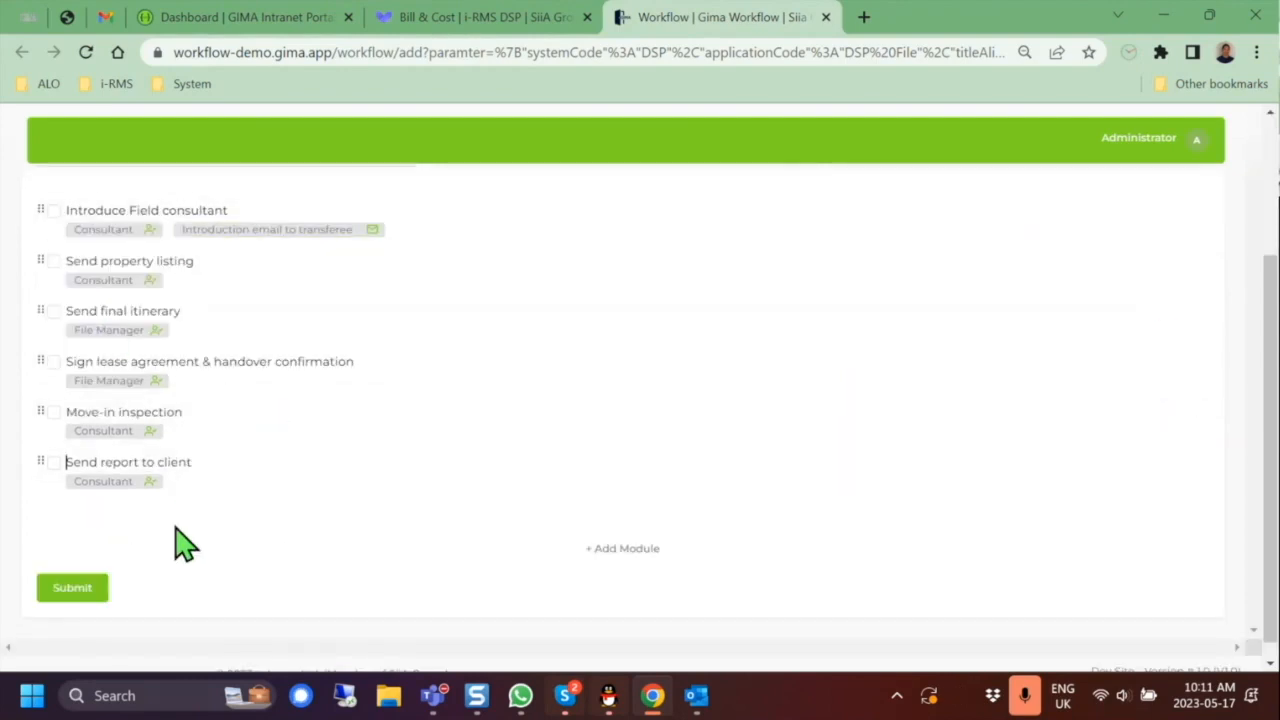
pyautogui.scroll(2, 423, 491)
pyautogui.scroll(-3, 423, 491)
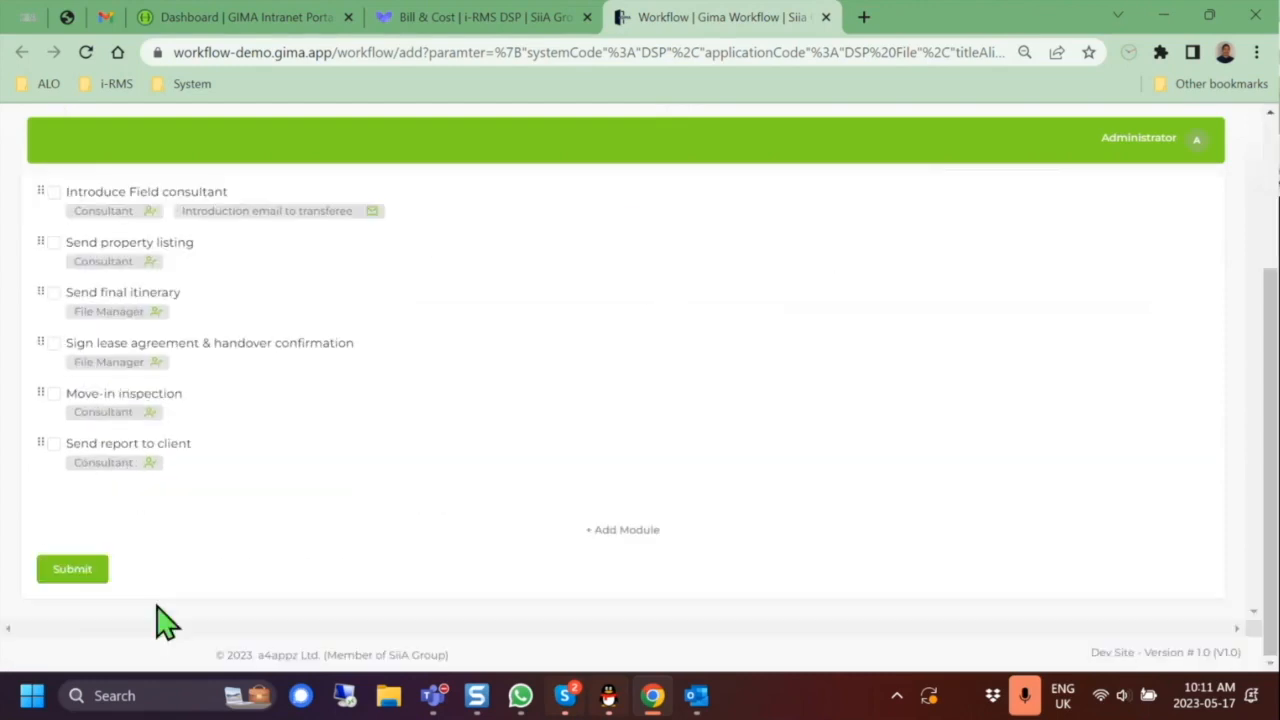
pyautogui.click(72, 570)
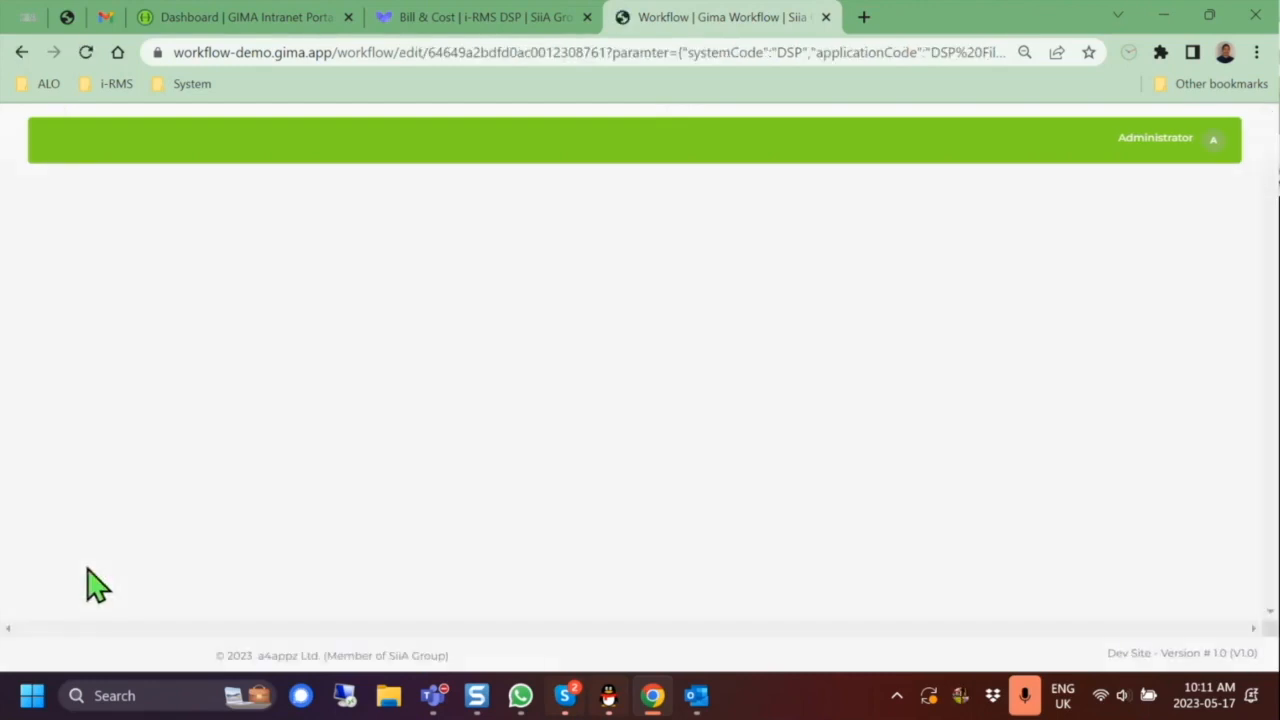
# Step: Tick off Introduce Field consultant, Send final itinerary, Move-in inspection and Send property listing, reaching 67%
pyautogui.scroll(-3, 529, 466)
pyautogui.scroll(1, 166, 257)
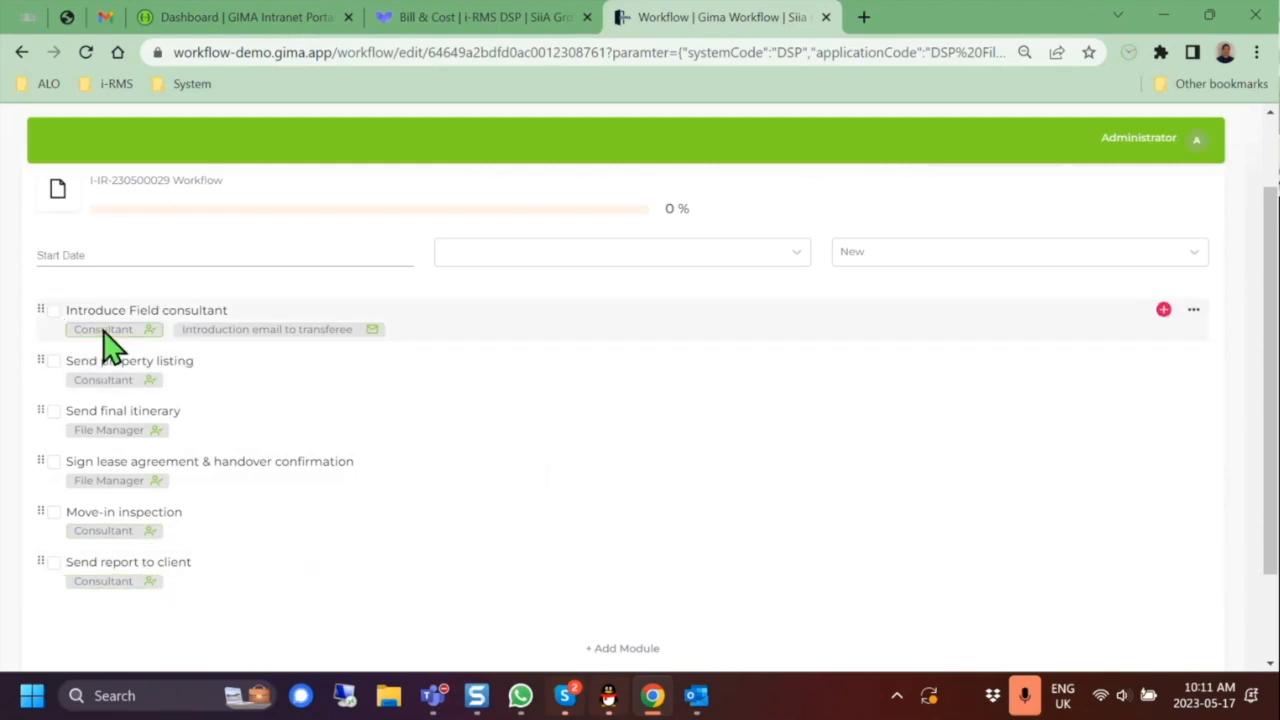
pyautogui.click(53, 312)
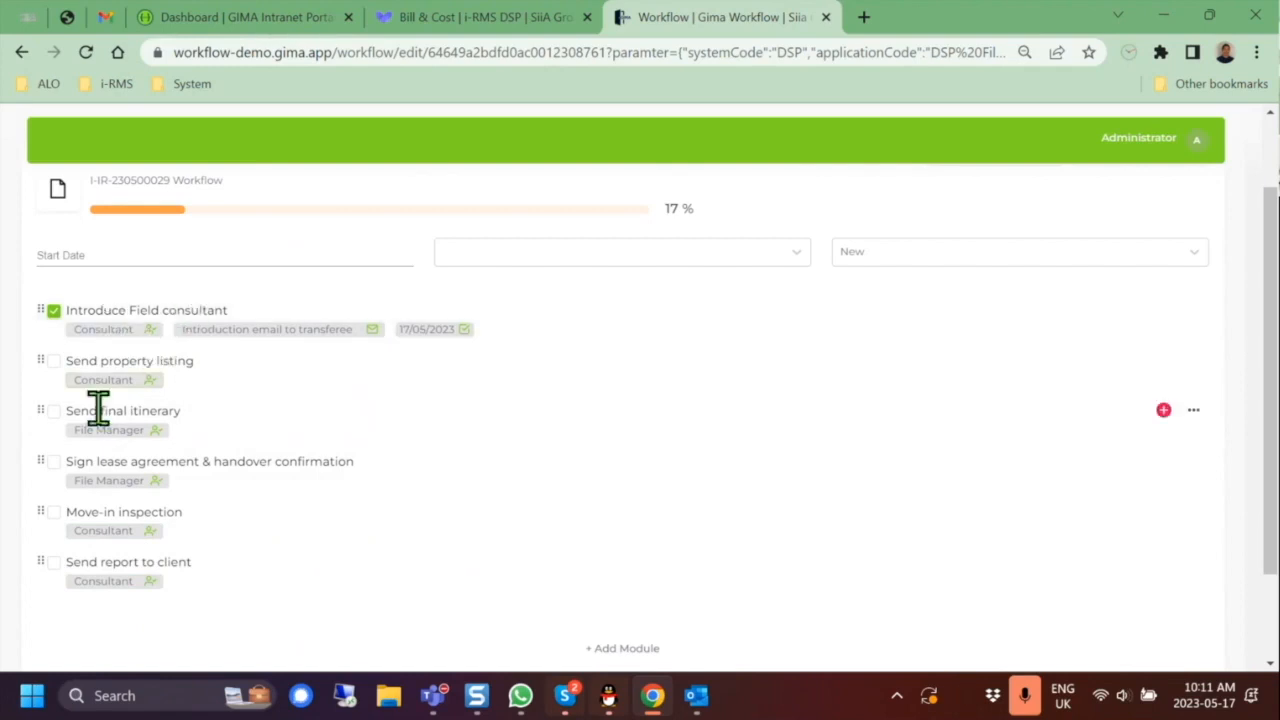
pyautogui.click(54, 412)
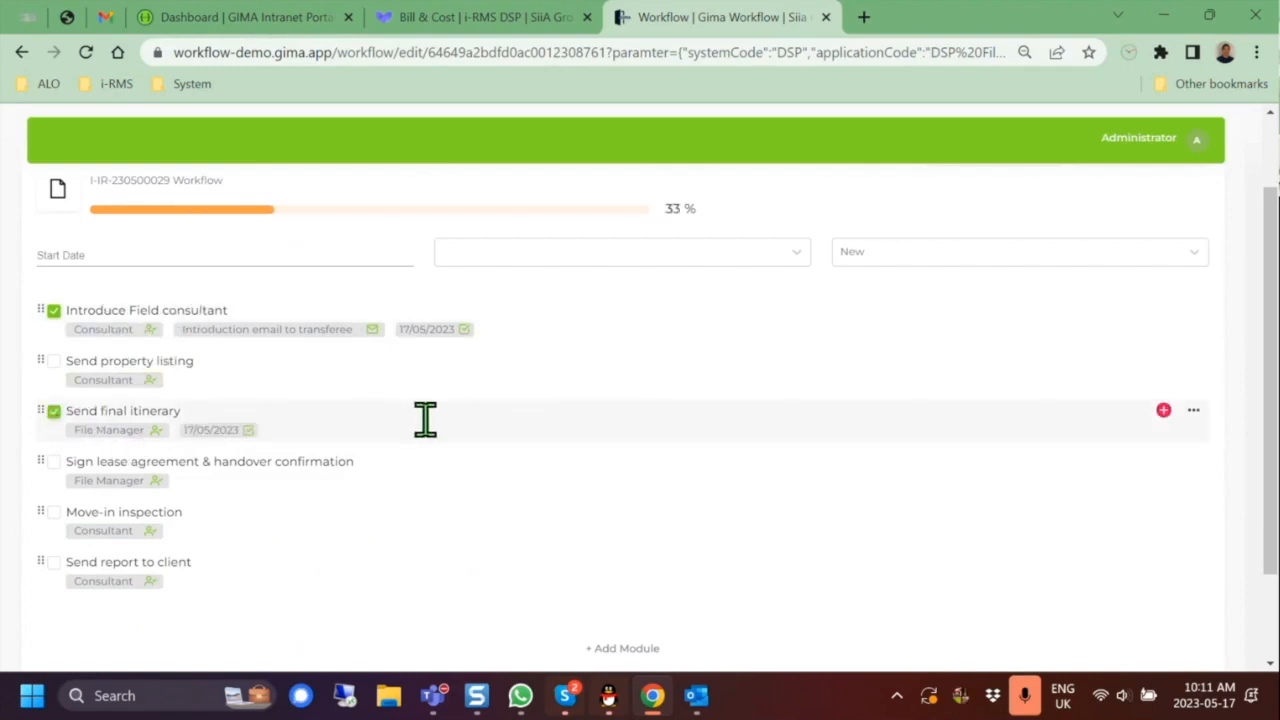
pyautogui.click(54, 513)
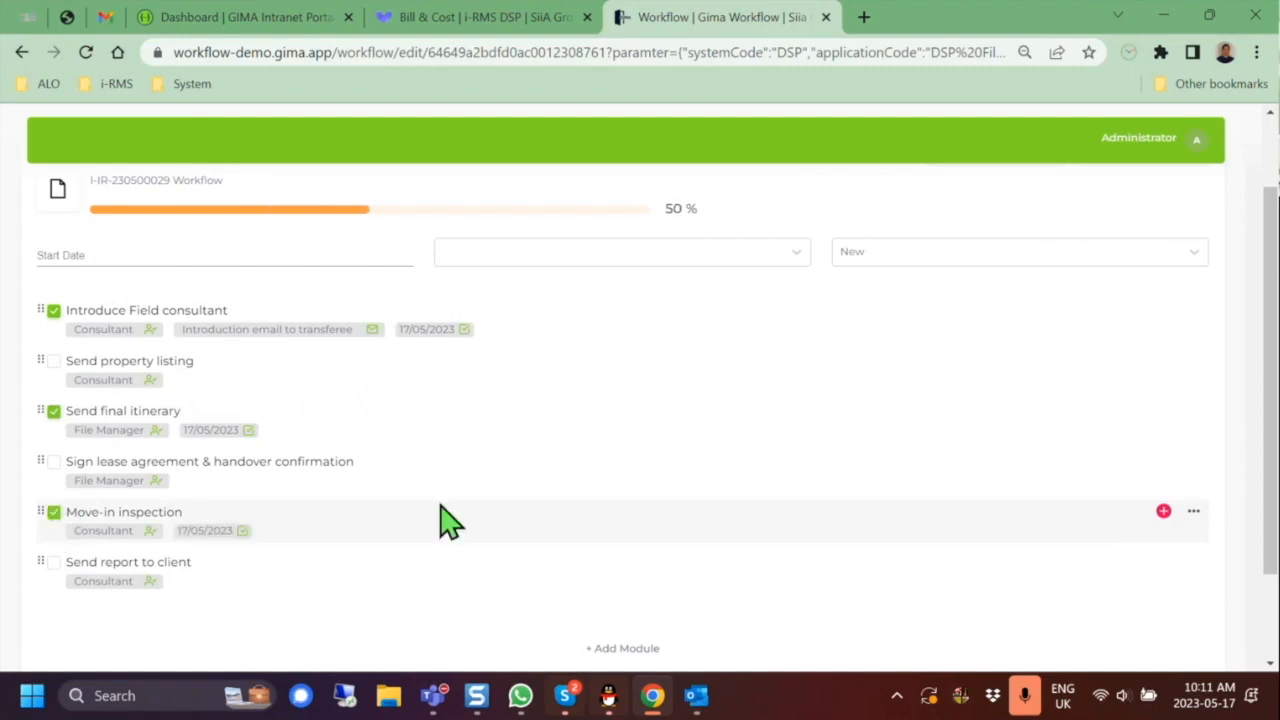
pyautogui.click(55, 363)
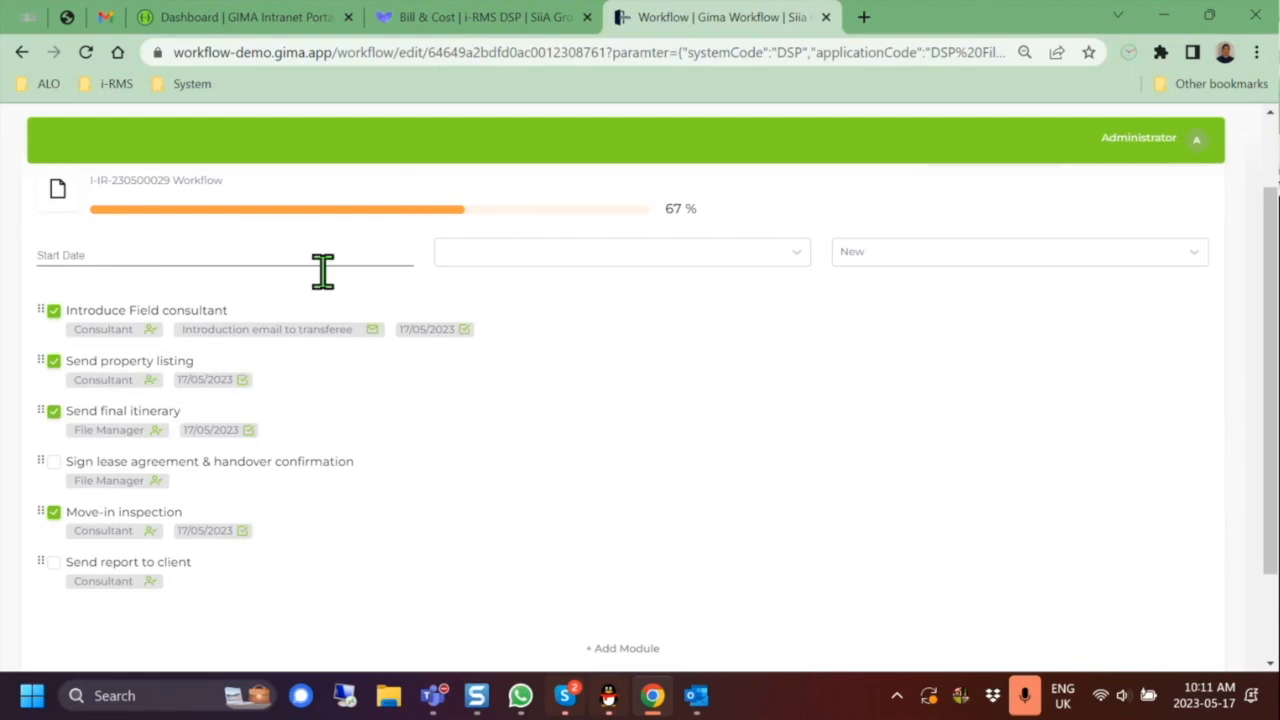
pyautogui.scroll(1, 300, 340)
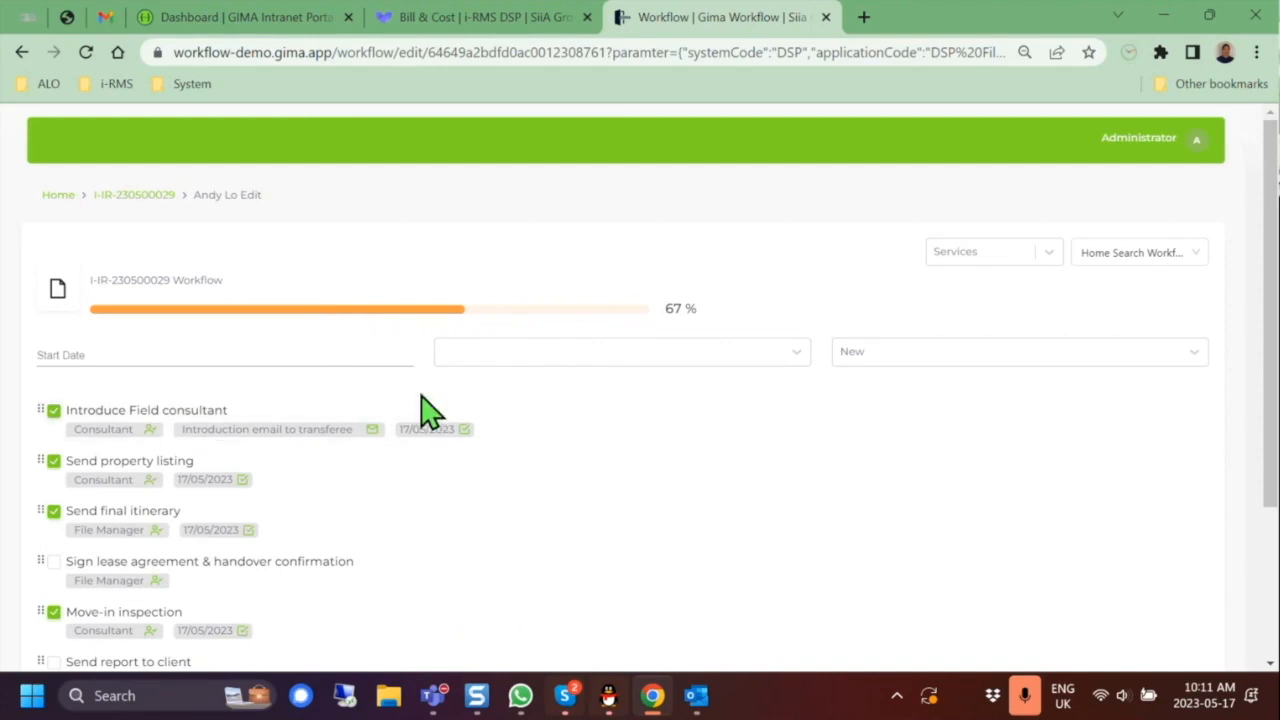
pyautogui.scroll(-1, 420, 412)
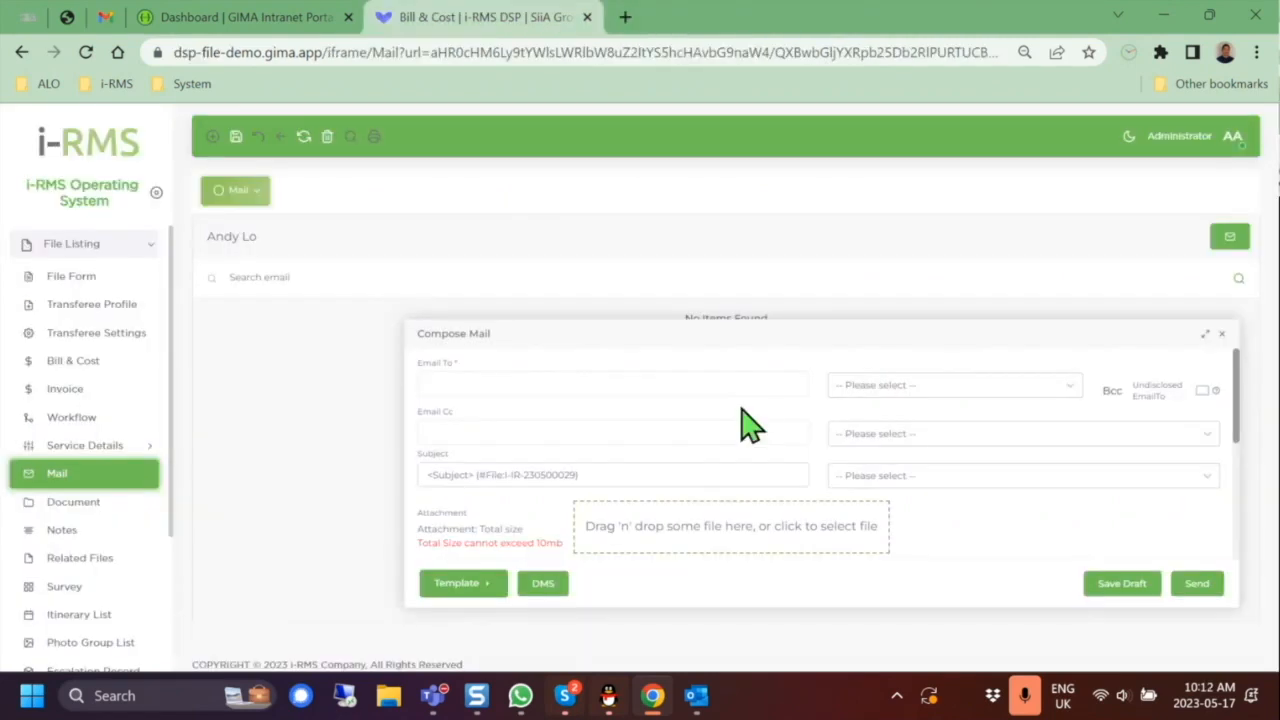
# Step: Address the email to the transferee plus a second personal e-mail address
pyautogui.click(733, 388)
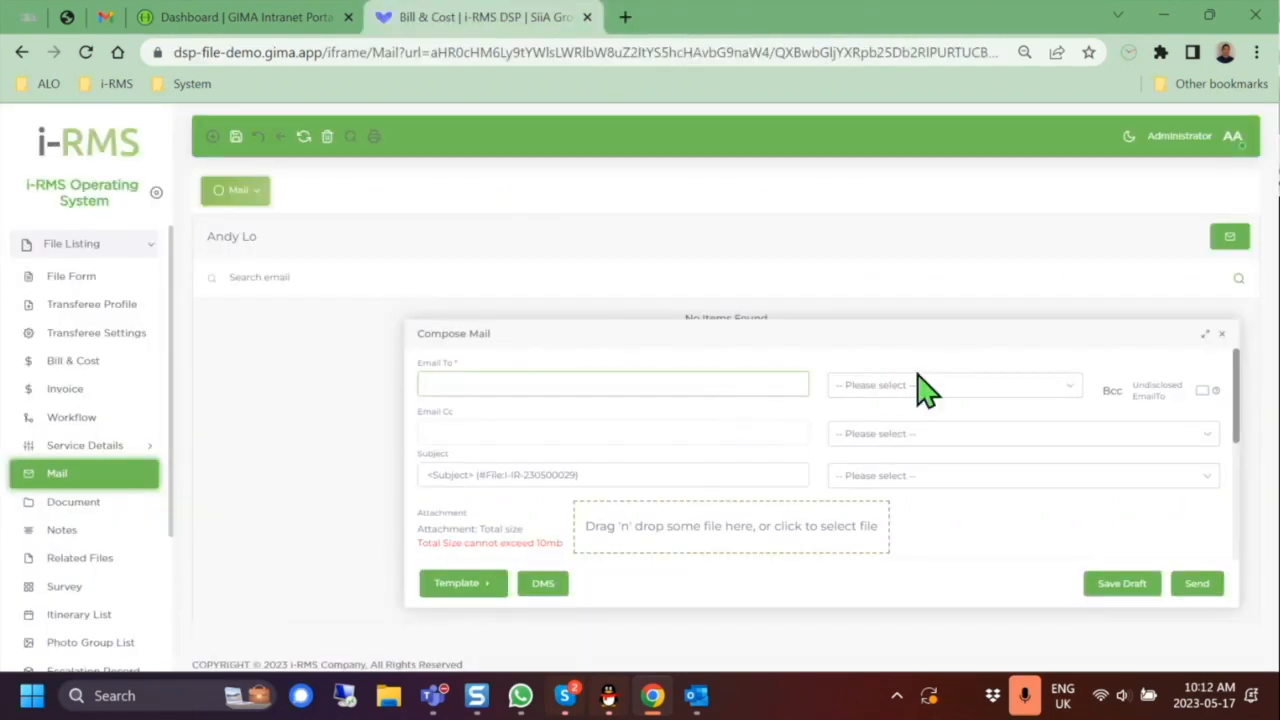
pyautogui.click(980, 390)
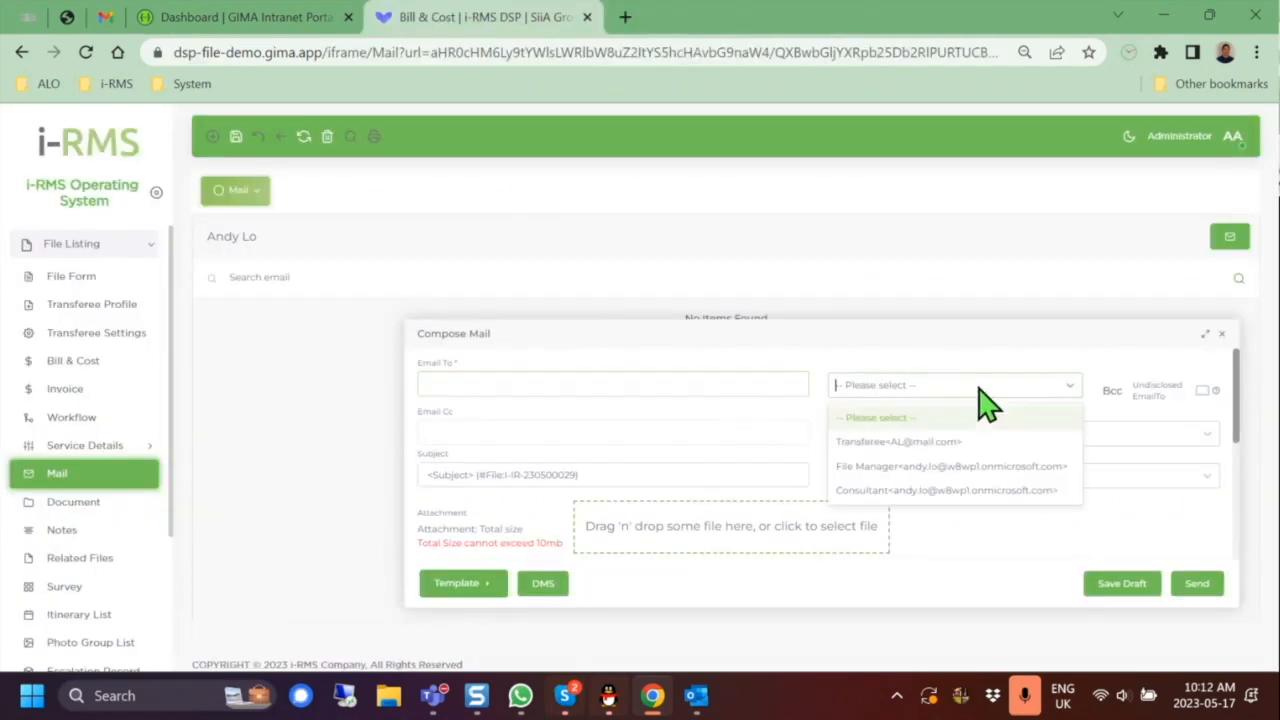
pyautogui.click(955, 444)
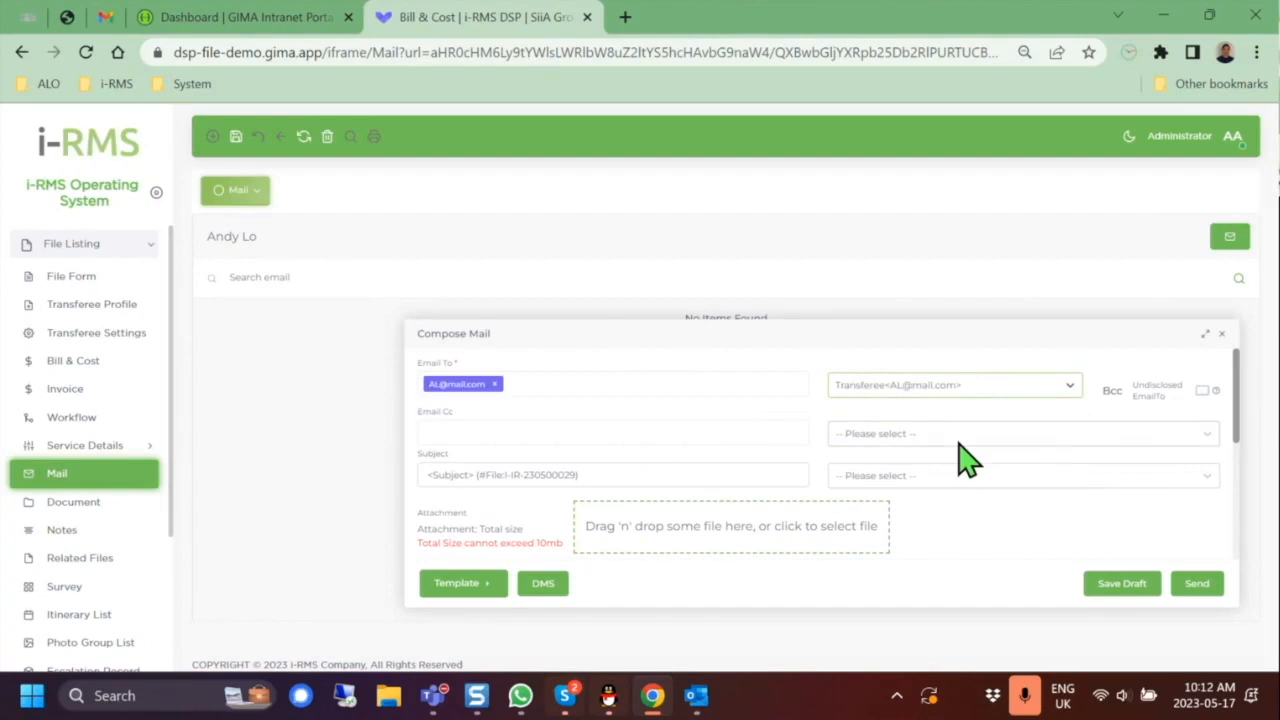
pyautogui.click(765, 383)
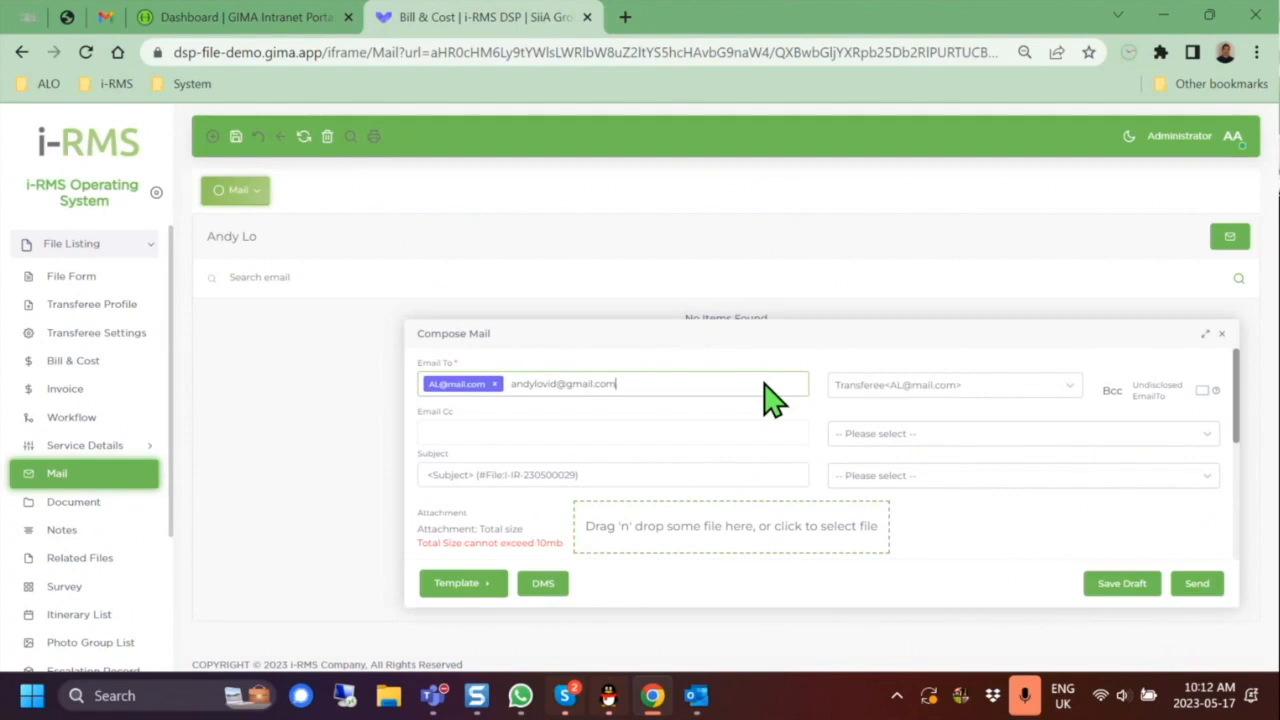
pyautogui.press('Return')
# Step: Replace the subject placeholder with 'Home Finding Itinerary'
pyautogui.moveTo(469, 473); pyautogui.dragTo(528, 466)
pyautogui.press('Left')
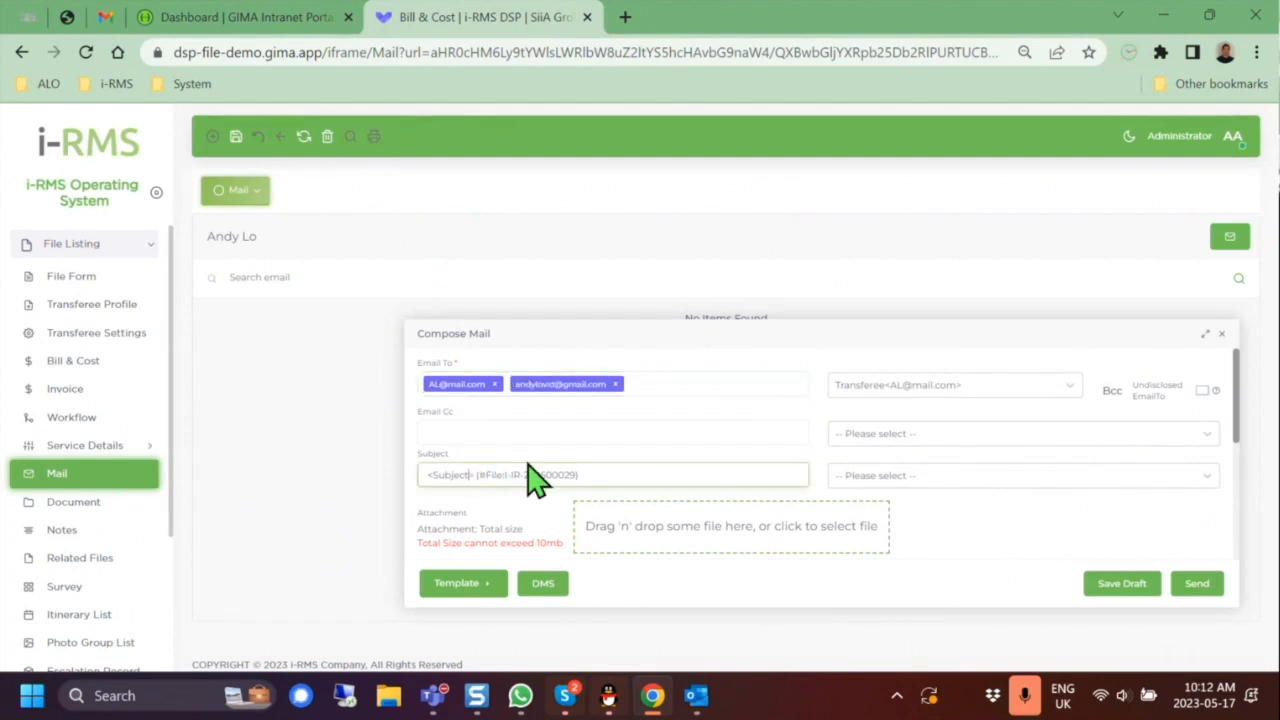
pyautogui.press('Right')
pyautogui.press('BackSpace')
pyautogui.press('BackSpace')
pyautogui.press('BackSpace')
pyautogui.press('BackSpace')
pyautogui.press('BackSpace')
pyautogui.press('BackSpace')
pyautogui.press('BackSpace')
pyautogui.press('BackSpace')
pyautogui.press('BackSpace')
pyautogui.write('Home')
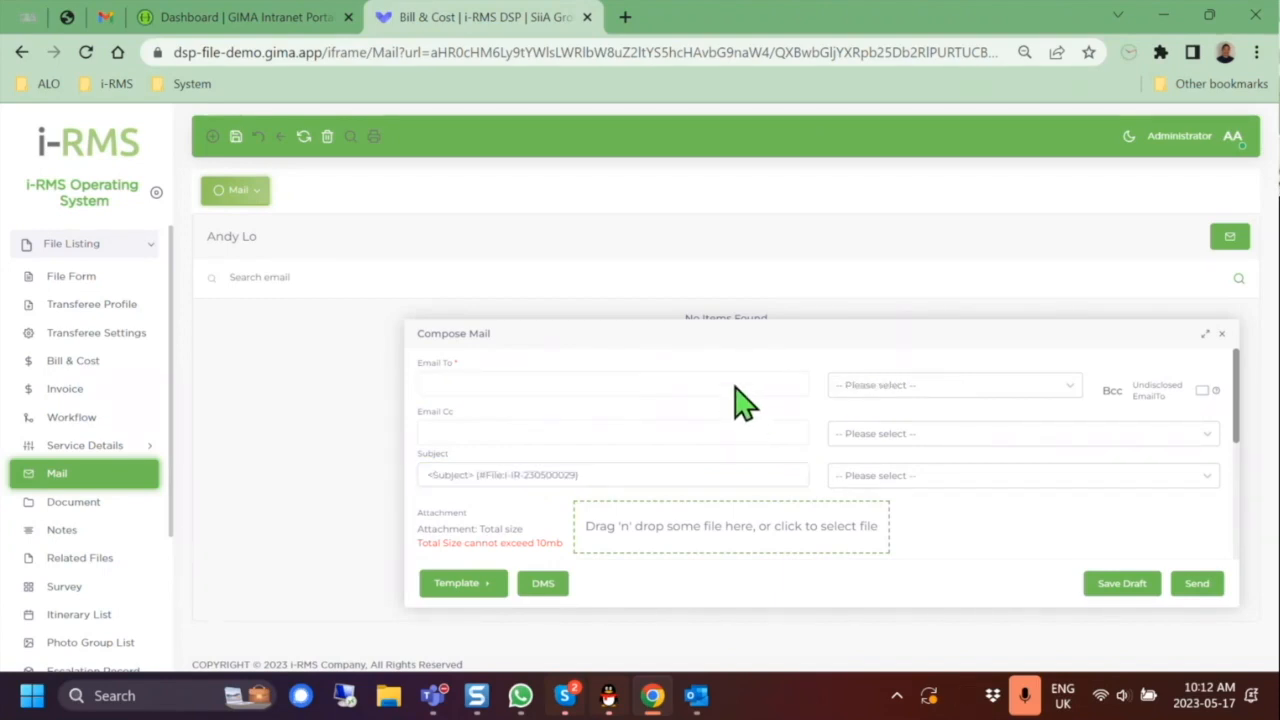
# Step: Re-add the transferee and the extra personal address as the email's recipients
pyautogui.click(735, 386)
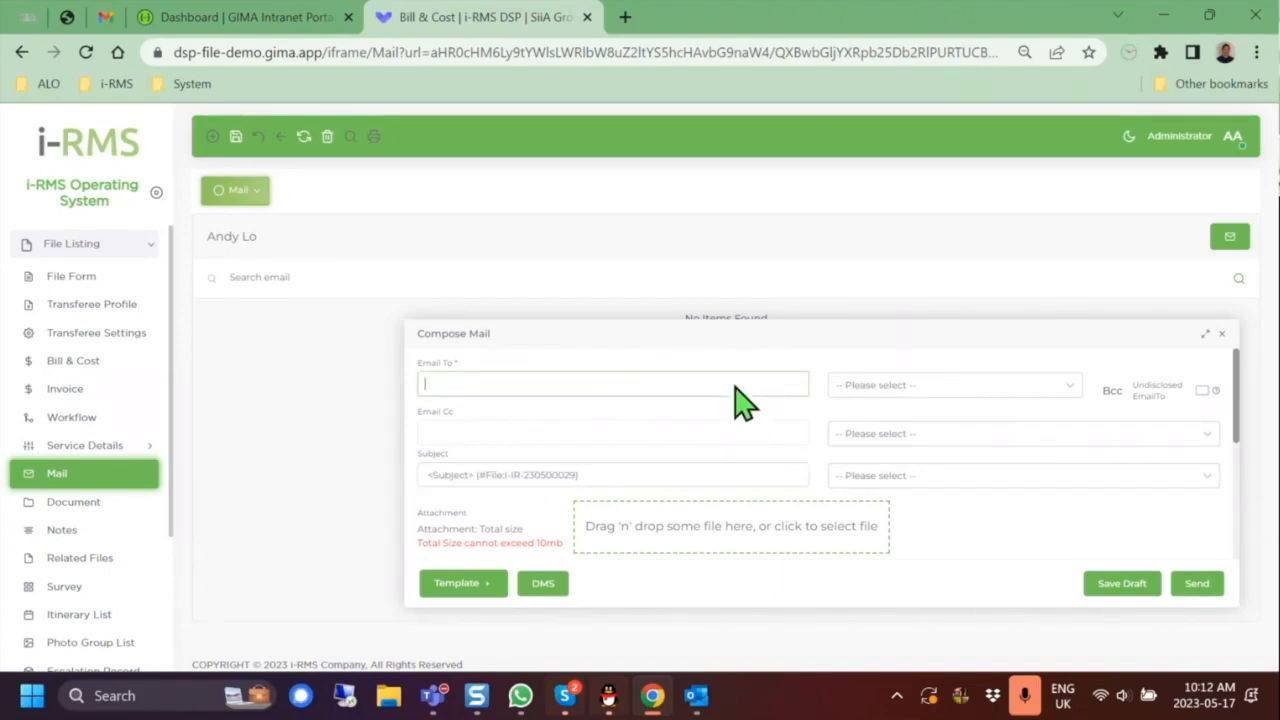
pyautogui.click(976, 392)
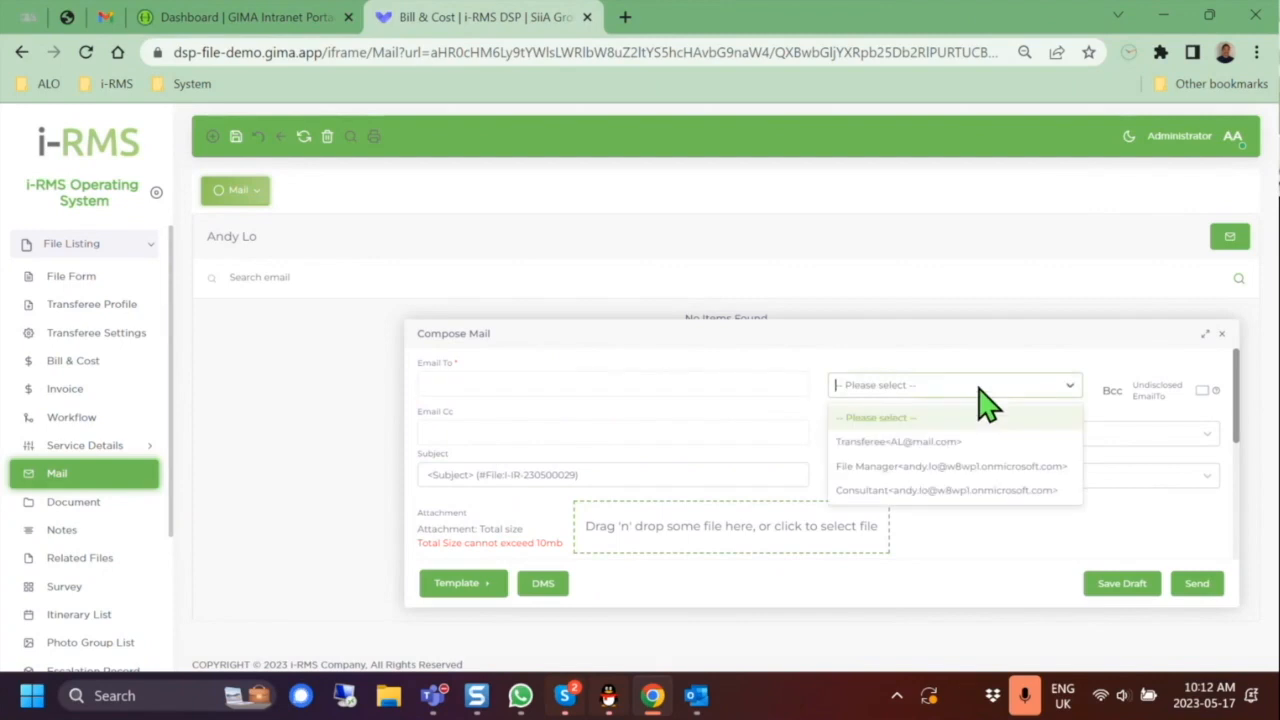
pyautogui.click(952, 442)
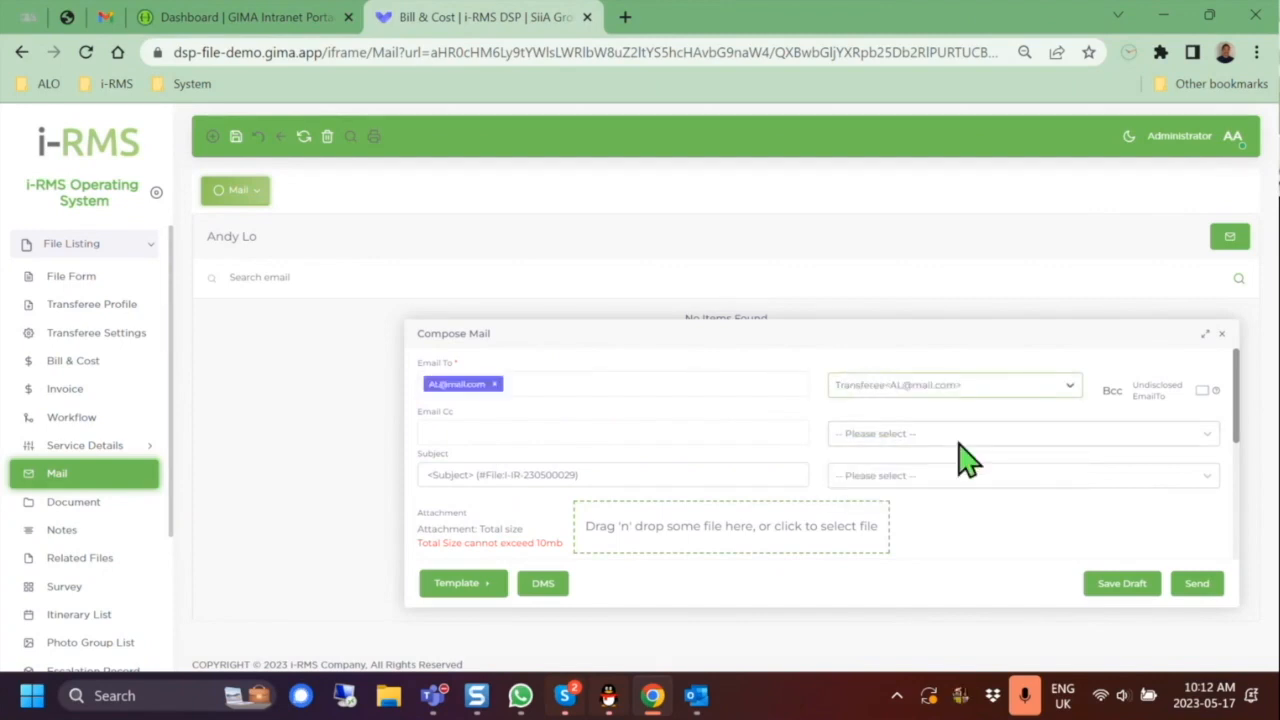
pyautogui.click(768, 395)
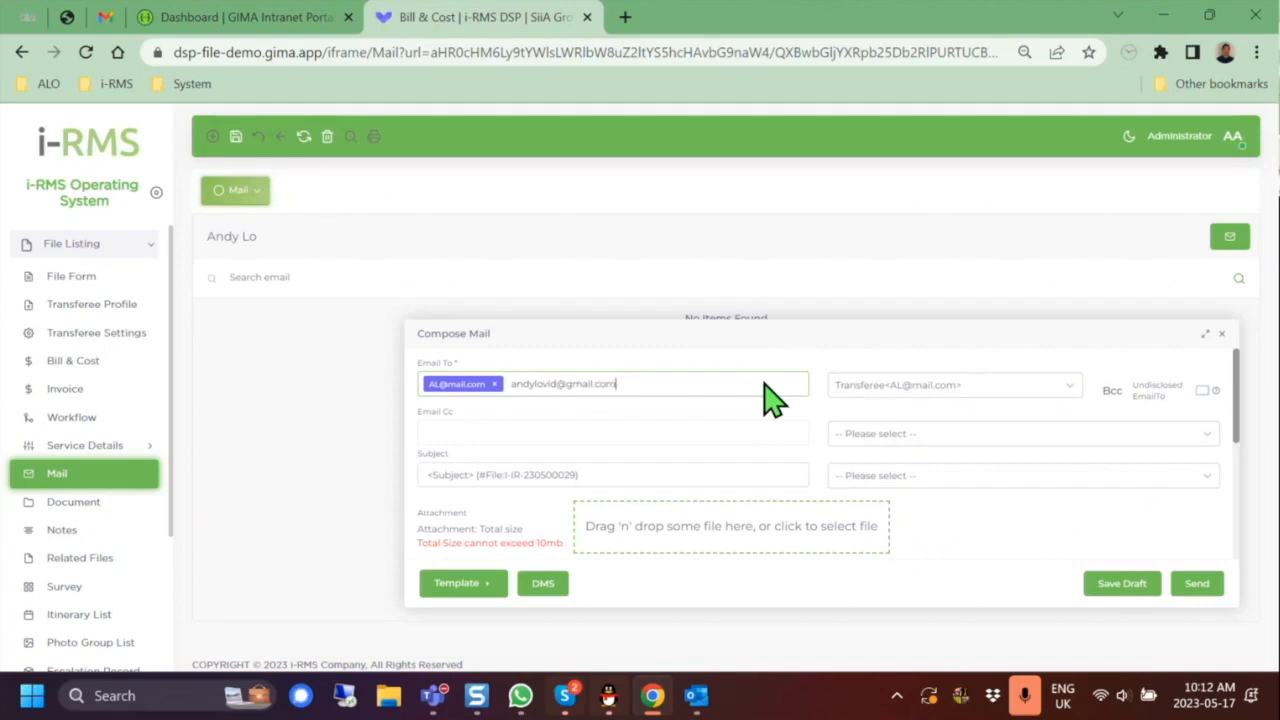
pyautogui.press('Return')
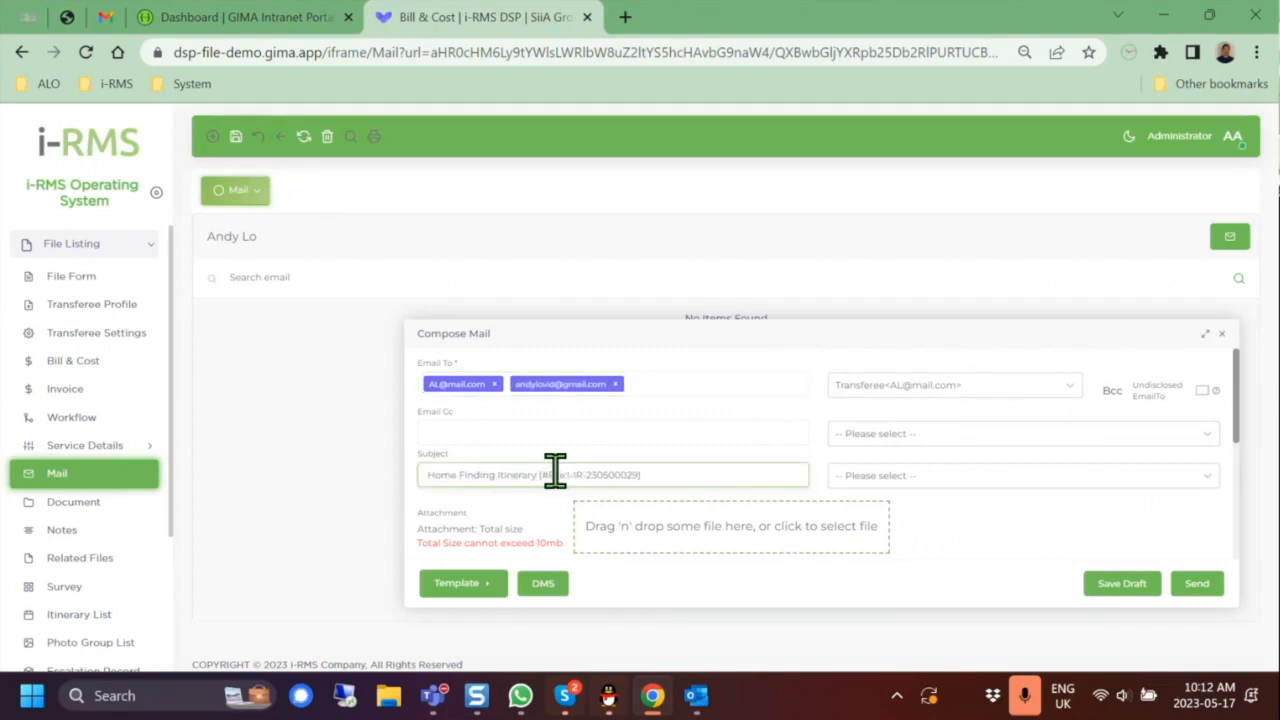
pyautogui.scroll(-1, 788, 410)
# Step: Attach Passport copy (sample).pdf to the email and list the available email templates
pyautogui.click(777, 437)
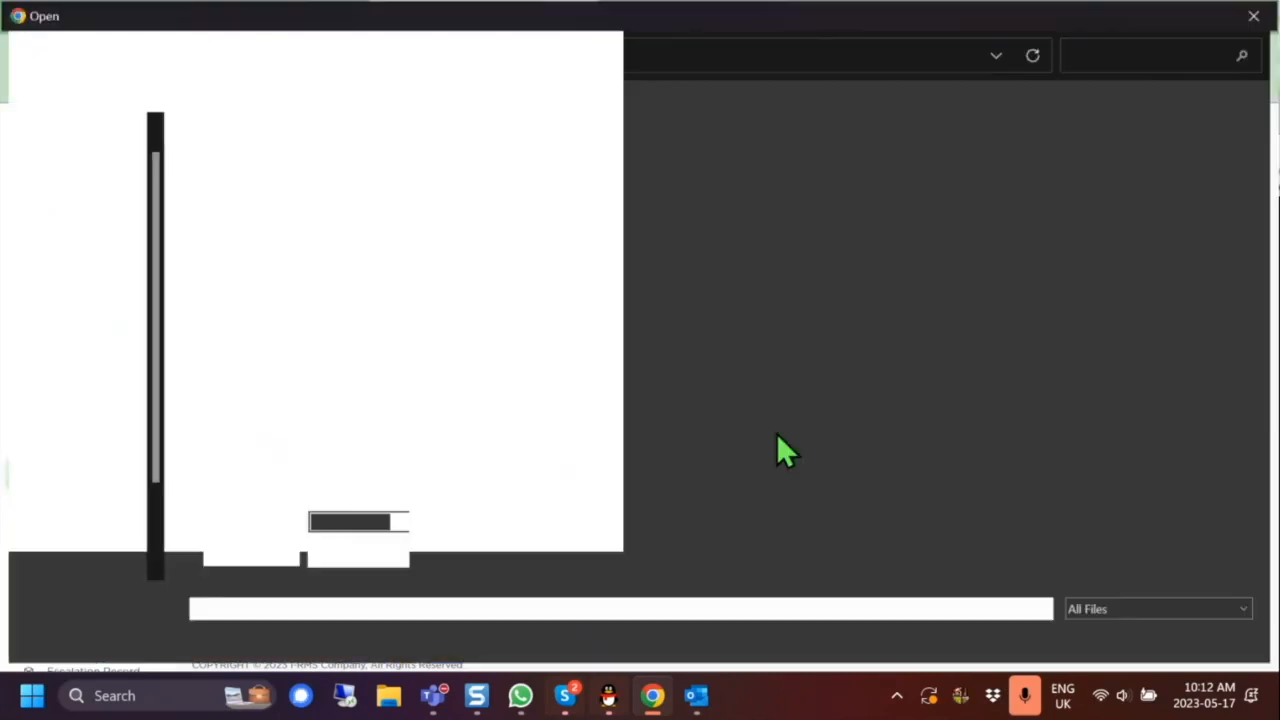
pyautogui.doubleClick(287, 160)
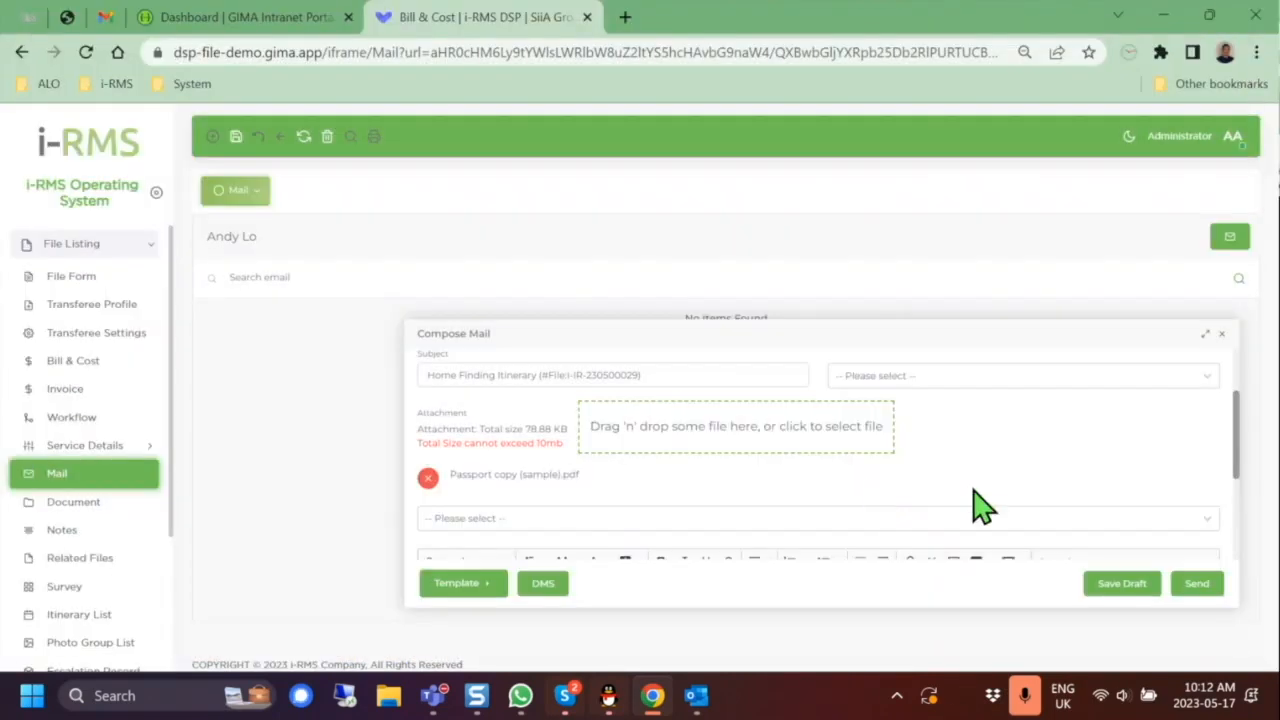
pyautogui.scroll(-1, 990, 496)
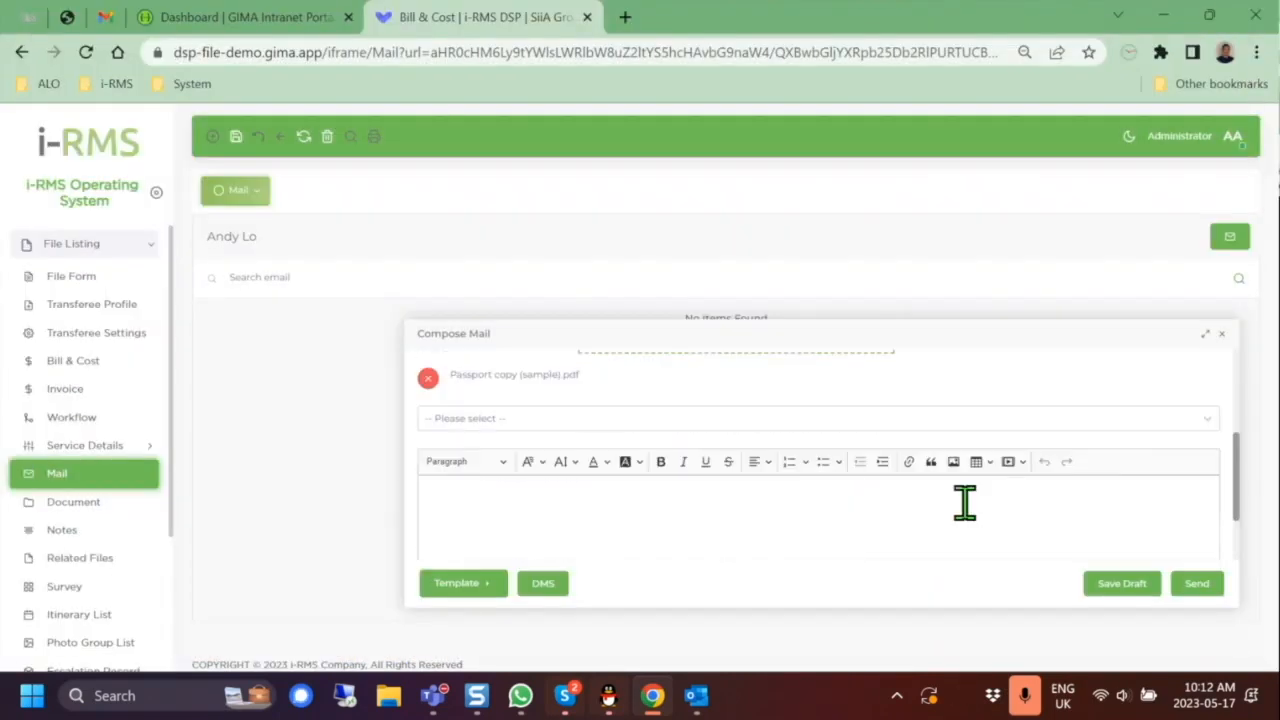
pyautogui.click(481, 588)
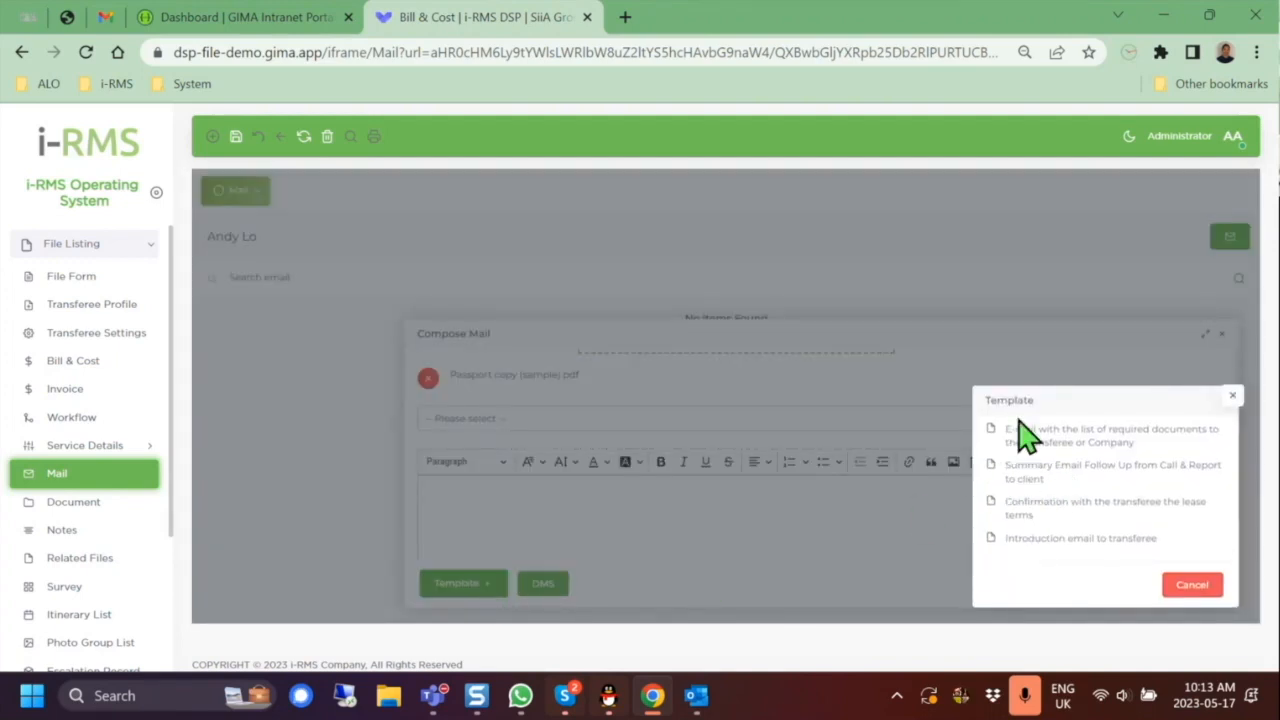
# Step: Add the Summary Email Follow Up template's subject and content, then review the supplier contact table
pyautogui.click(997, 466)
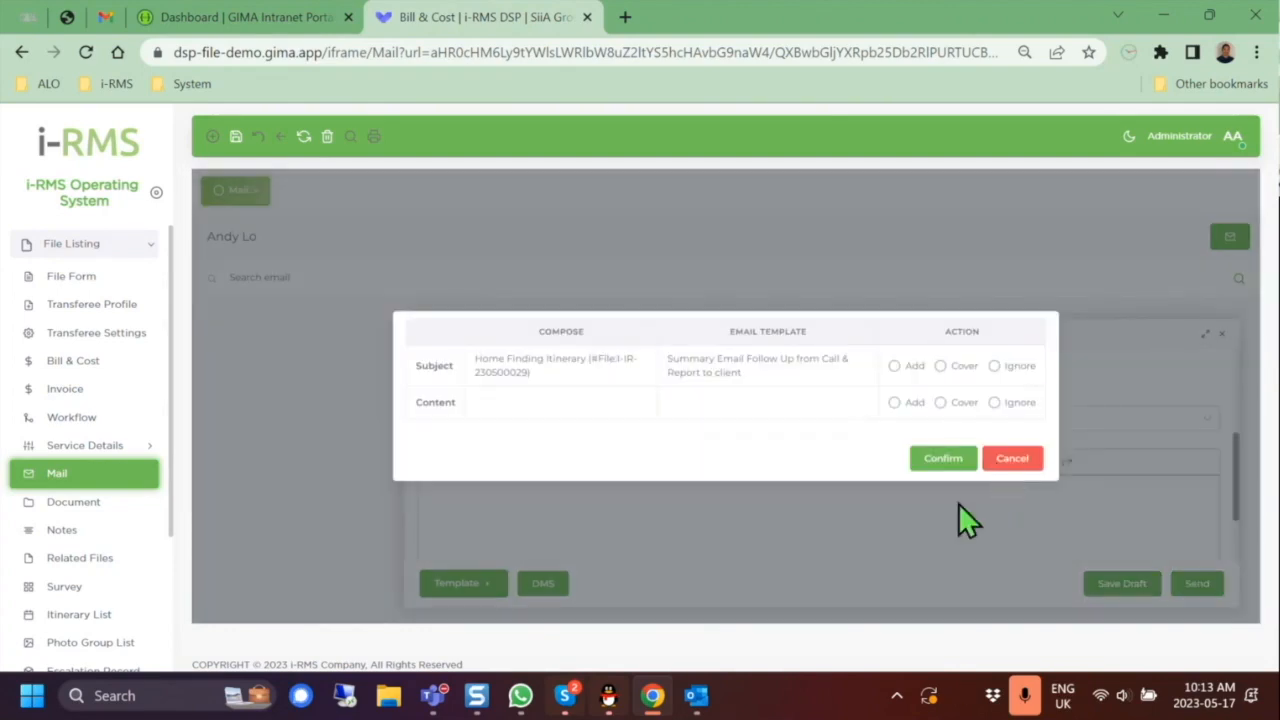
pyautogui.click(896, 366)
pyautogui.click(894, 402)
pyautogui.click(943, 475)
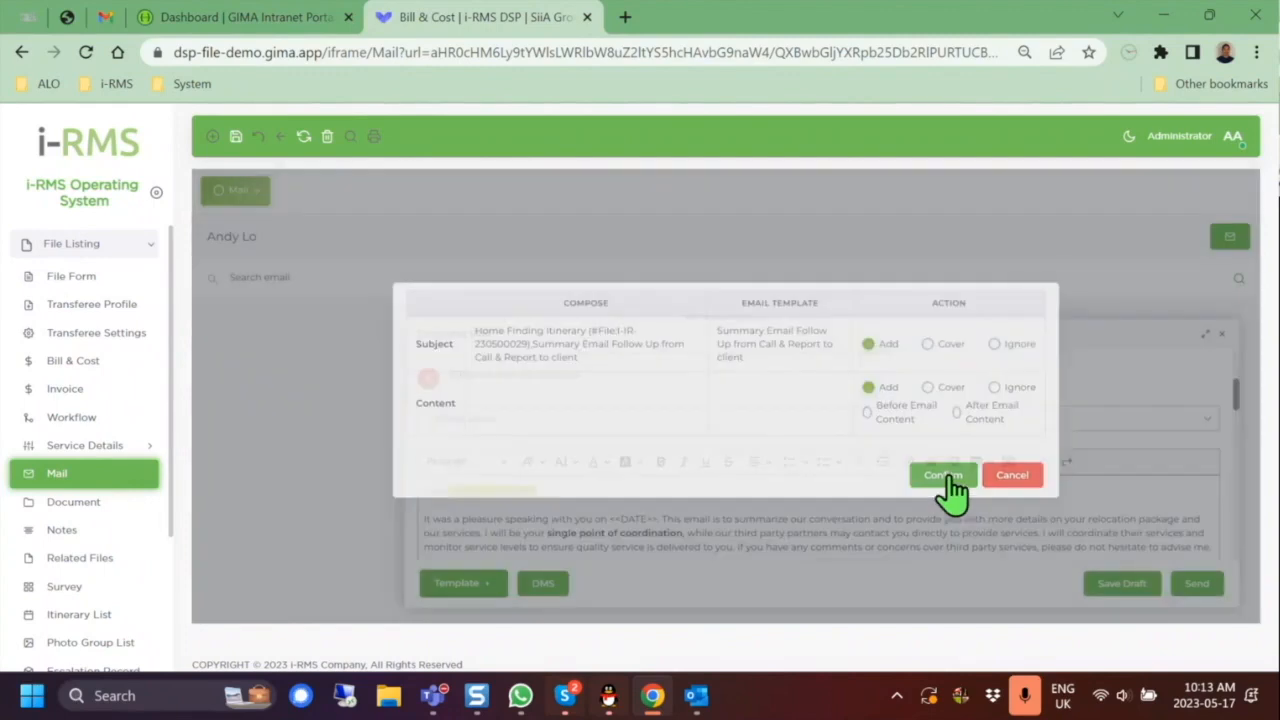
pyautogui.scroll(-5, 1100, 460)
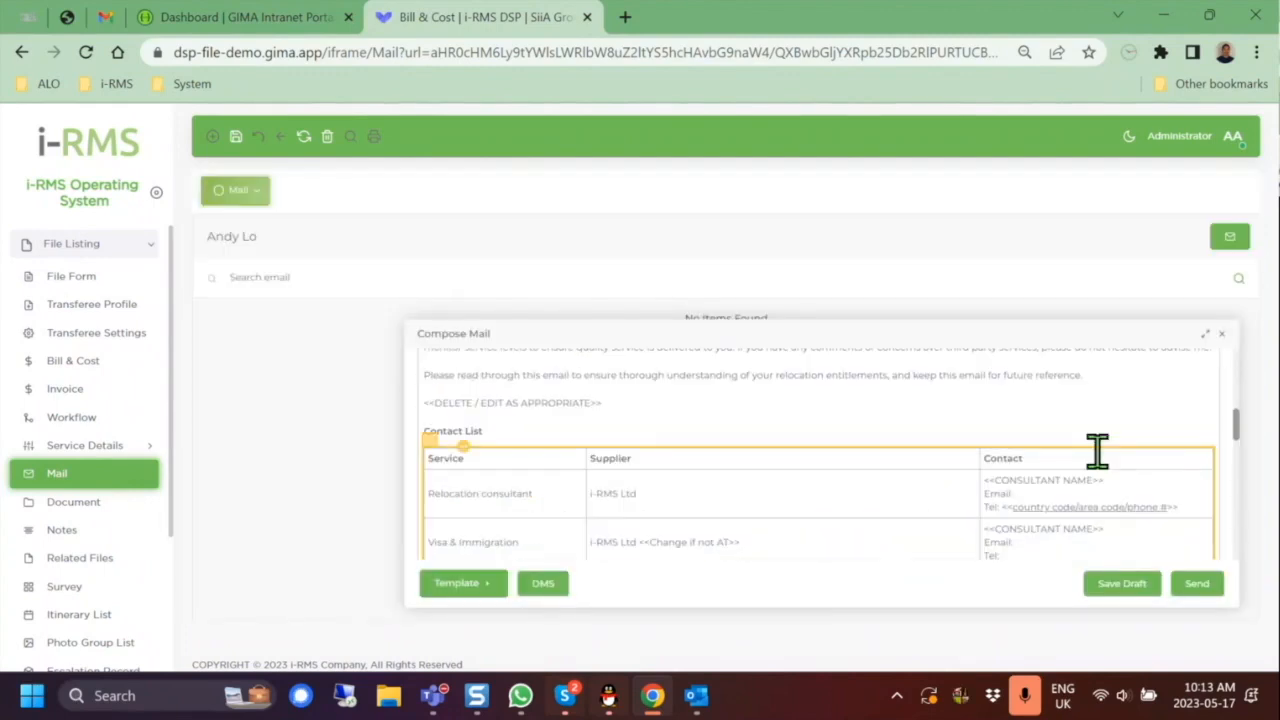
pyautogui.scroll(3, 617, 445)
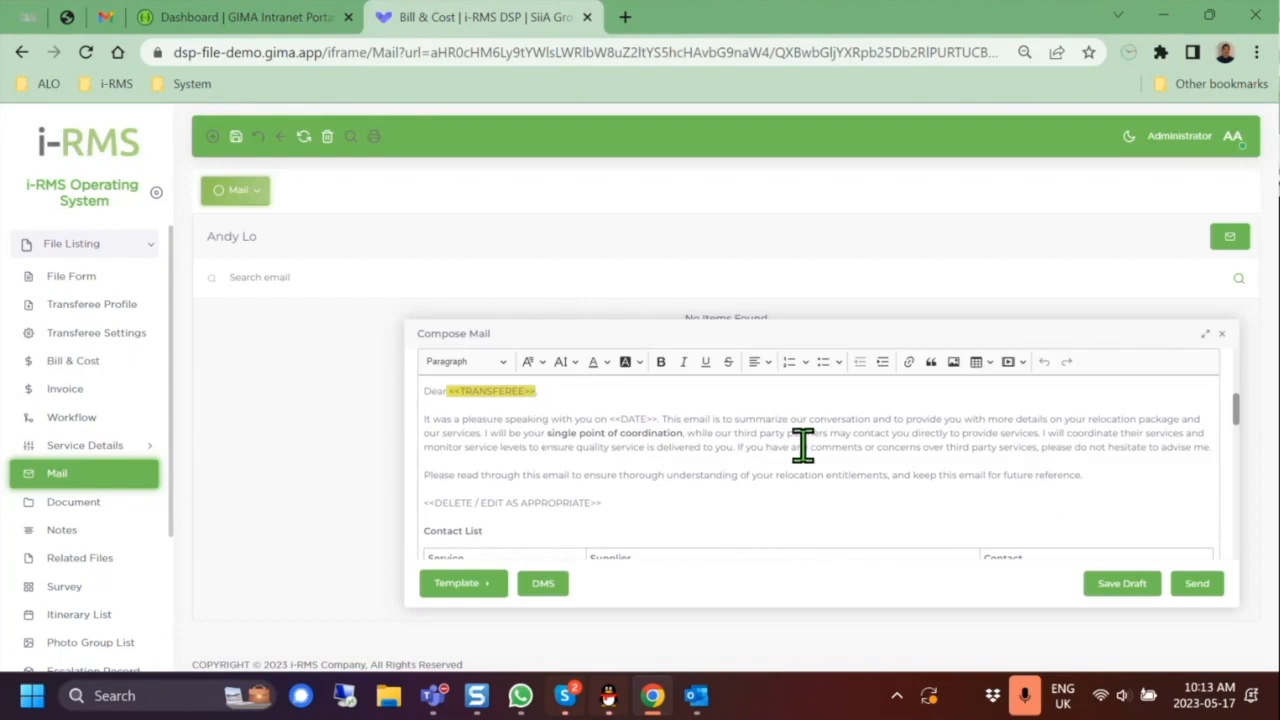
pyautogui.scroll(-3, 804, 445)
pyautogui.scroll(6, 804, 445)
pyautogui.scroll(-2, 804, 445)
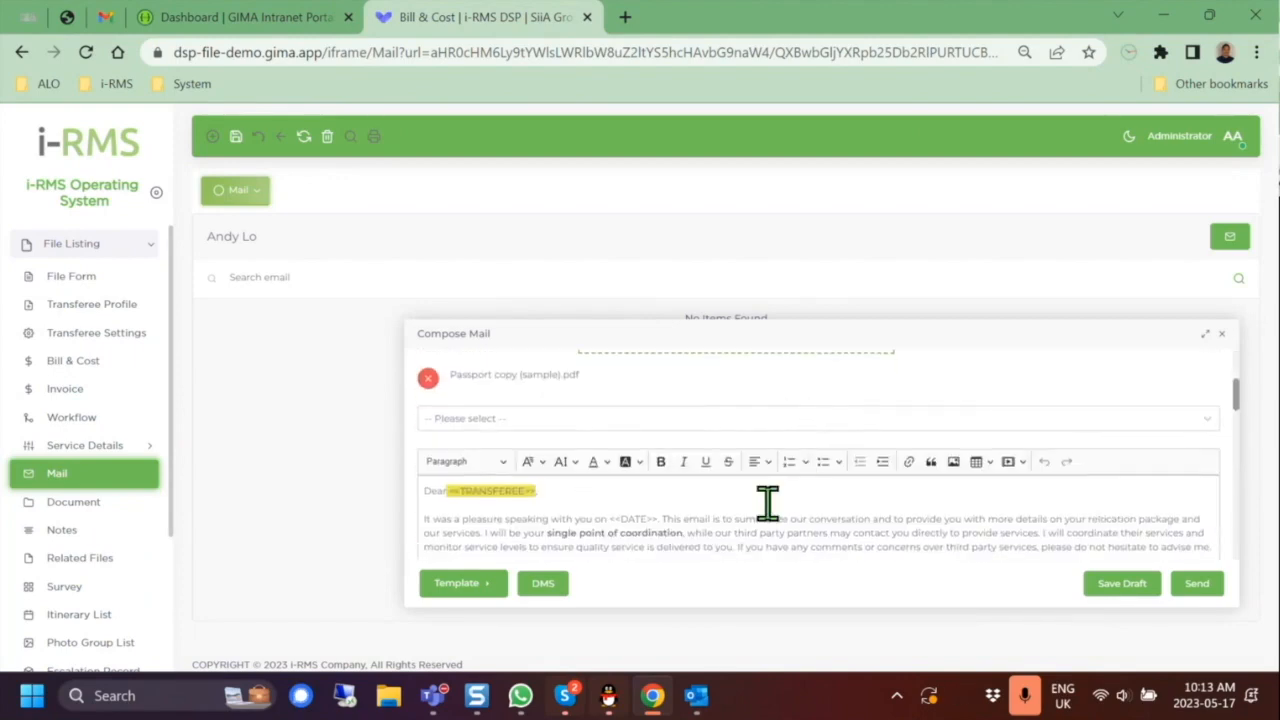
pyautogui.scroll(-3, 766, 503)
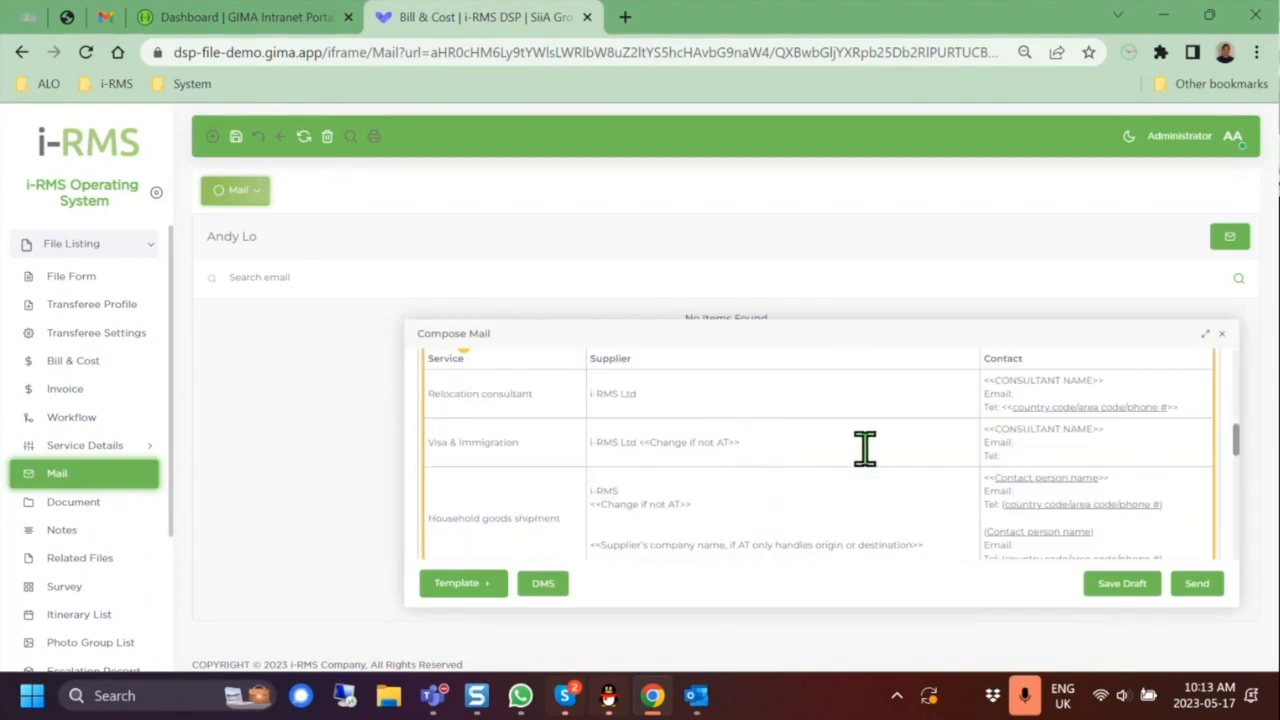
pyautogui.click(732, 442)
pyautogui.scroll(-1, 802, 512)
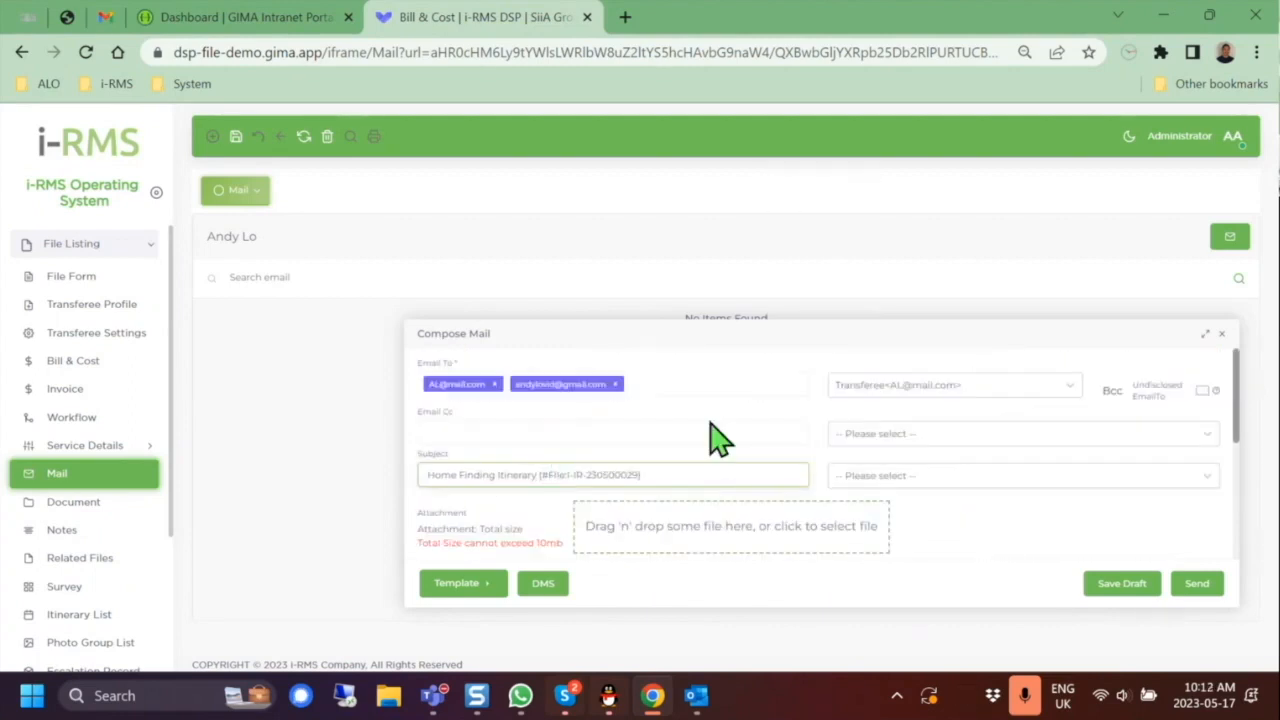
# Step: Re-attach Passport copy (sample).pdf and bring up the four mail templates again
pyautogui.scroll(-1, 760, 455)
pyautogui.click(778, 438)
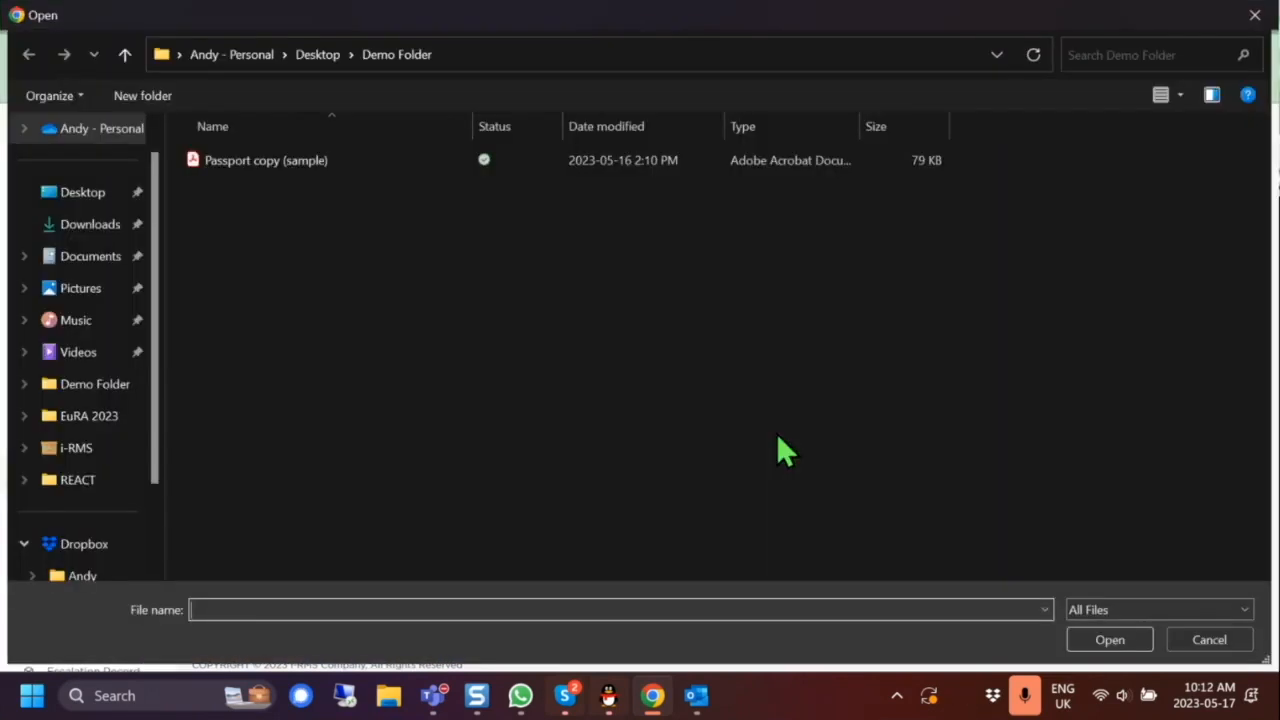
pyautogui.doubleClick(286, 160)
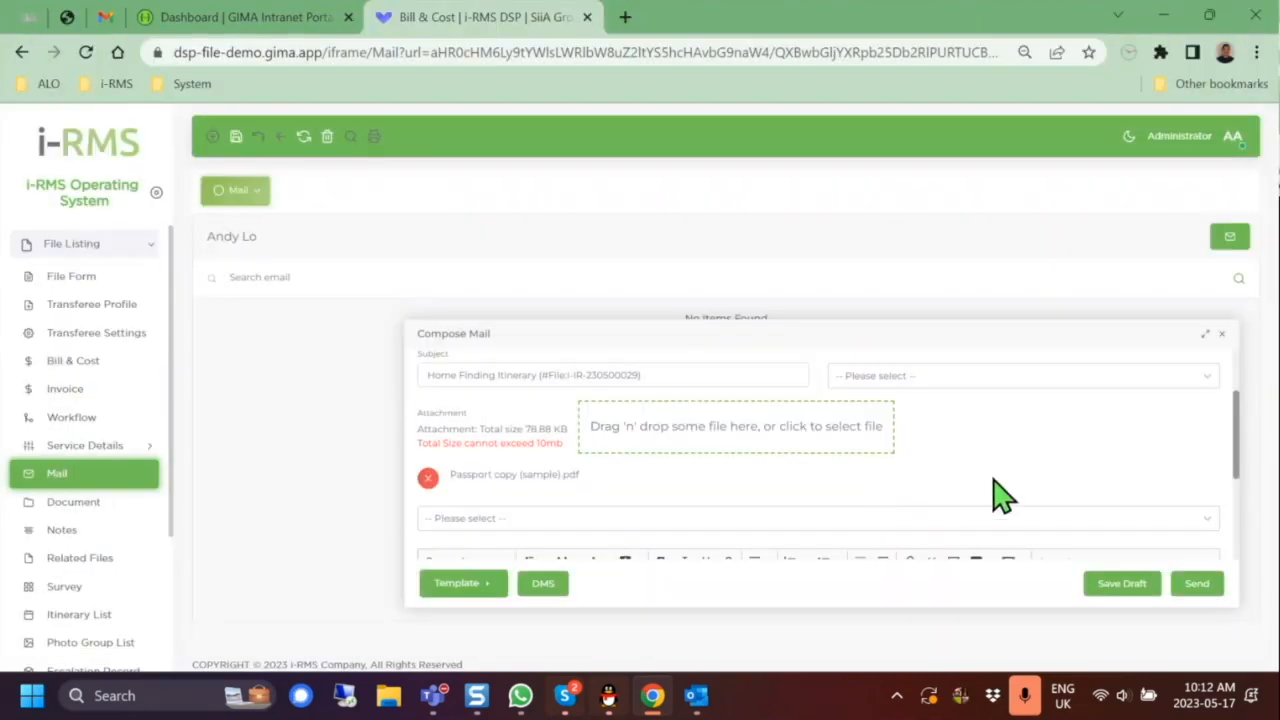
pyautogui.scroll(-1, 994, 497)
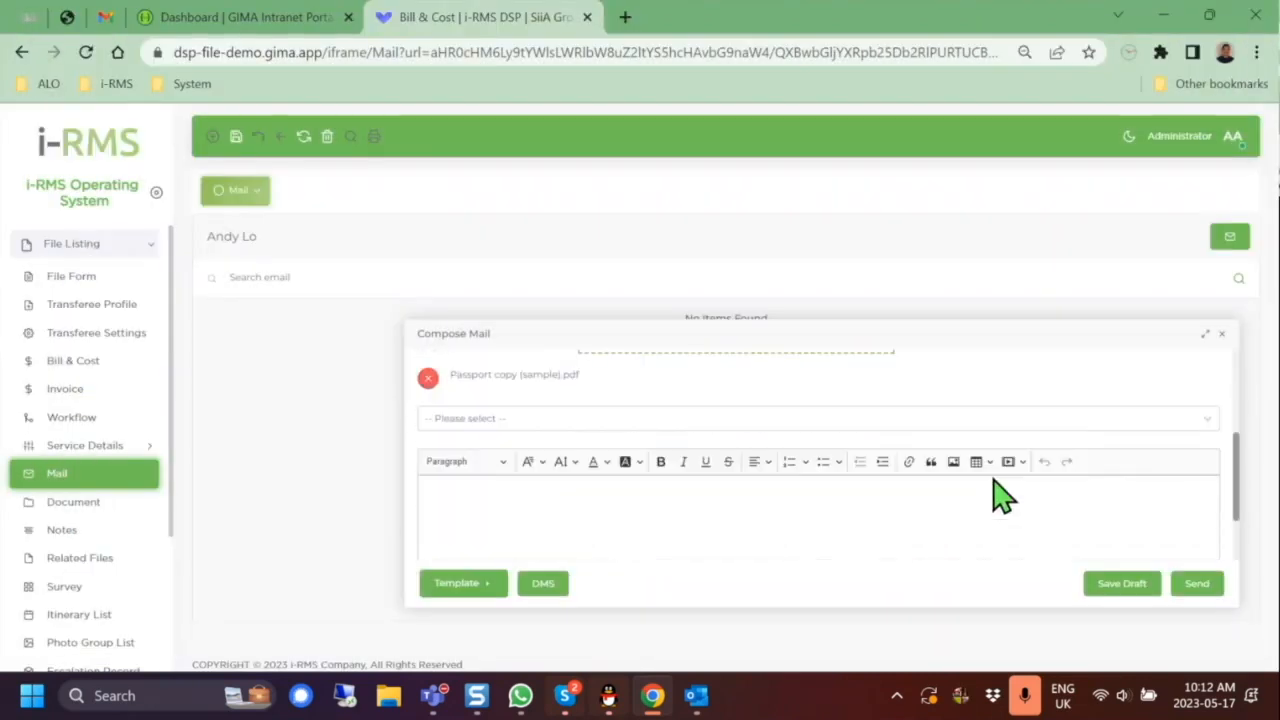
pyautogui.click(478, 586)
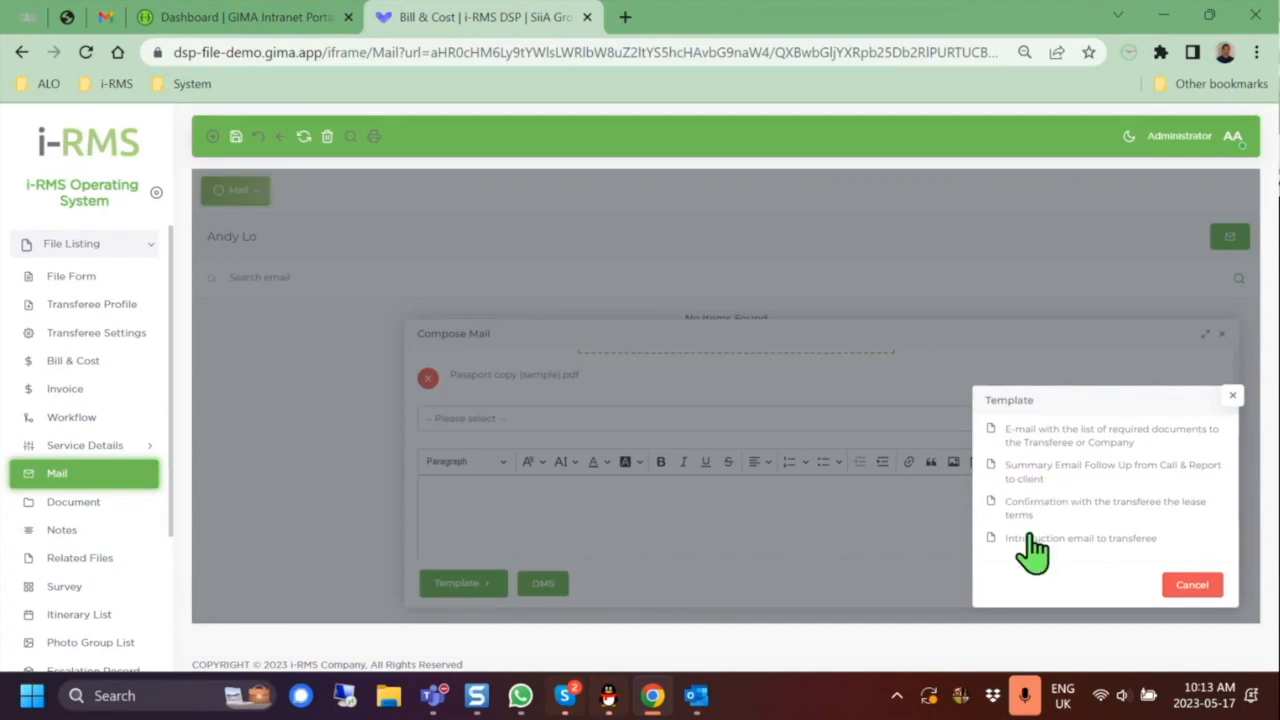
# Step: Merge the Summary Email Follow Up template's subject and content again, checking down to the signature
pyautogui.click(996, 467)
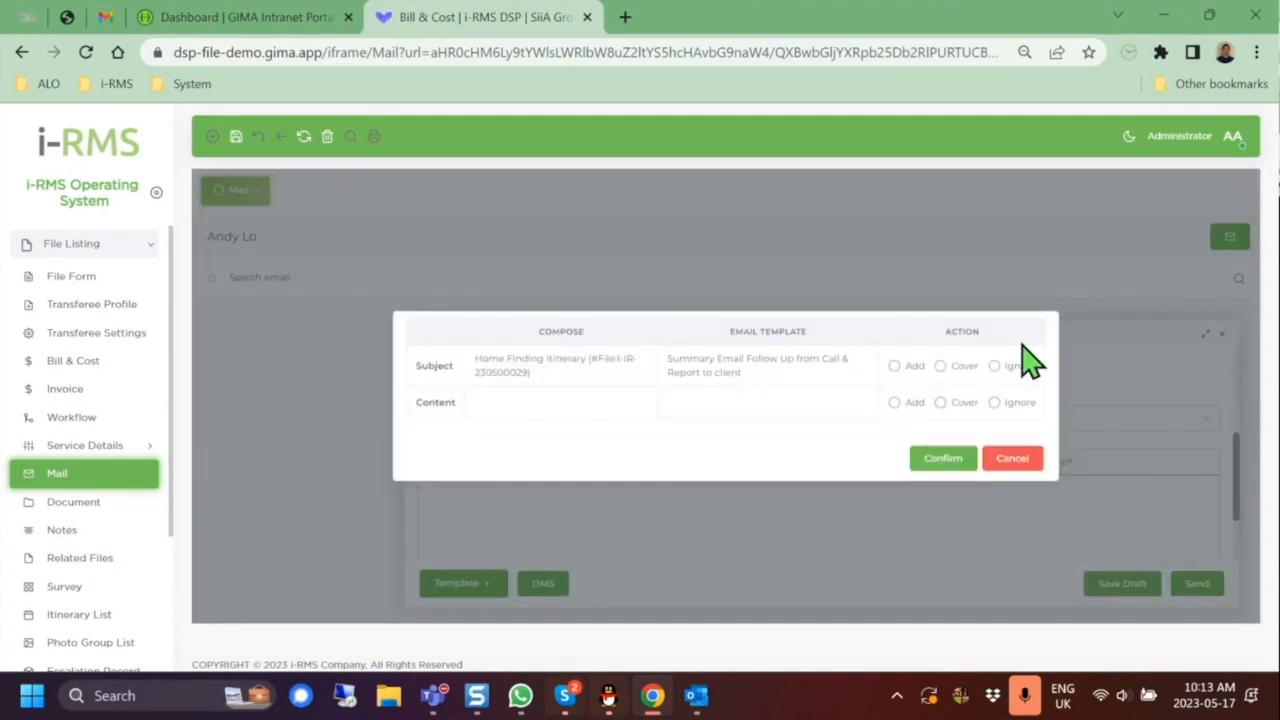
pyautogui.click(894, 366)
pyautogui.click(894, 403)
pyautogui.click(945, 485)
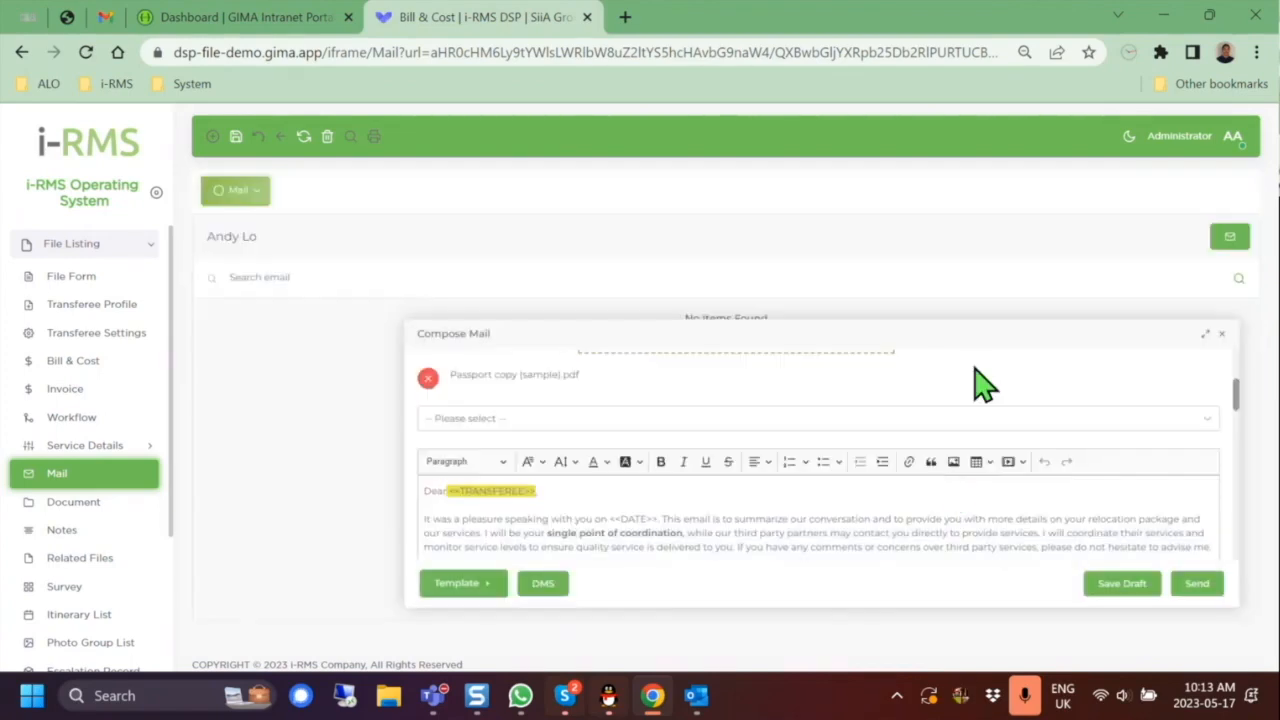
pyautogui.scroll(-10, 794, 483)
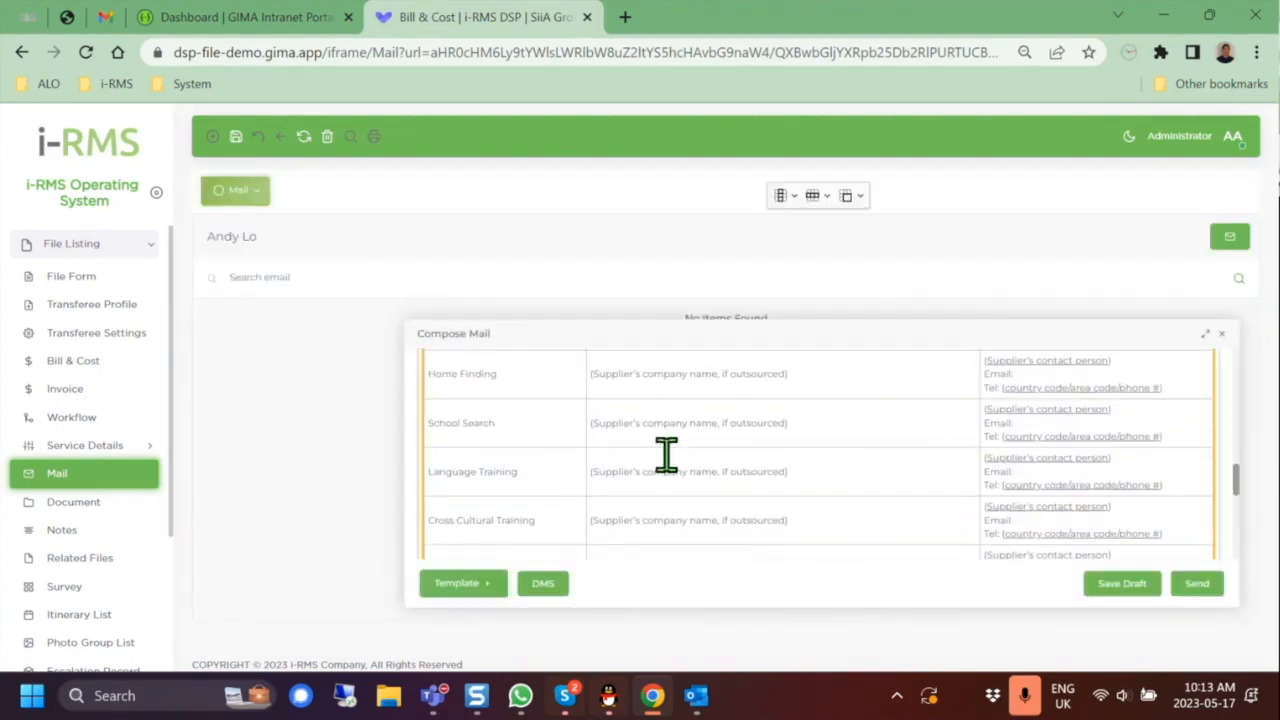
pyautogui.scroll(-3, 720, 460)
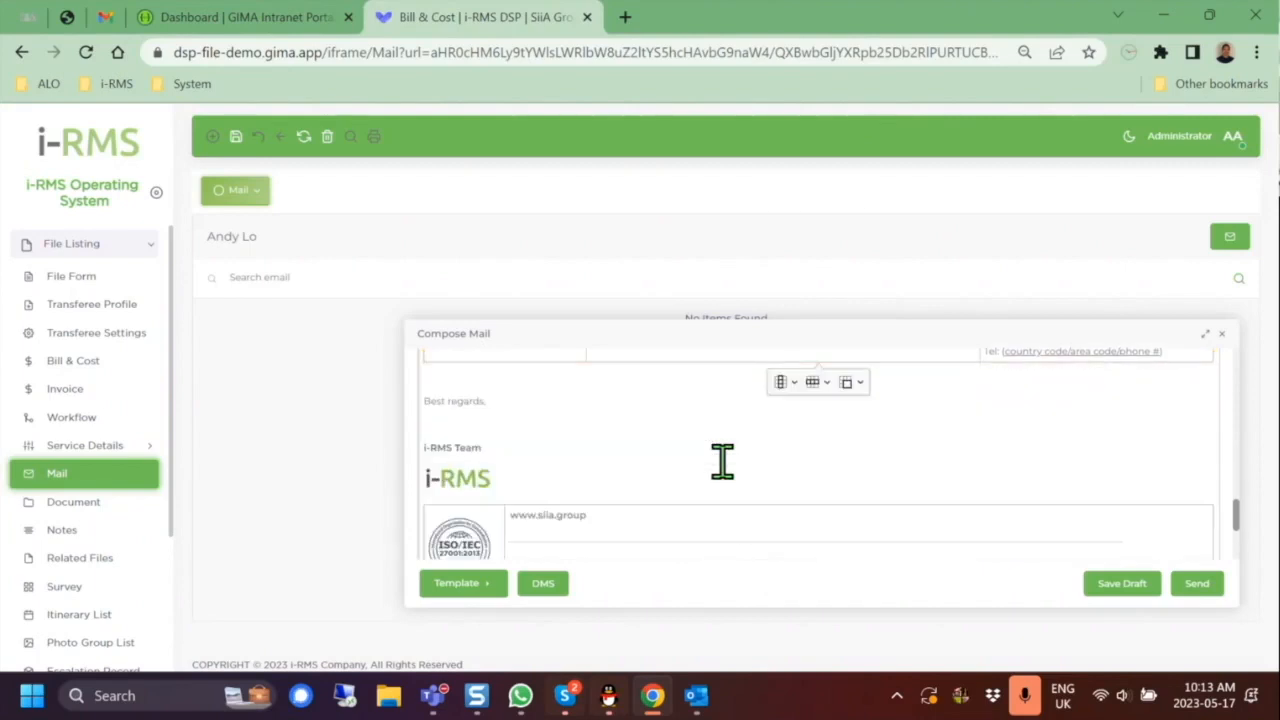
pyautogui.scroll(5, 720, 460)
pyautogui.scroll(-4, 722, 464)
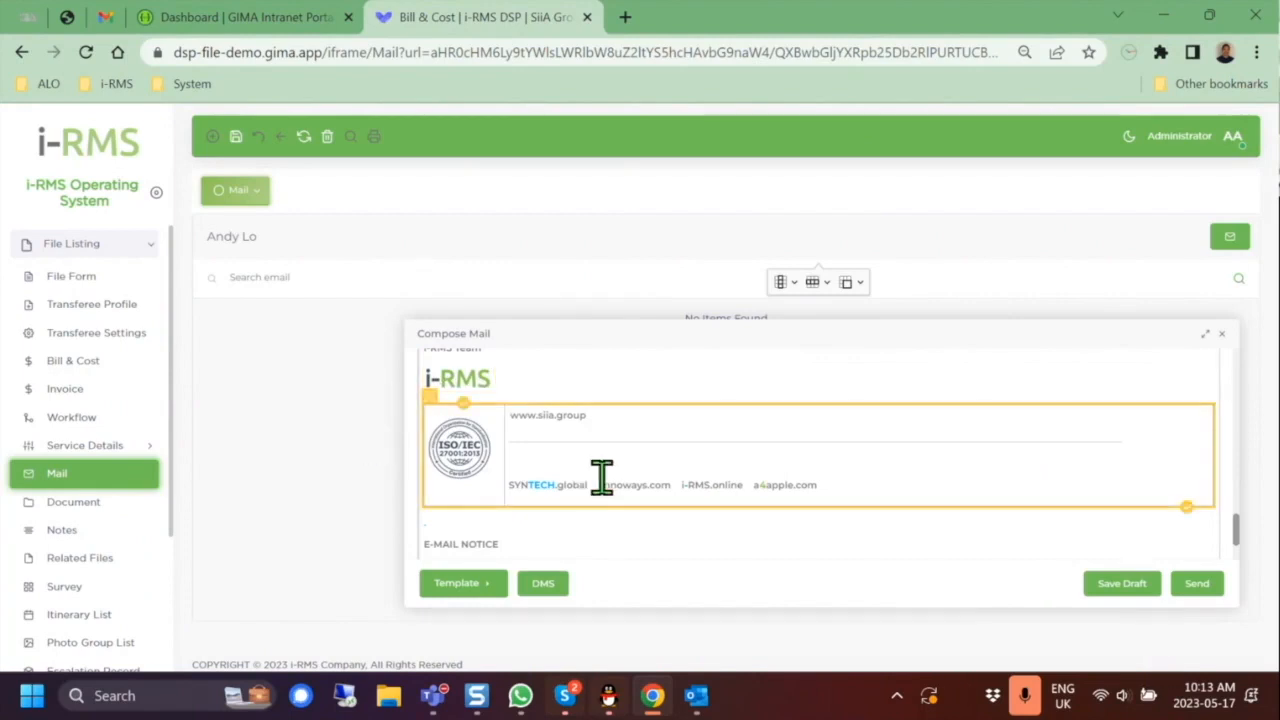
# Step: Send the passport email to both confirmed recipients and dismiss the sending notice
pyautogui.click(1199, 585)
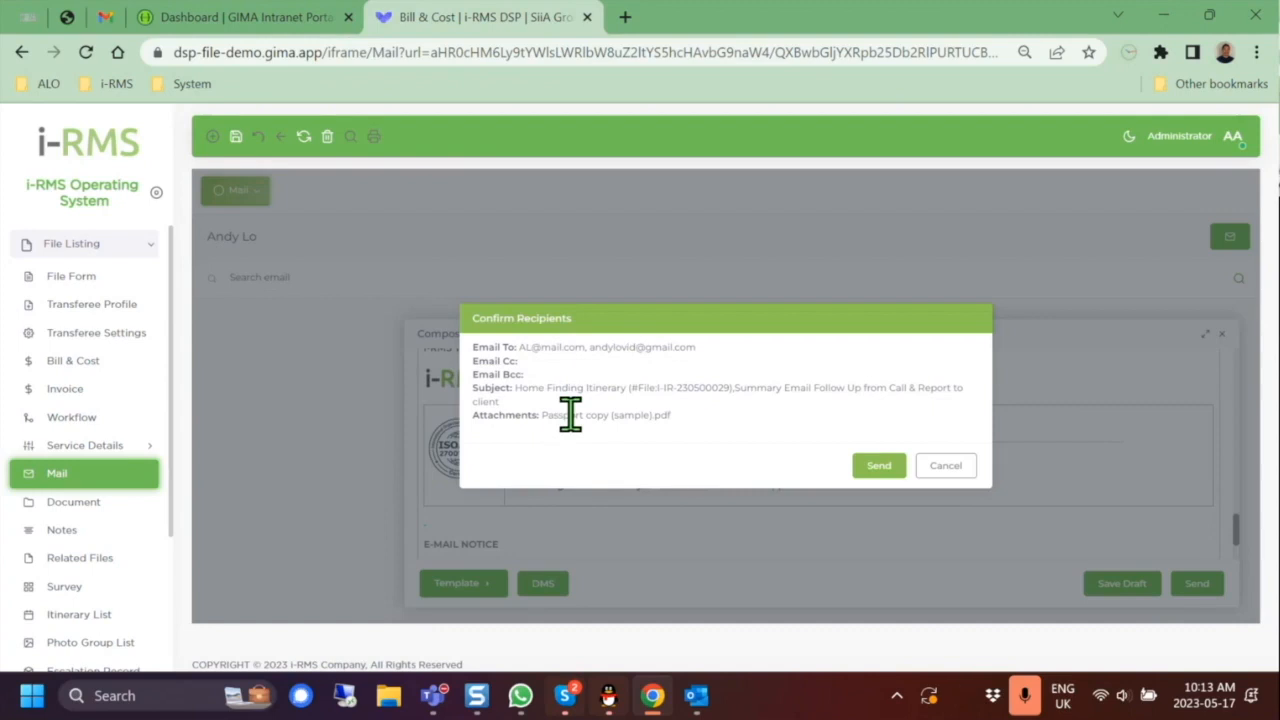
pyautogui.click(876, 466)
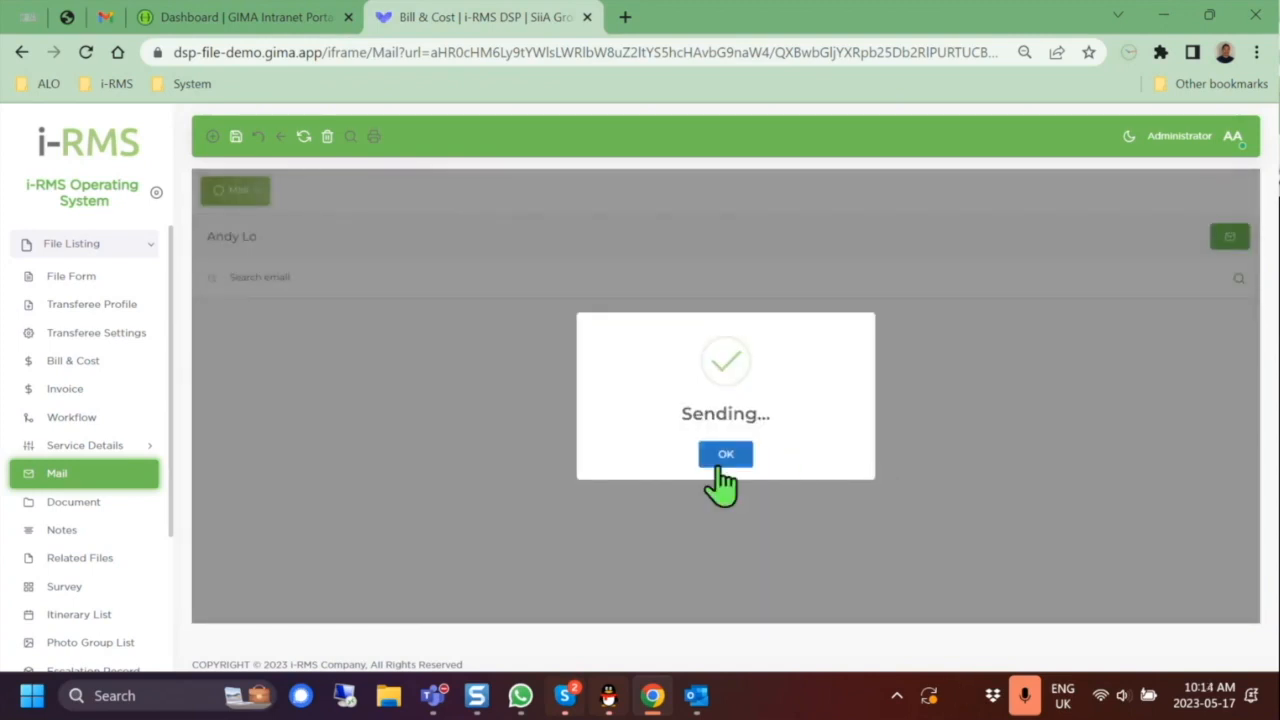
pyautogui.click(722, 460)
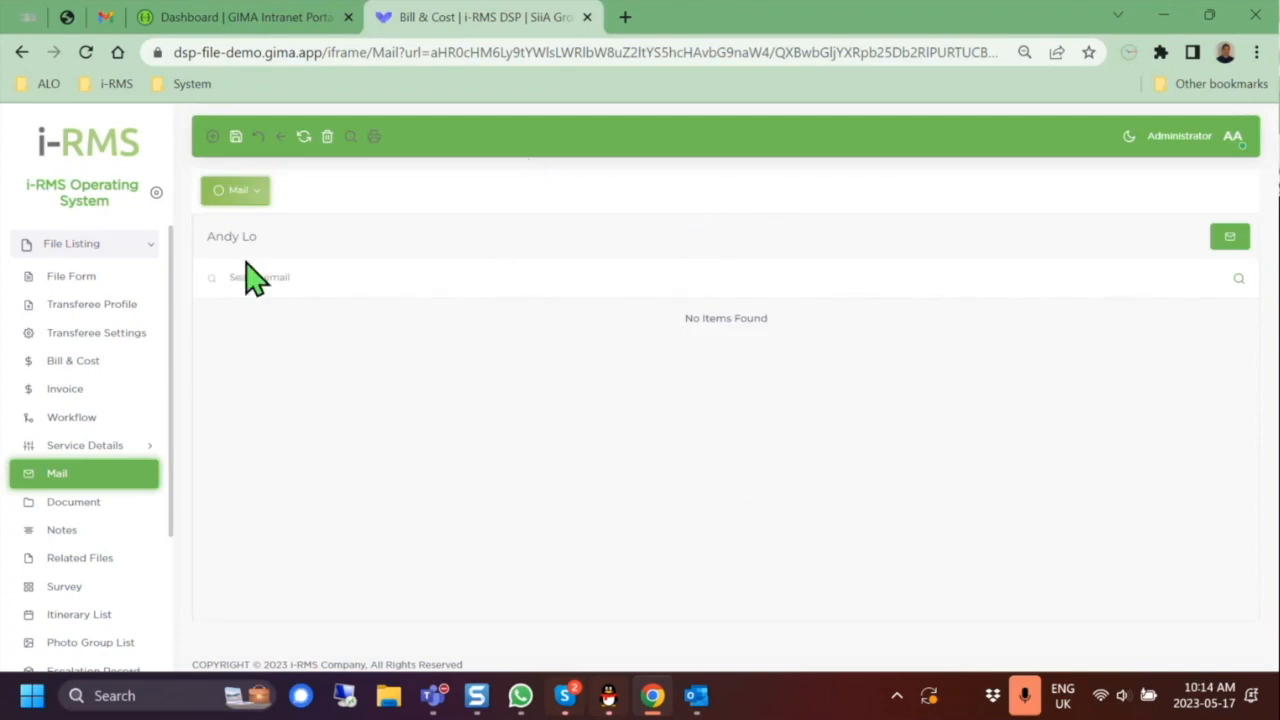
# Step: Review the Inbox, queued Outbox and sent mail folders, then open the file's Document page
pyautogui.click(258, 192)
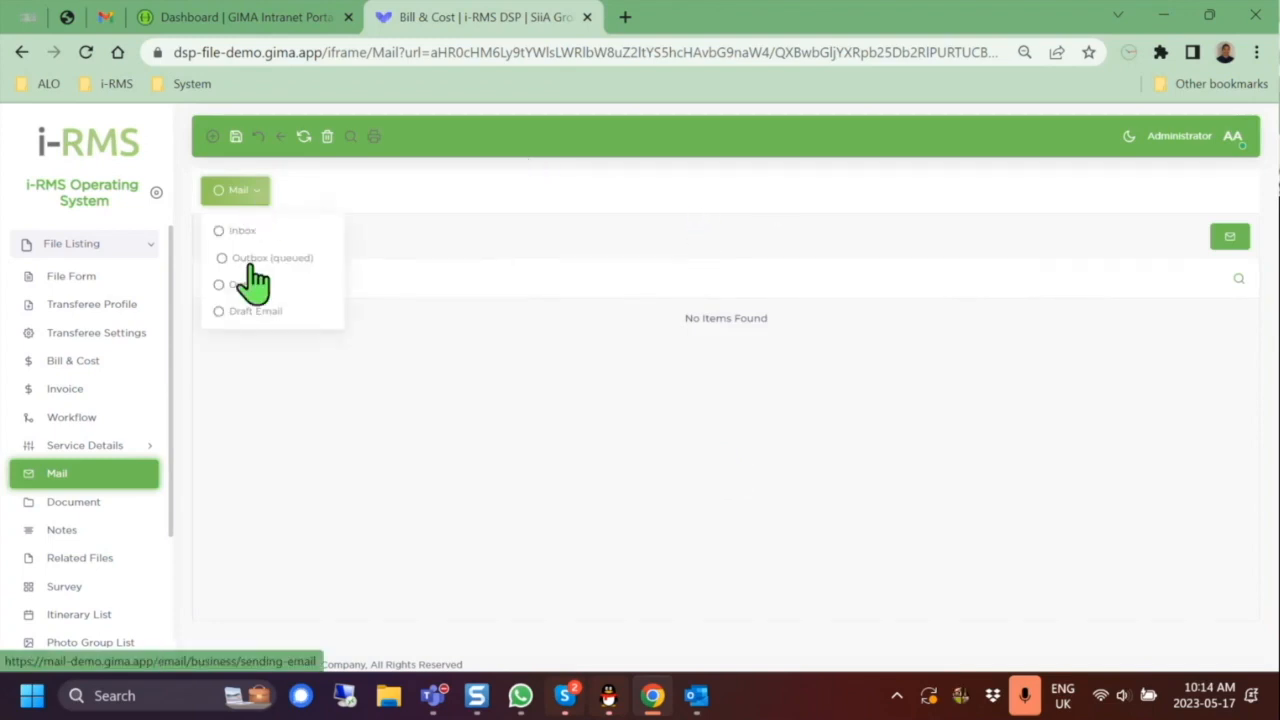
pyautogui.click(256, 230)
pyautogui.click(252, 192)
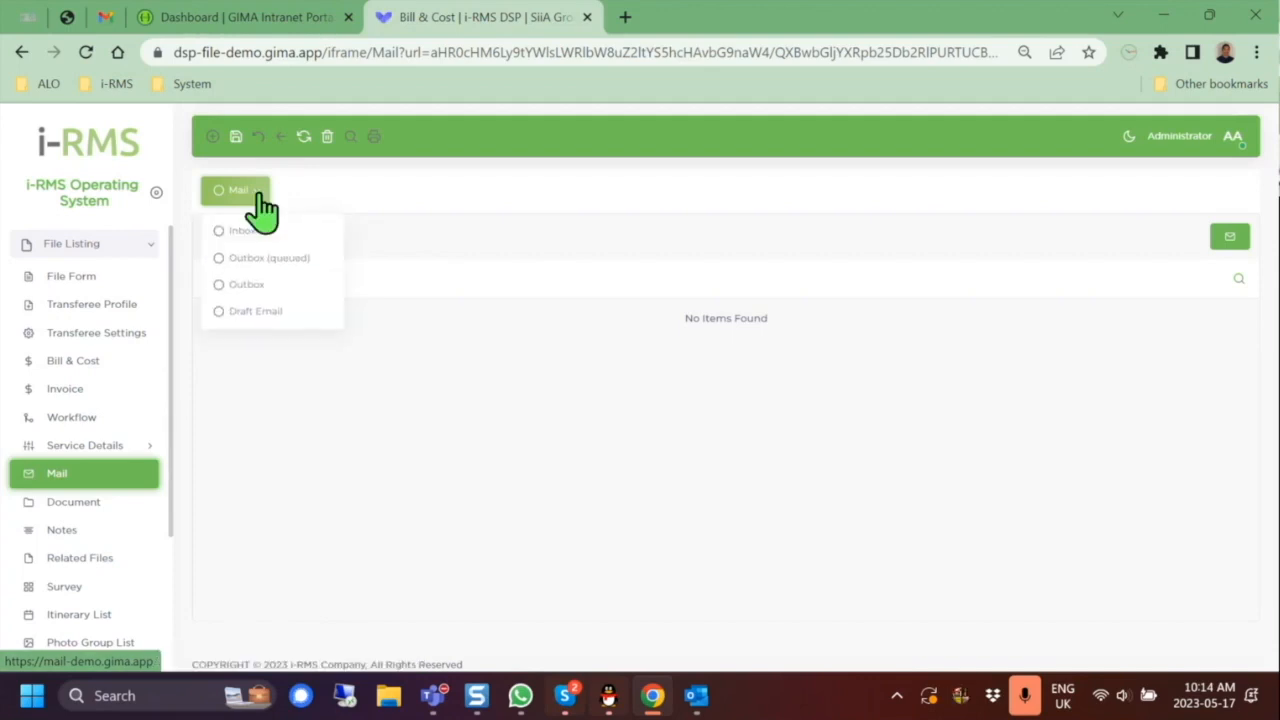
pyautogui.click(296, 262)
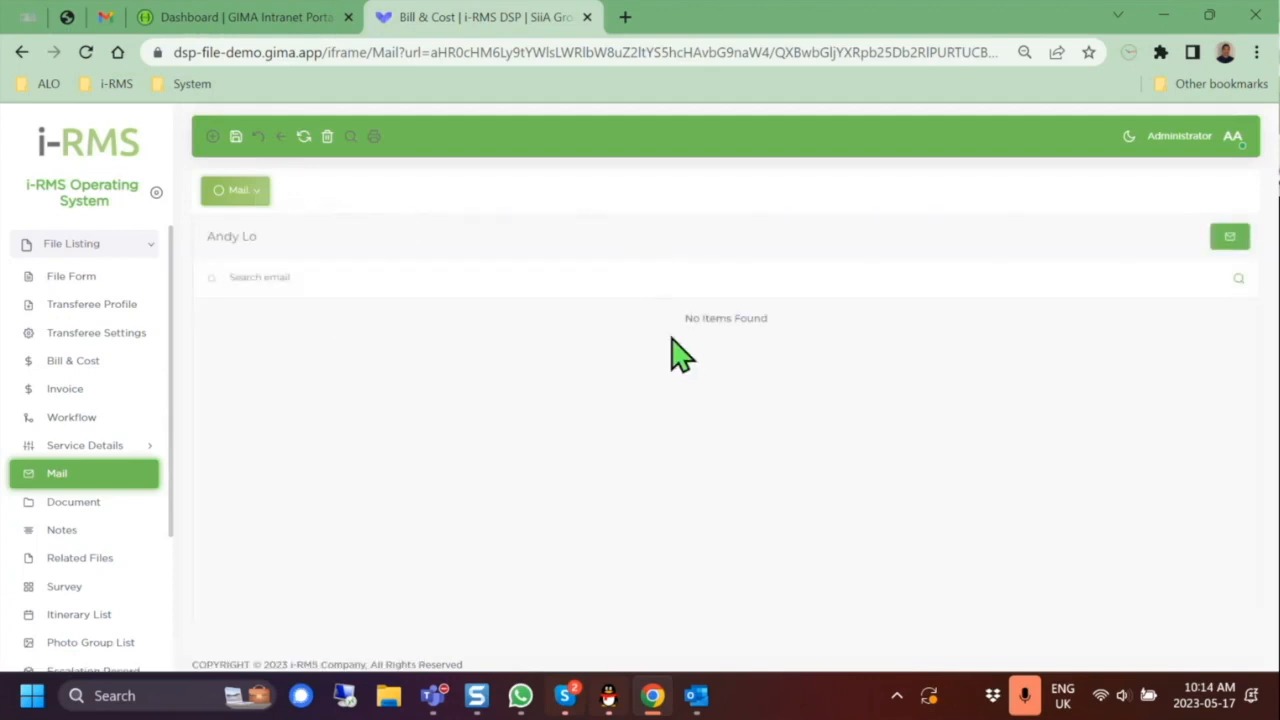
pyautogui.click(260, 193)
pyautogui.moveTo(256, 193)
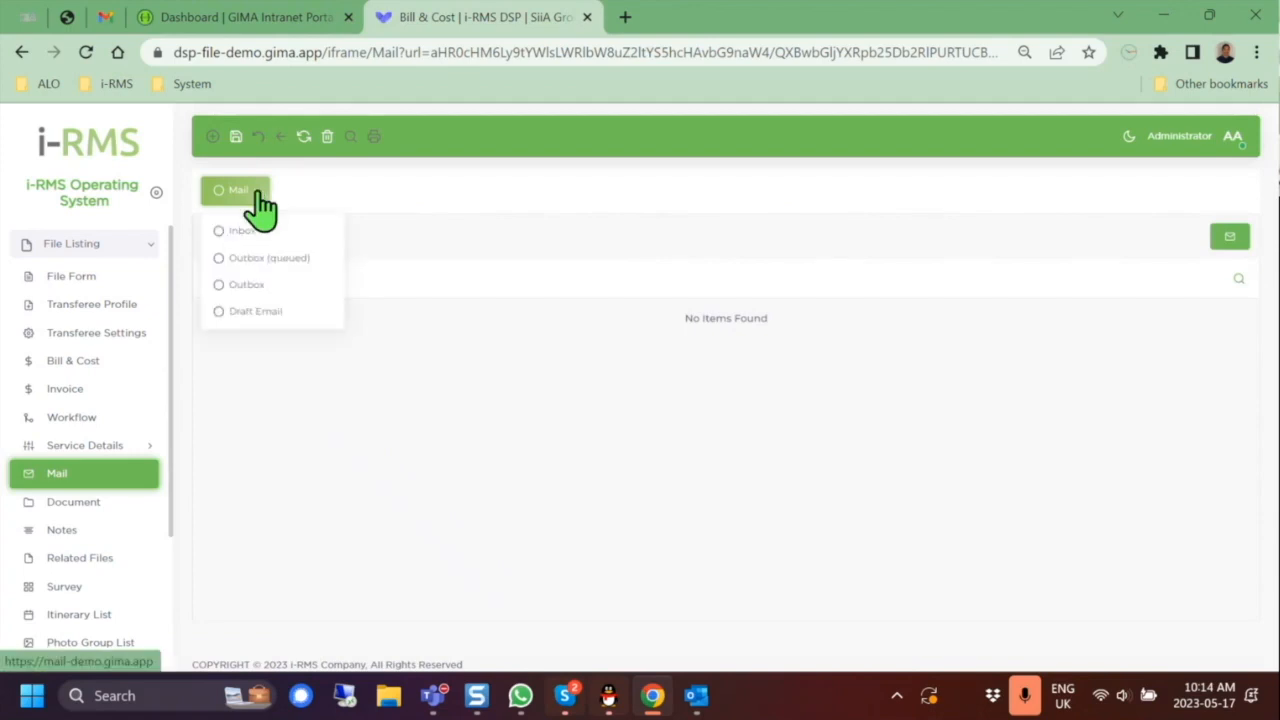
pyautogui.click(260, 262)
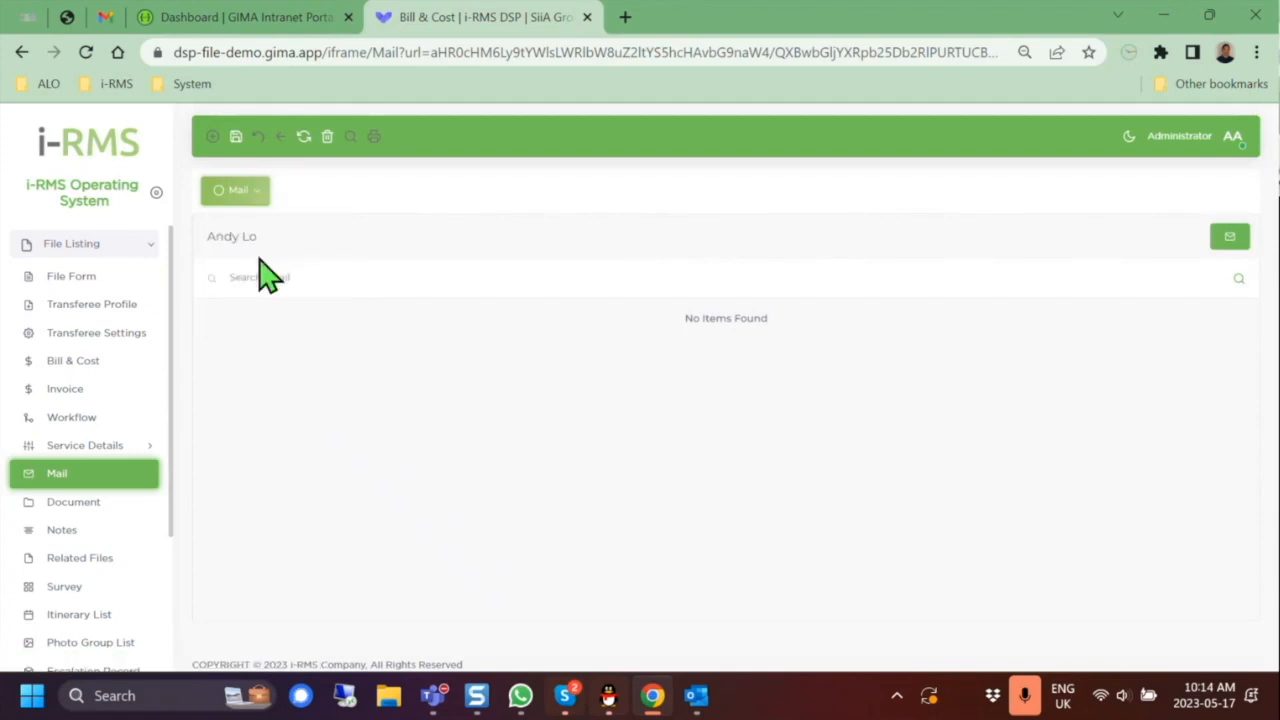
pyautogui.moveTo(262, 200)
pyautogui.click(250, 290)
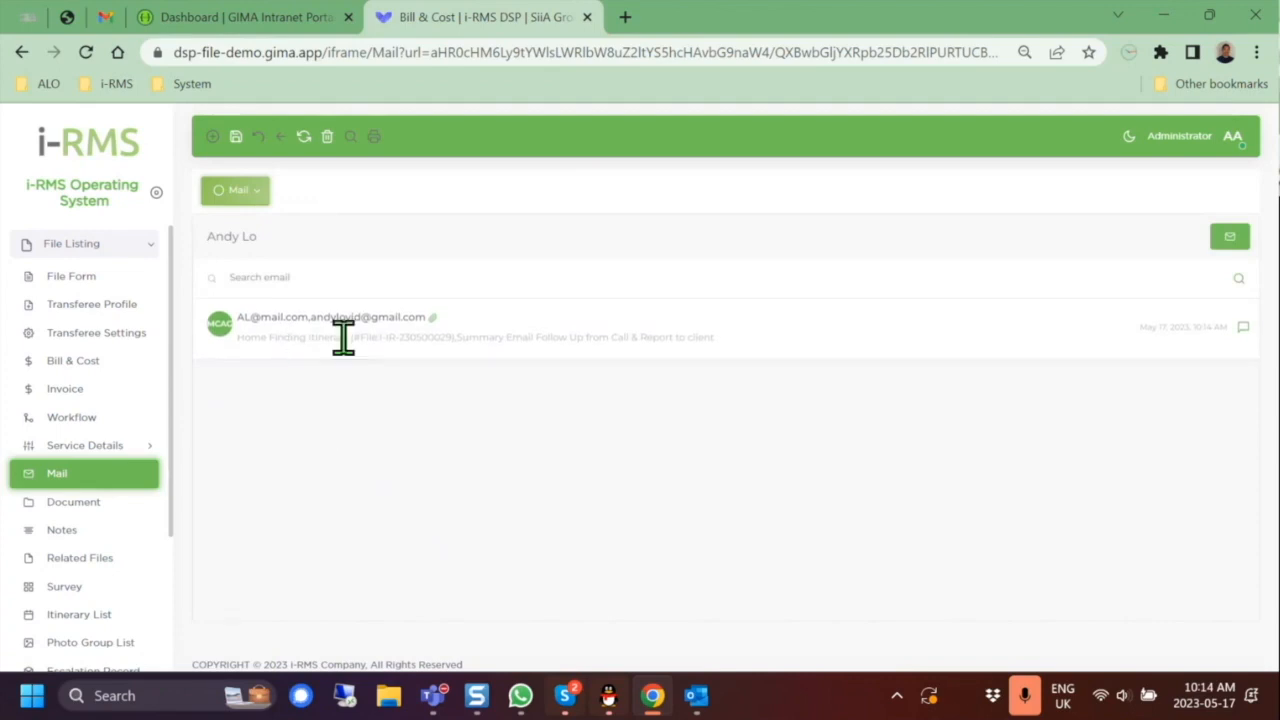
pyautogui.moveTo(258, 195)
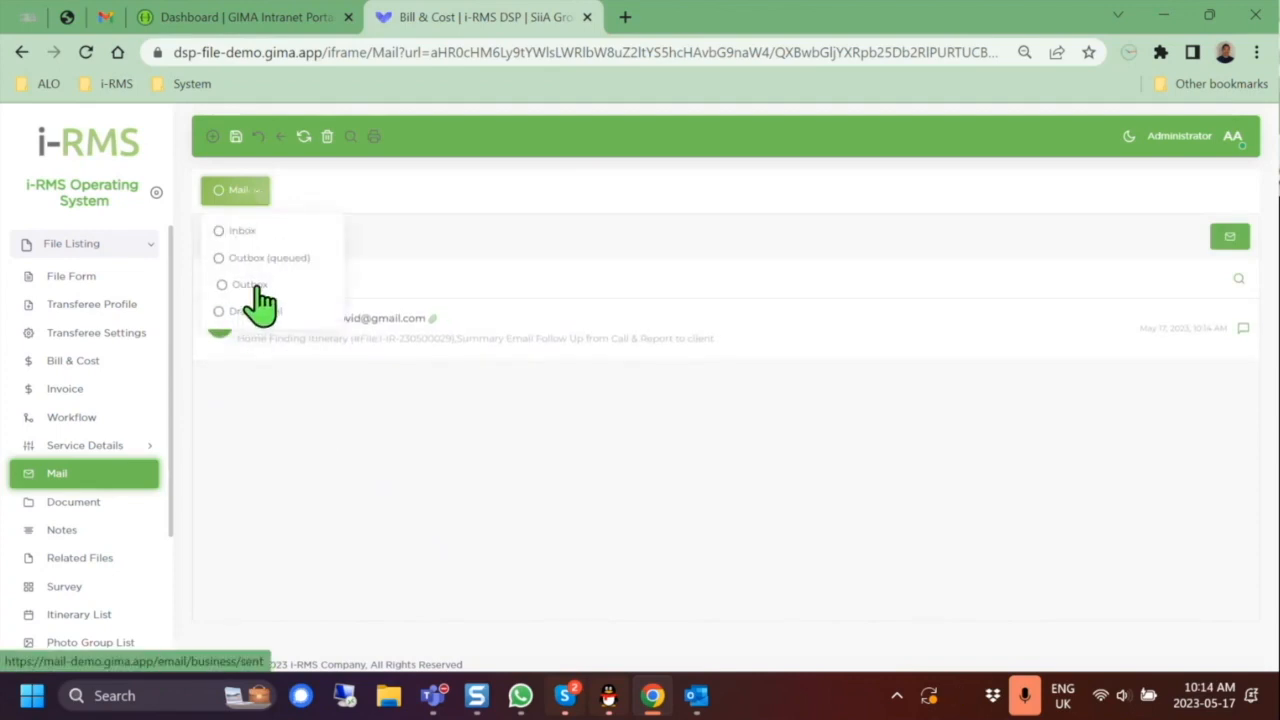
pyautogui.click(88, 512)
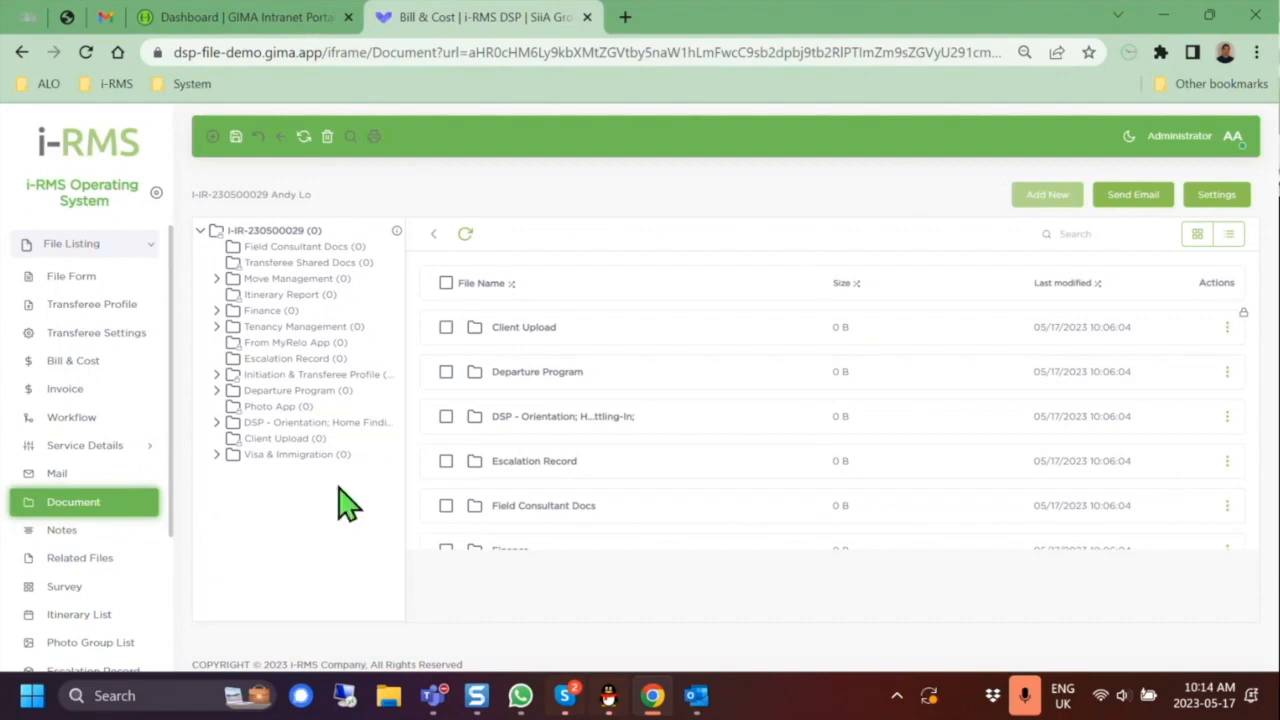
# Step: Start a file upload into Visa & Immigration > Application Submitted, choosing Passport copy (sample)
pyautogui.click(217, 455)
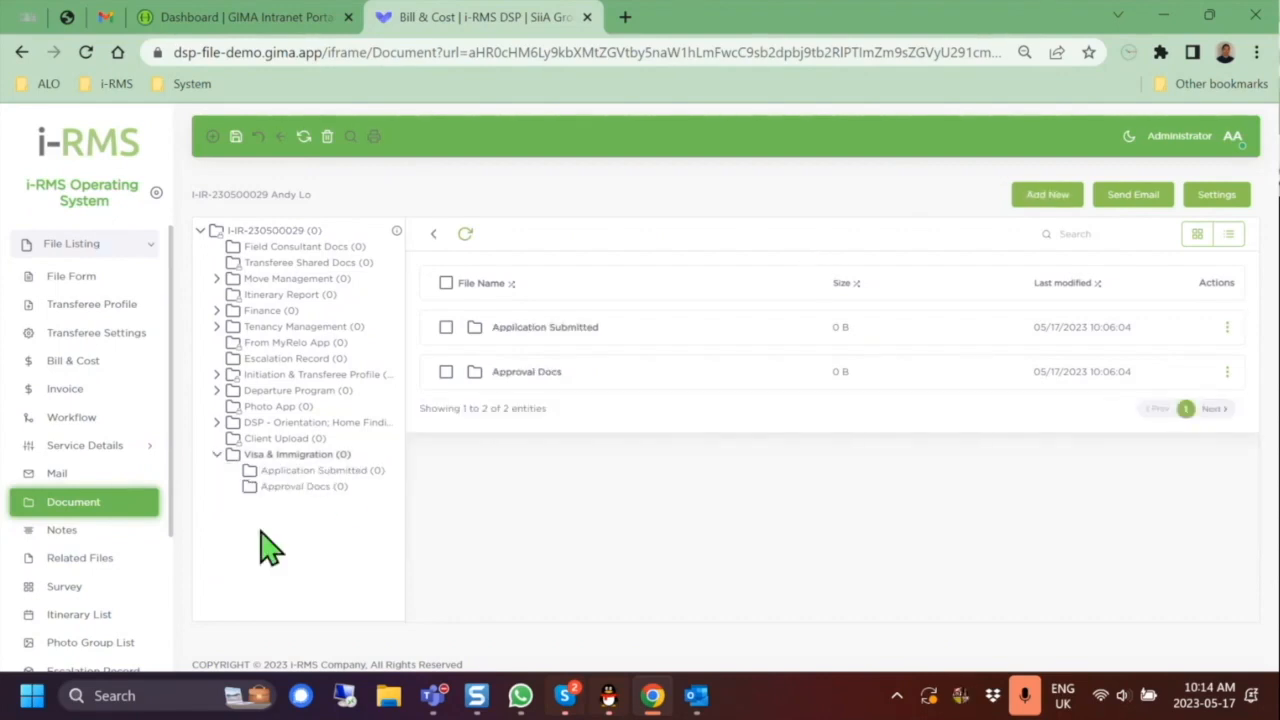
pyautogui.click(318, 471)
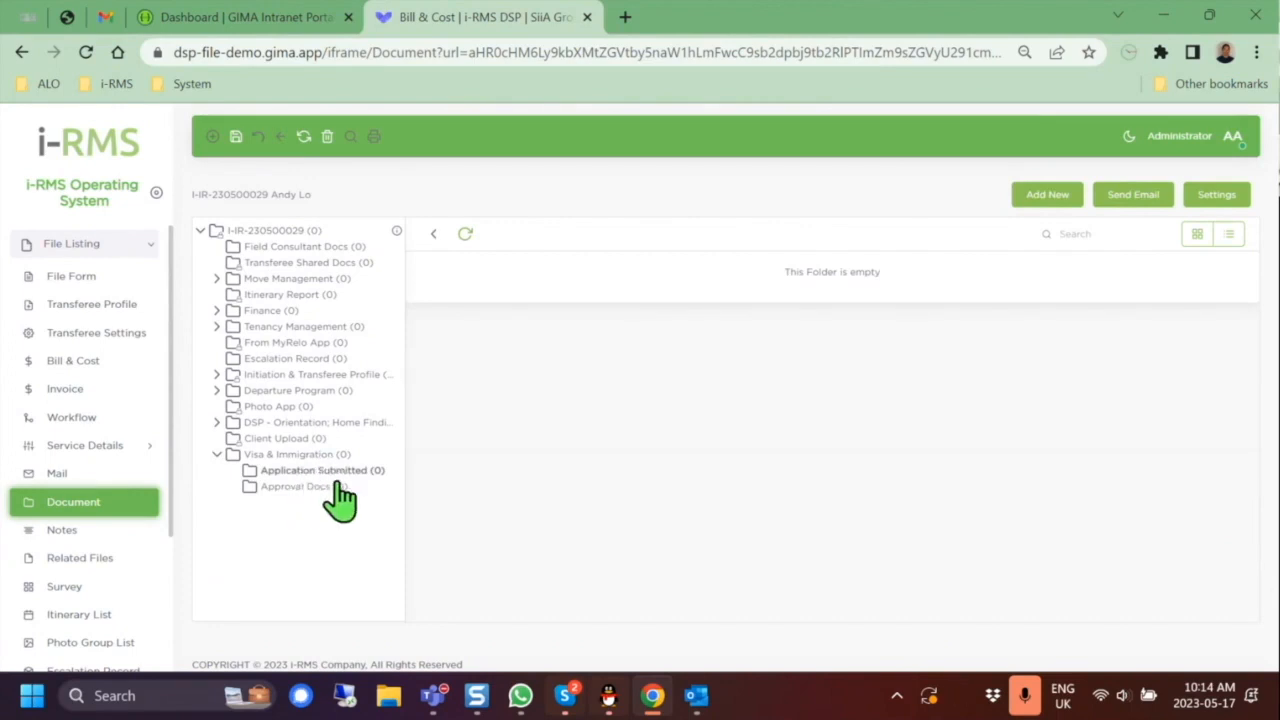
pyautogui.click(1052, 196)
pyautogui.click(1064, 258)
pyautogui.click(768, 410)
pyautogui.click(318, 166)
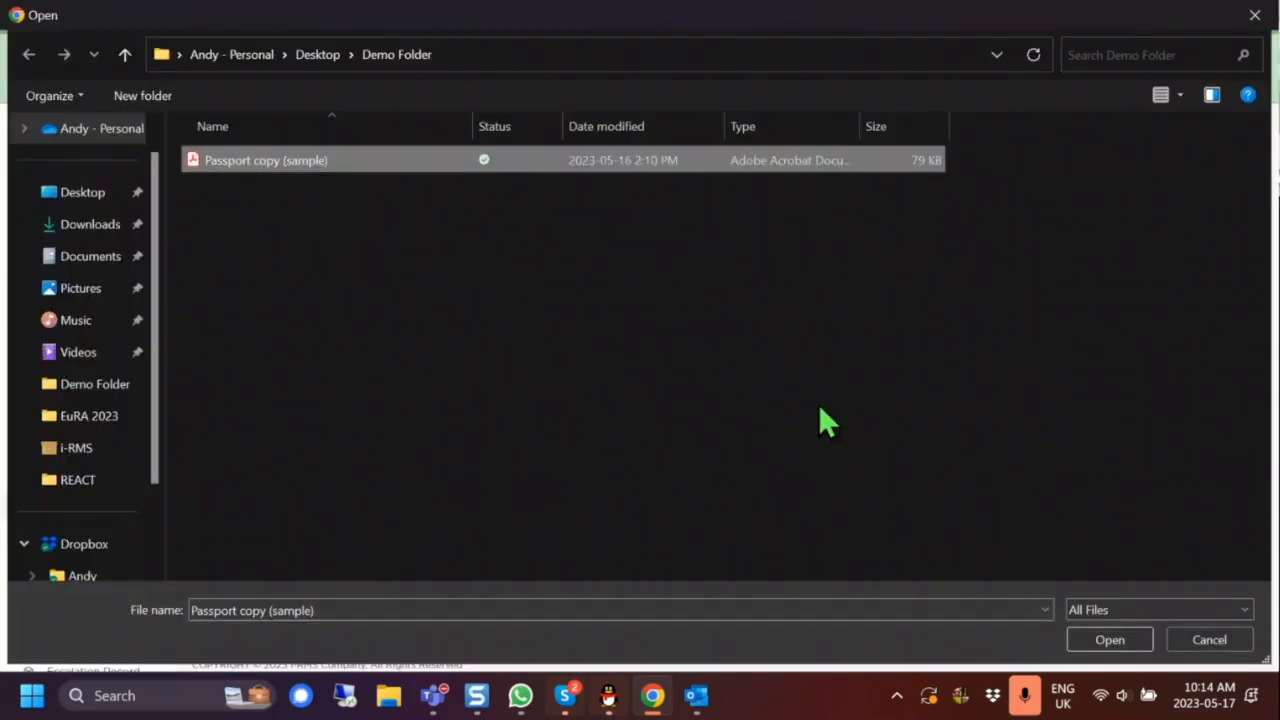
# Step: Upload Passport copy (sample).pdf (78.88 KB) into the Application Submitted folder and select it
pyautogui.click(1112, 643)
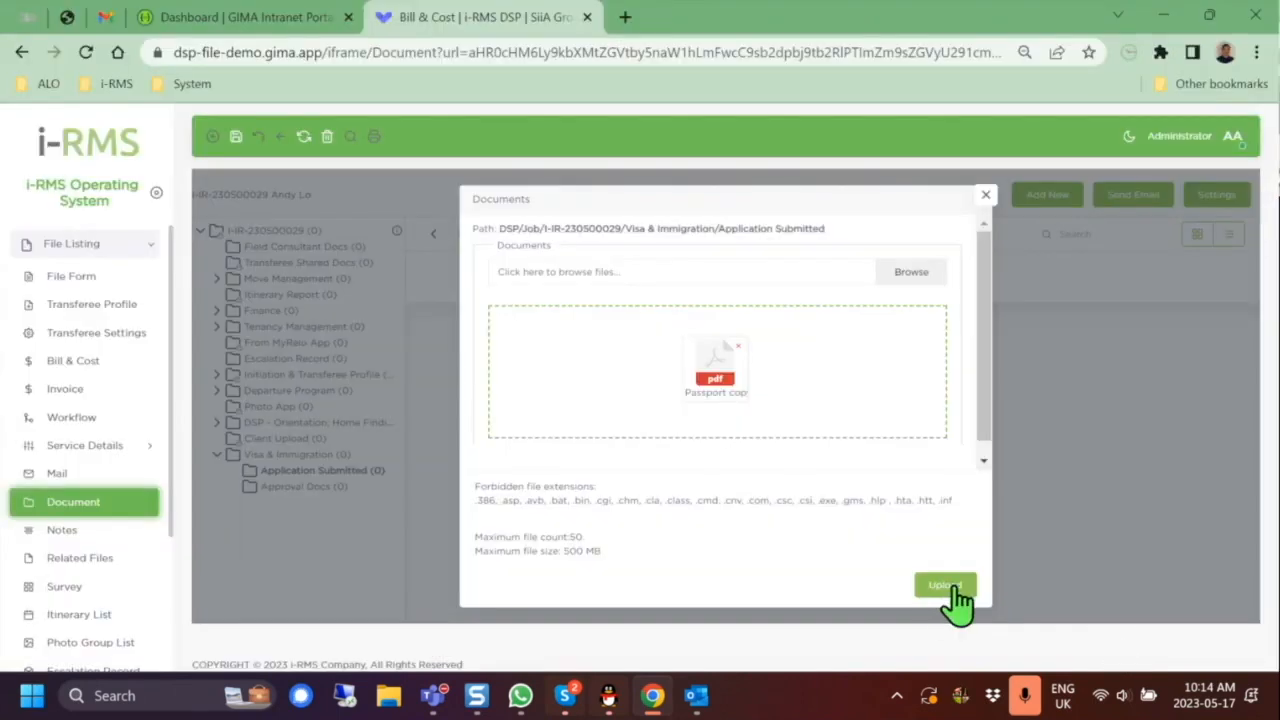
pyautogui.click(950, 588)
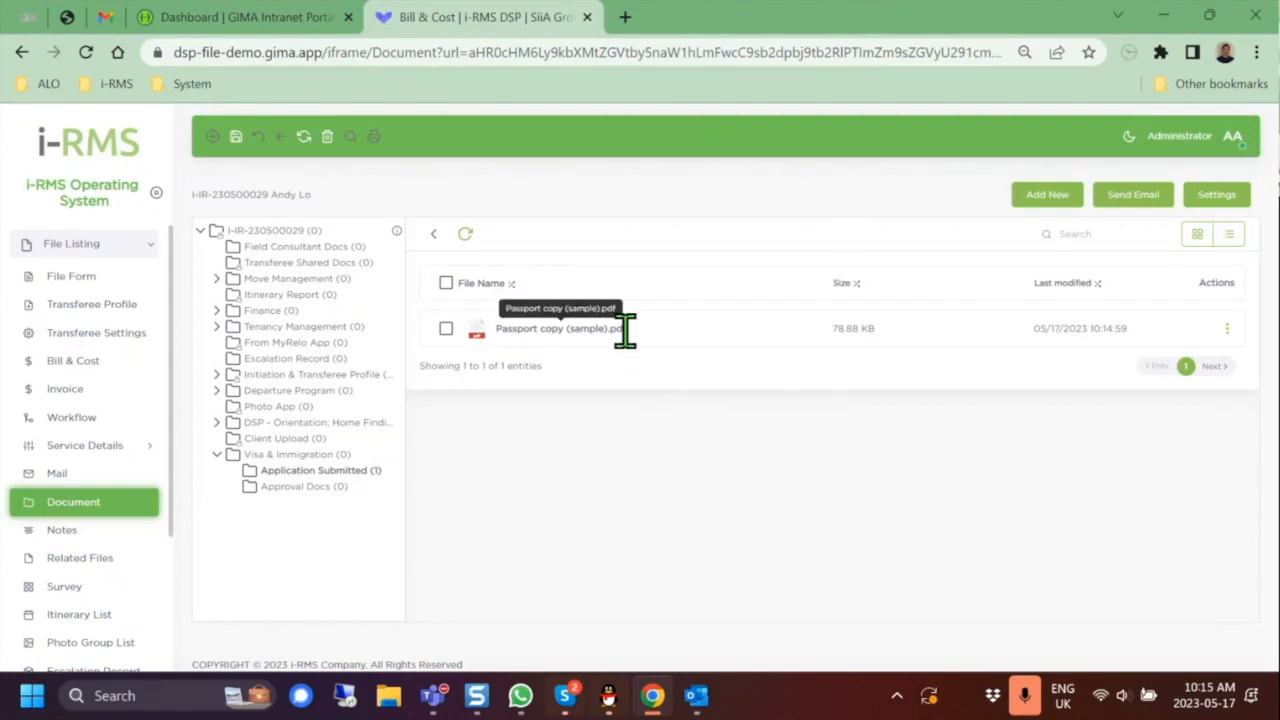
pyautogui.click(446, 329)
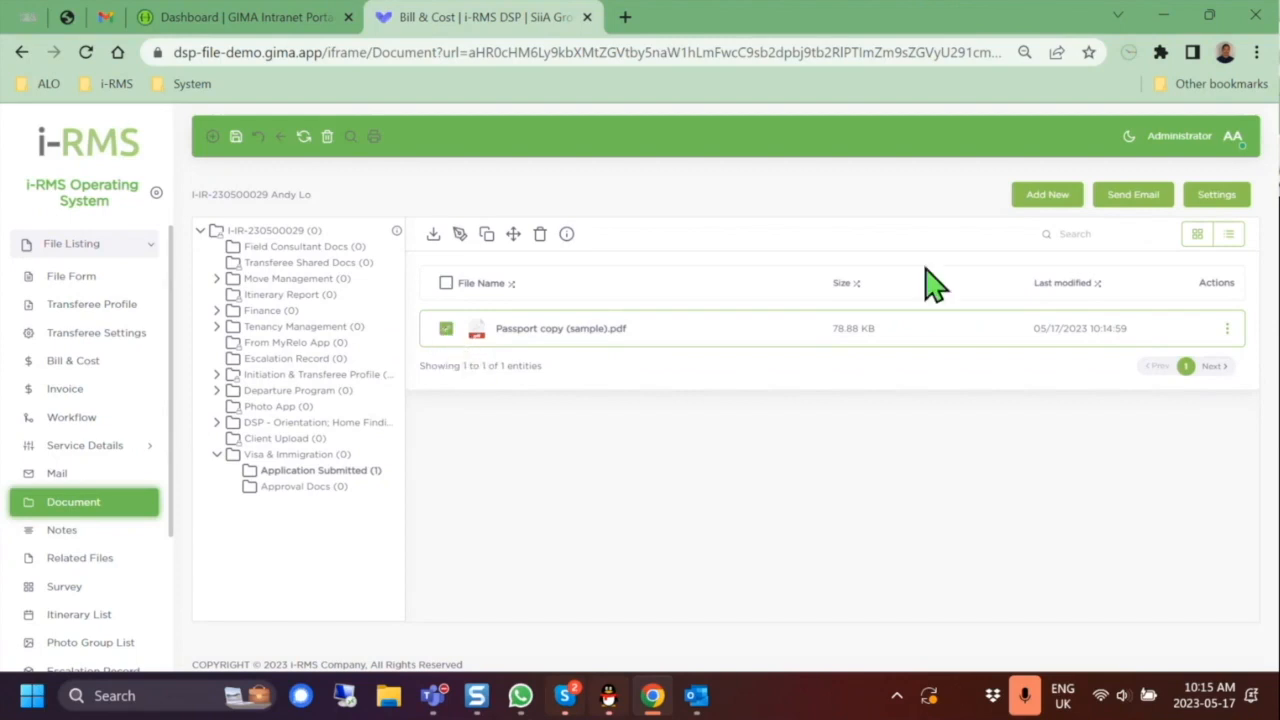
pyautogui.click(1150, 200)
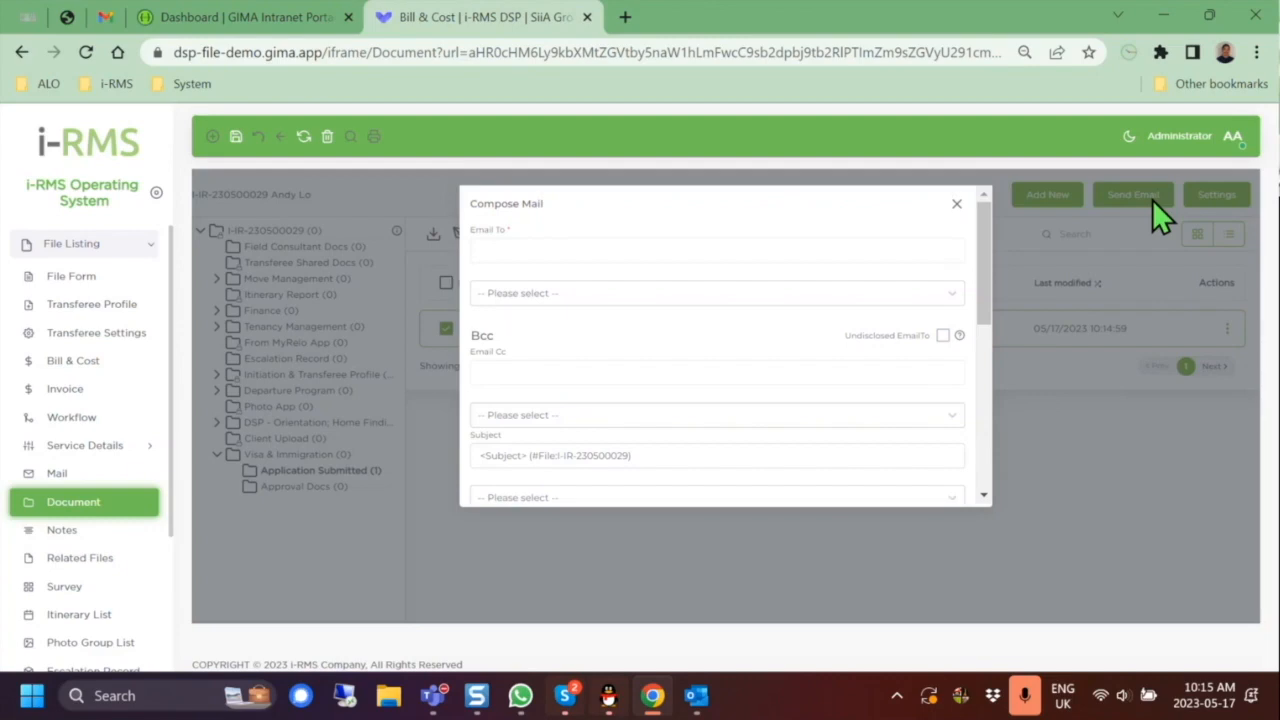
pyautogui.click(578, 256)
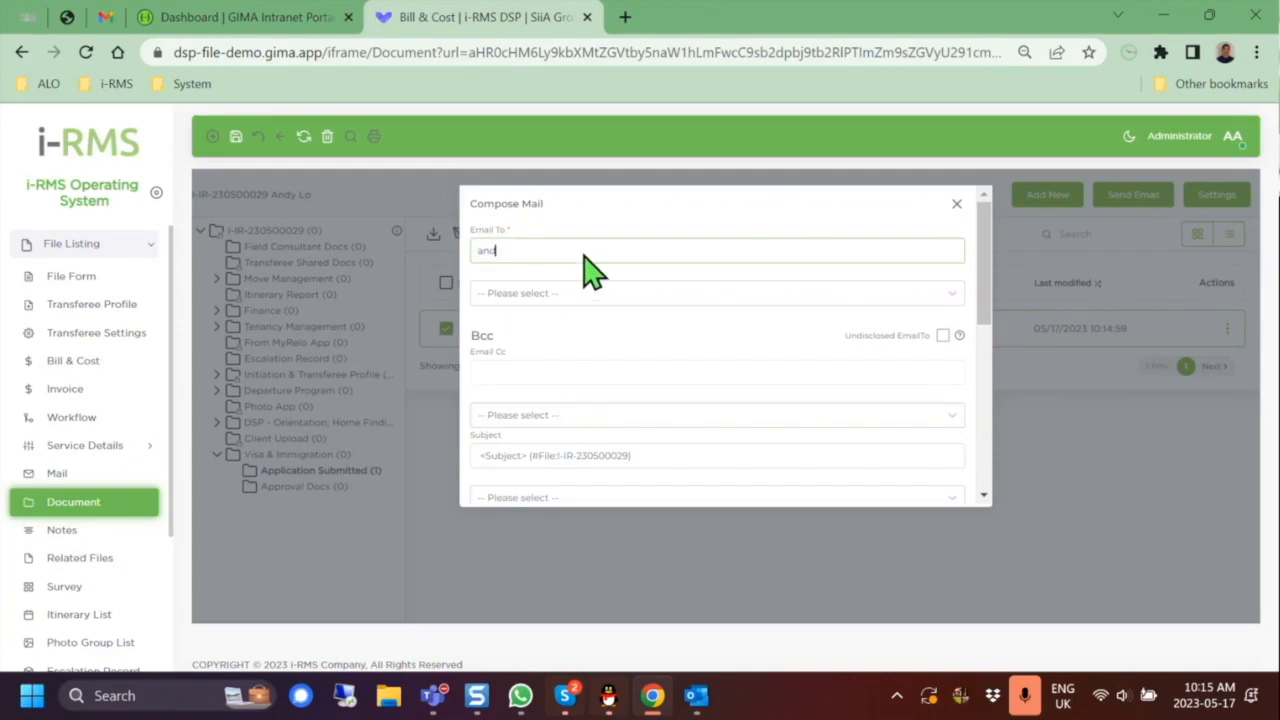
pyautogui.scroll(-3, 585, 257)
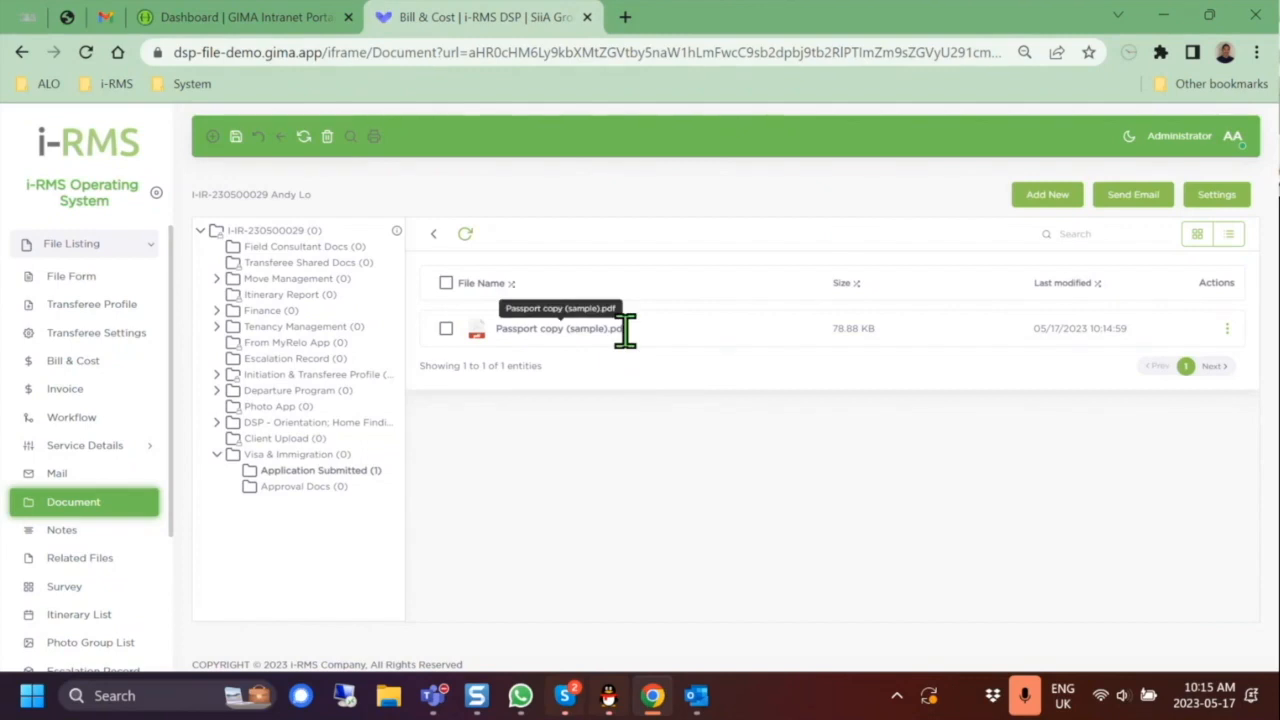
pyautogui.click(446, 330)
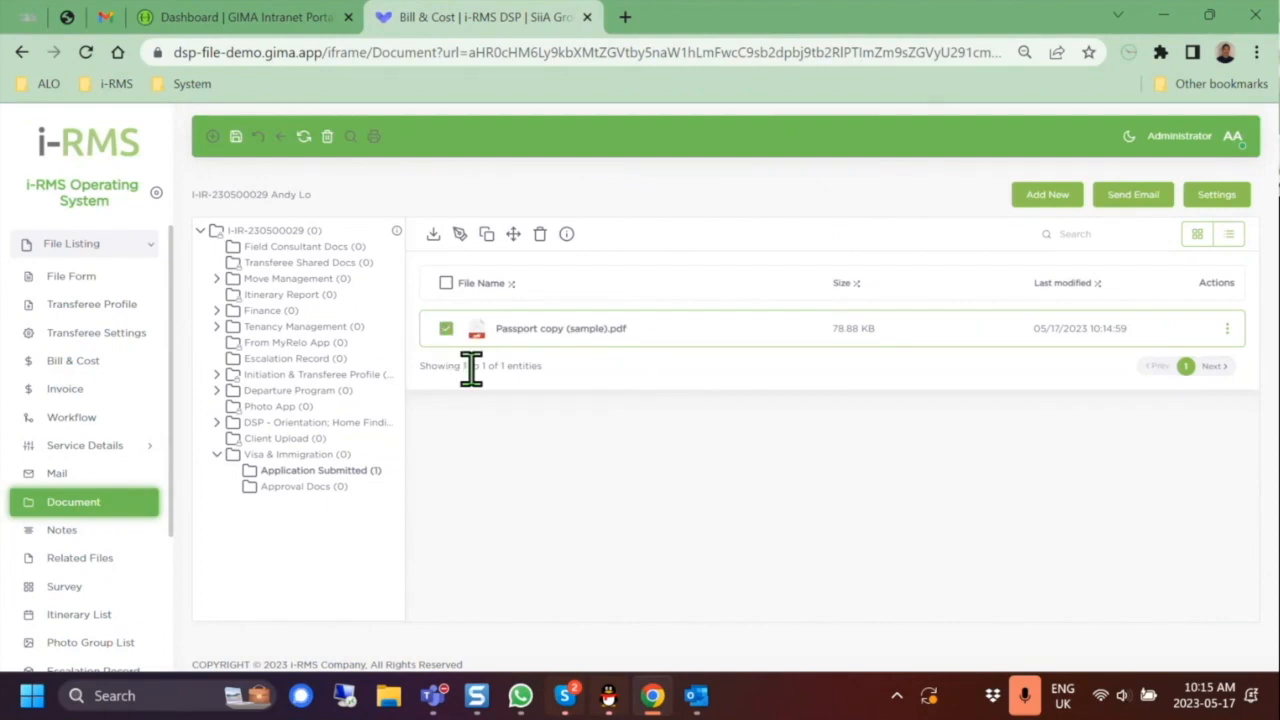
pyautogui.click(1140, 198)
pyautogui.scroll(-2, 730, 420)
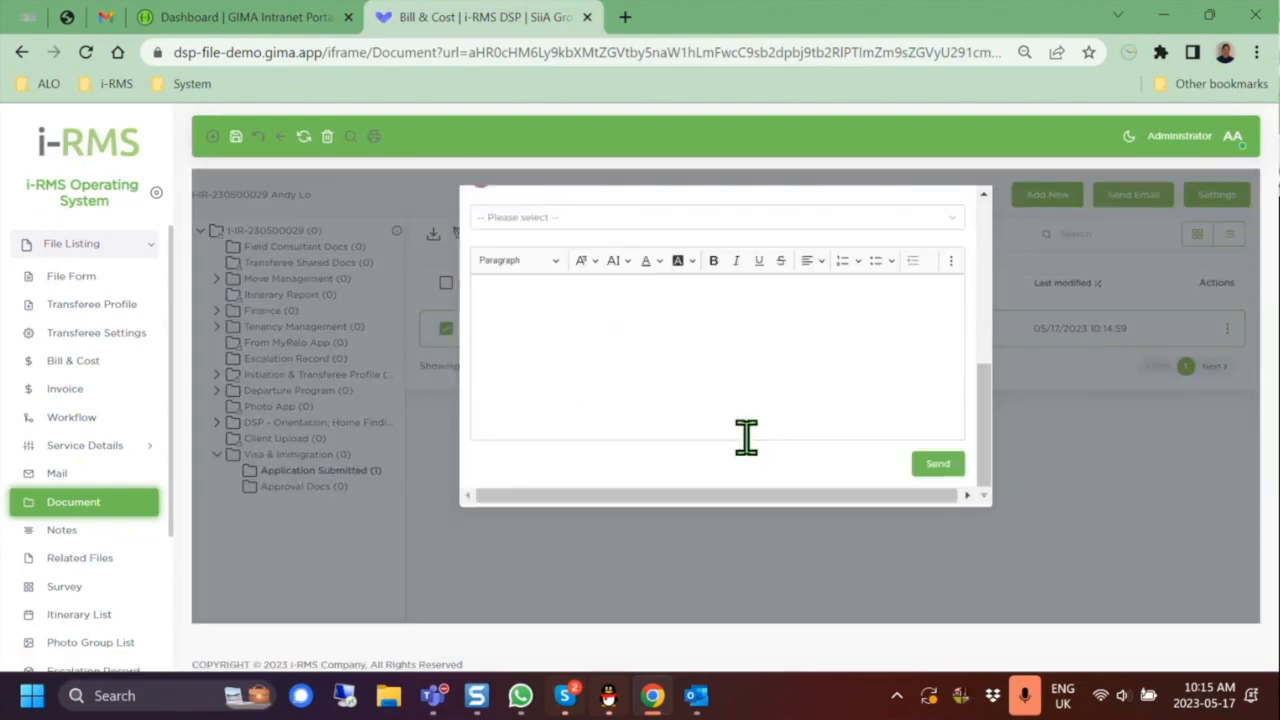
pyautogui.click(1104, 504)
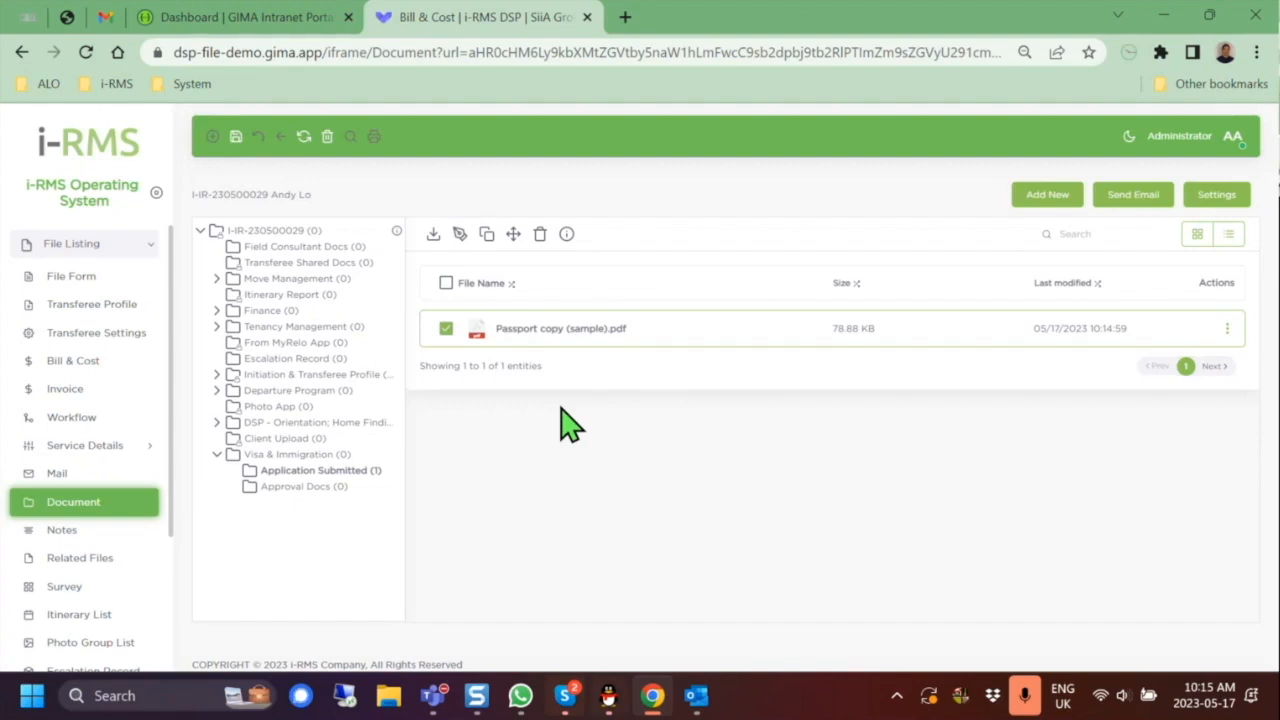
# Step: Preview the uploaded Passport copy (sample).pdf, scroll through its contents, and close the viewer
pyautogui.click(560, 330)
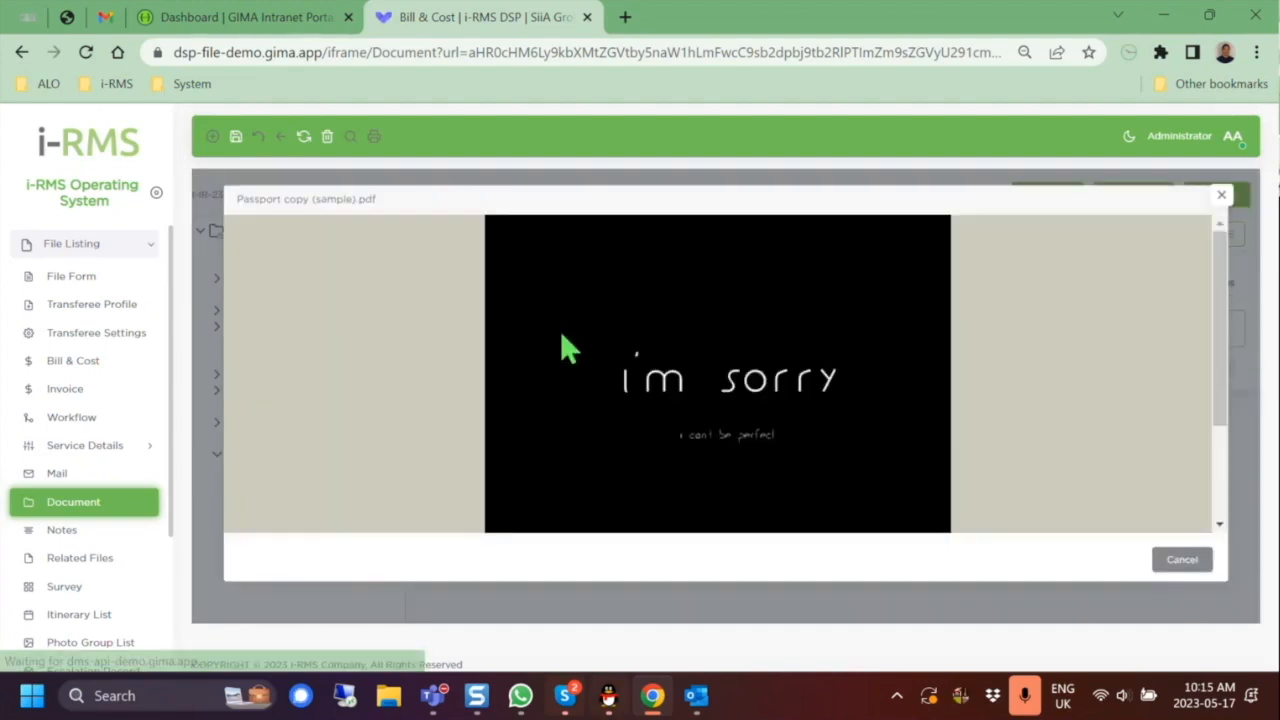
pyautogui.click(1220, 198)
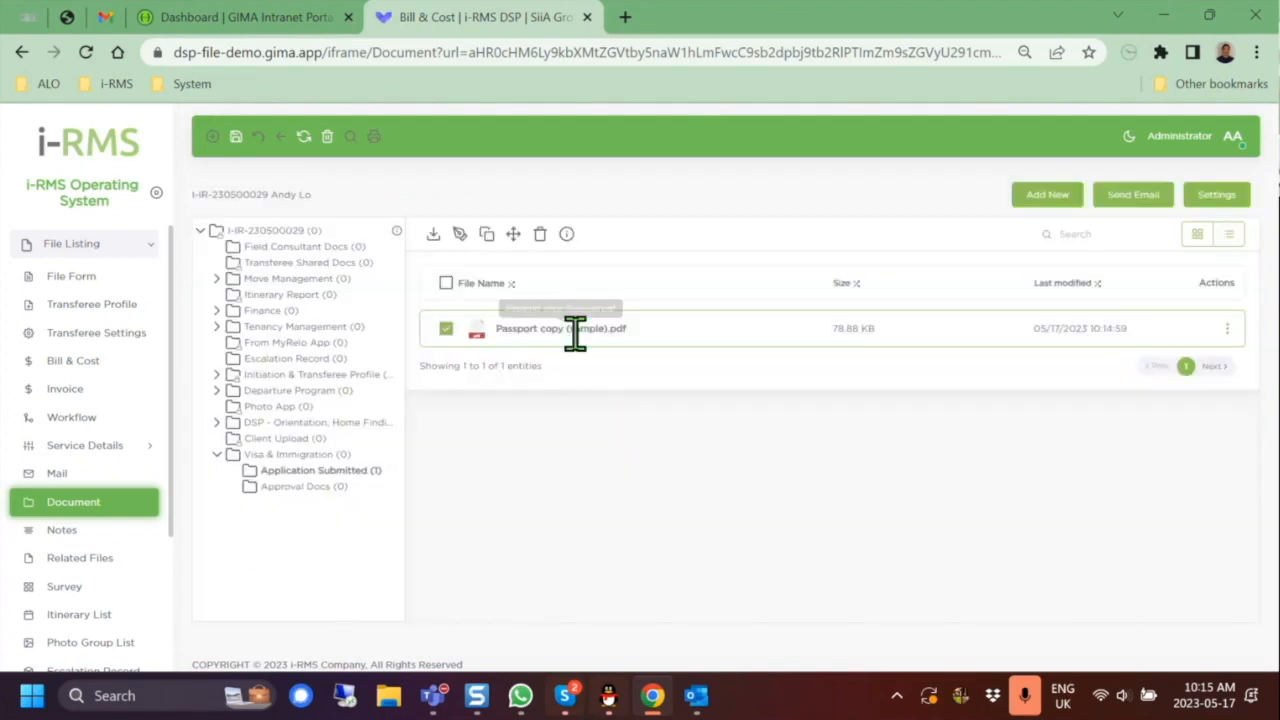
pyautogui.click(578, 342)
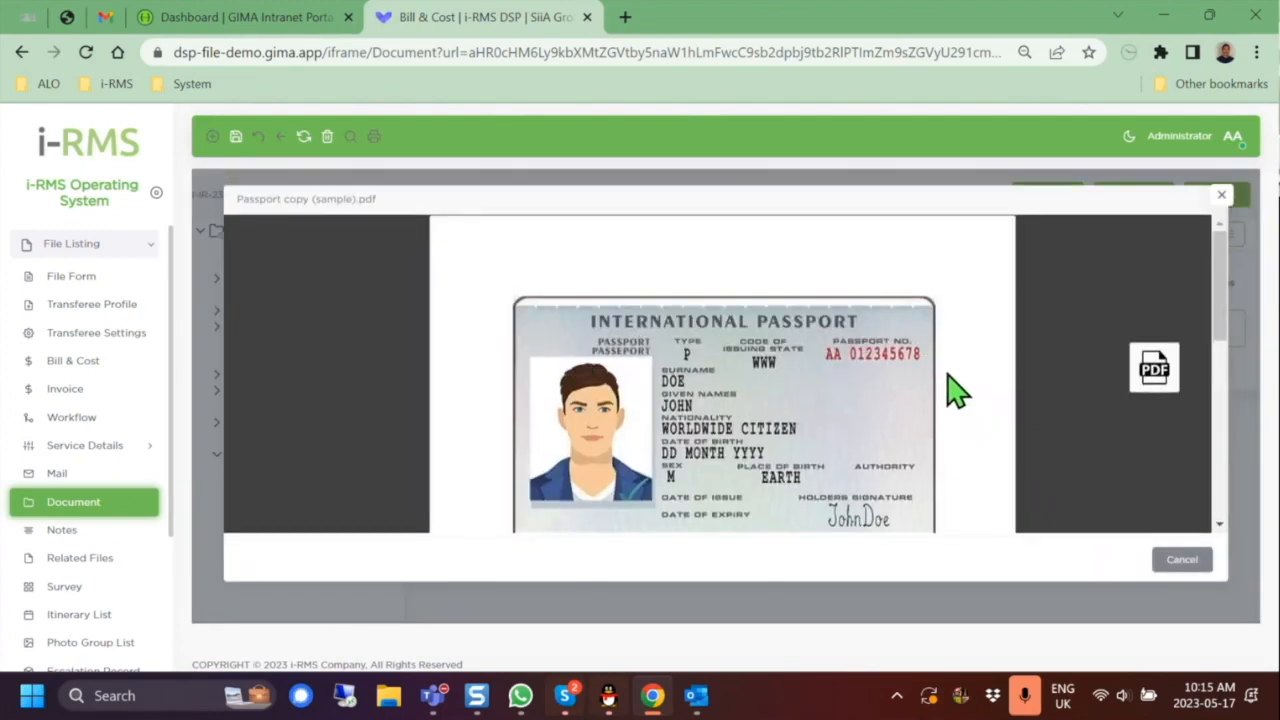
pyautogui.scroll(-1, 955, 390)
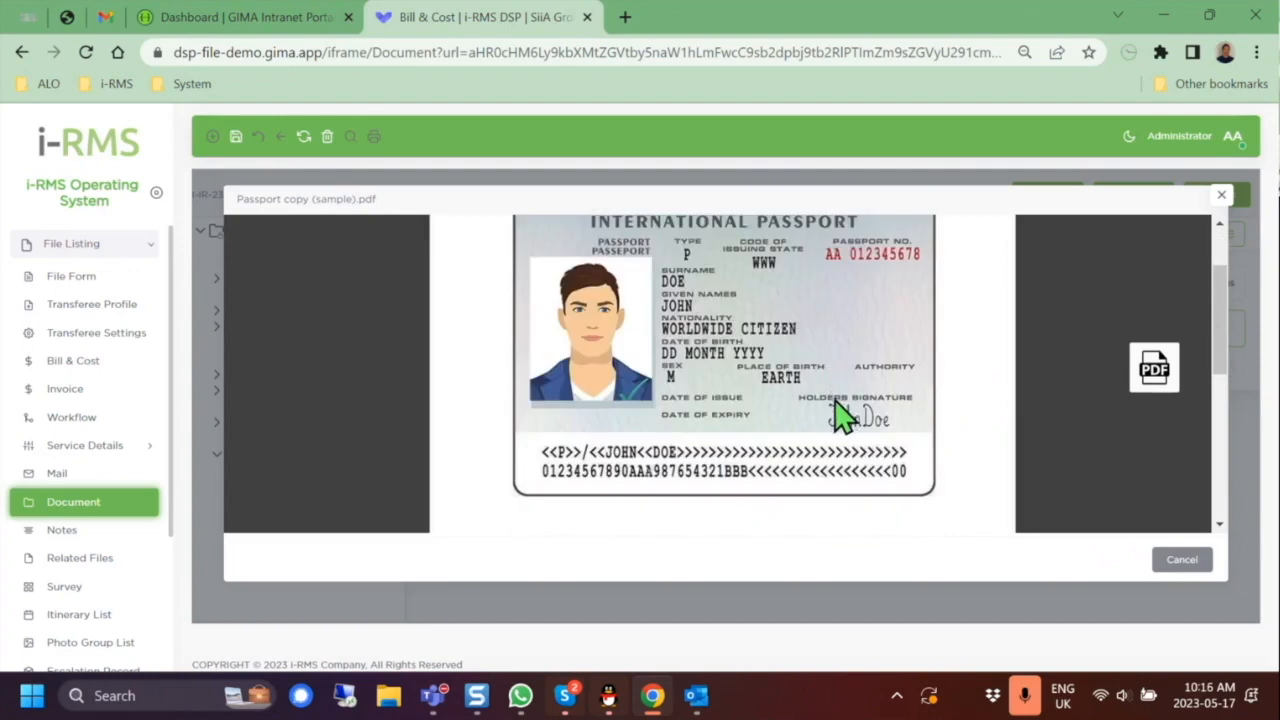
pyautogui.click(1221, 195)
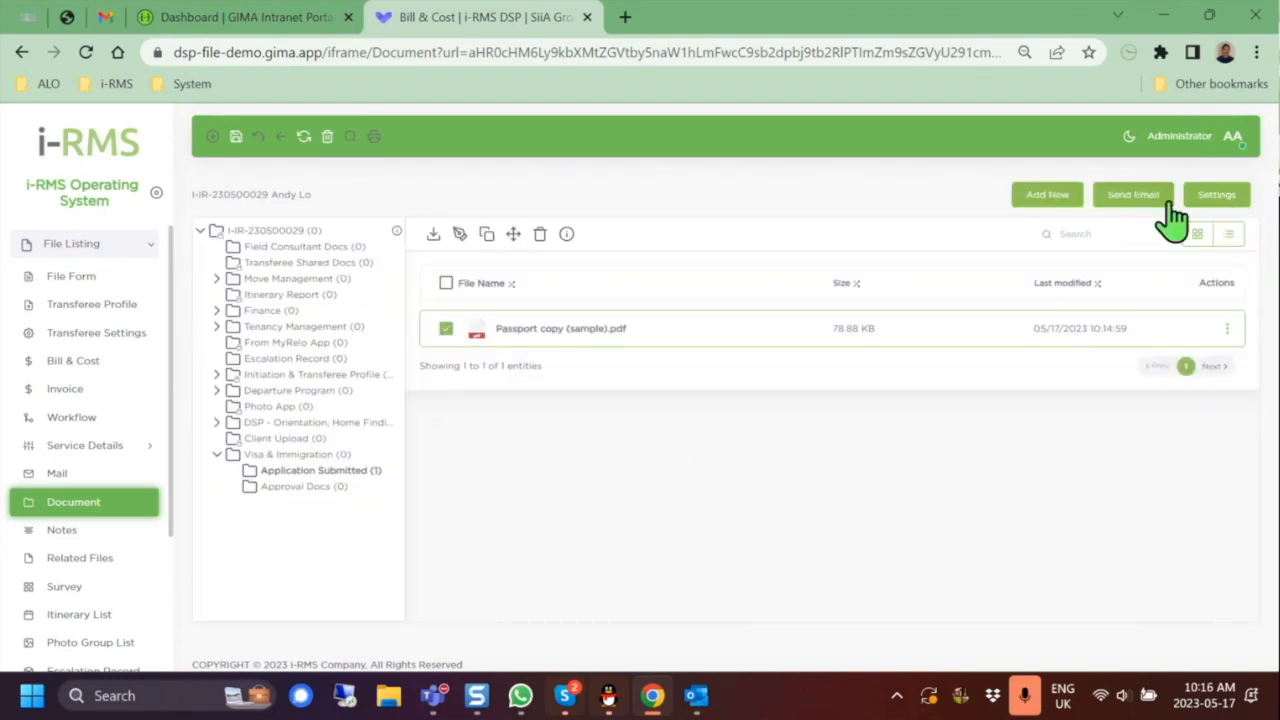
# Step: Look over the Send Email form for the passport without sending, then go to the file's Notes
pyautogui.click(1137, 218)
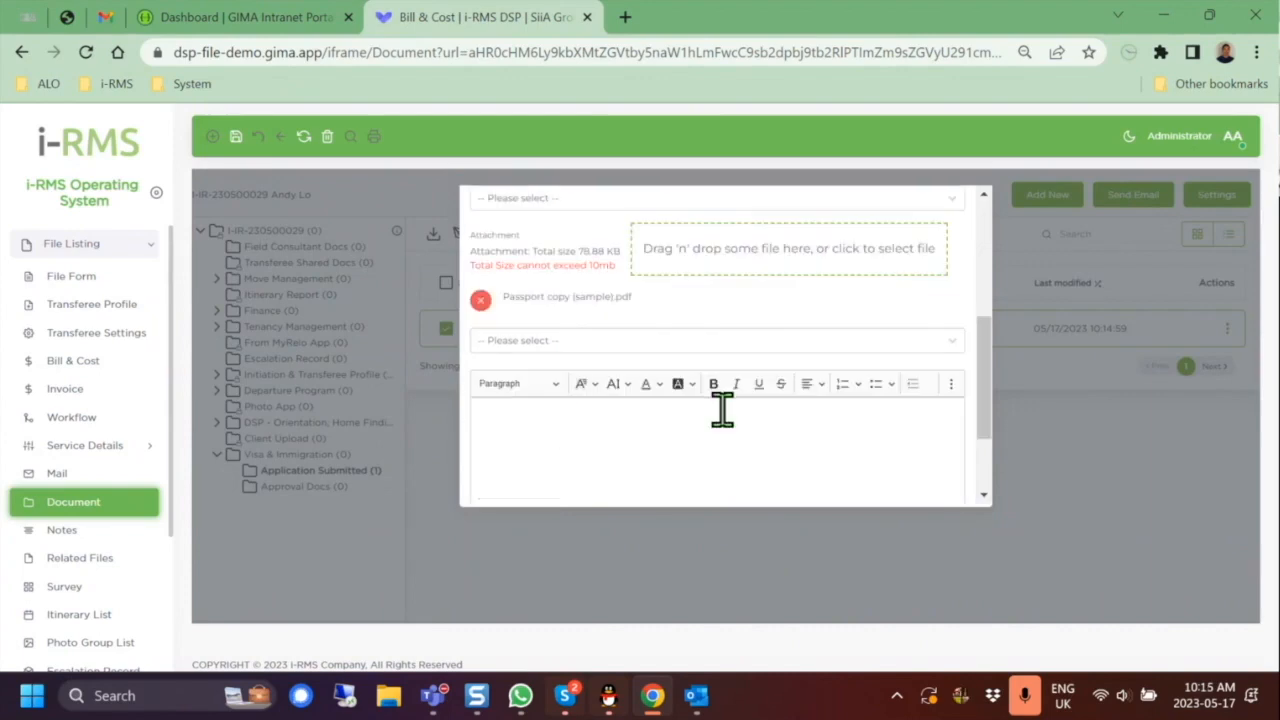
pyautogui.scroll(-2, 730, 420)
pyautogui.click(957, 206)
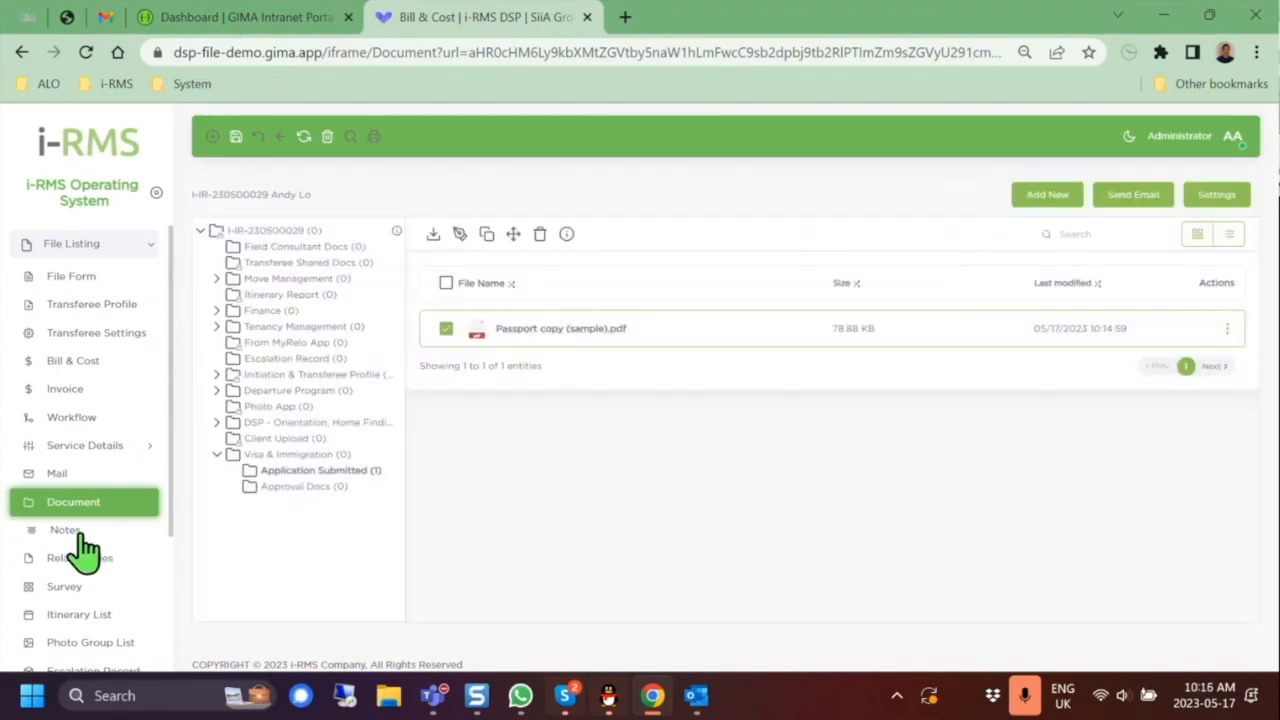
pyautogui.click(76, 532)
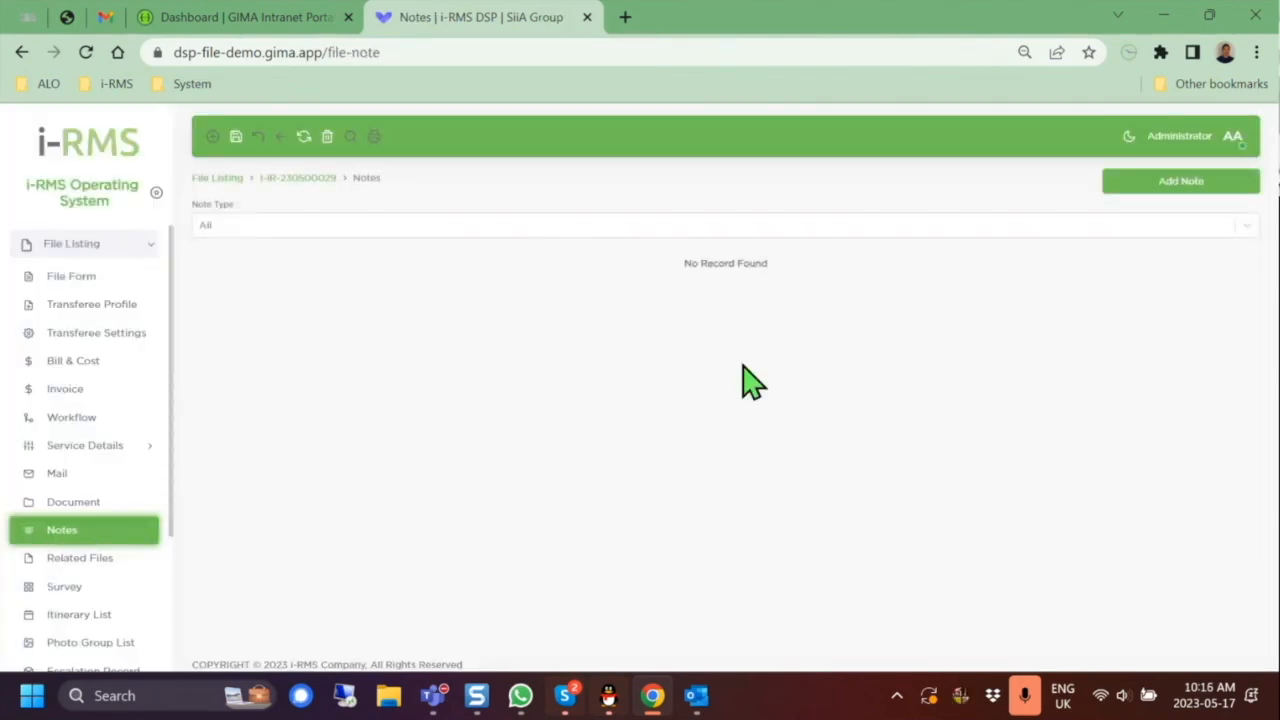
# Step: Start a new note with type Confidential - Internal
pyautogui.click(1151, 183)
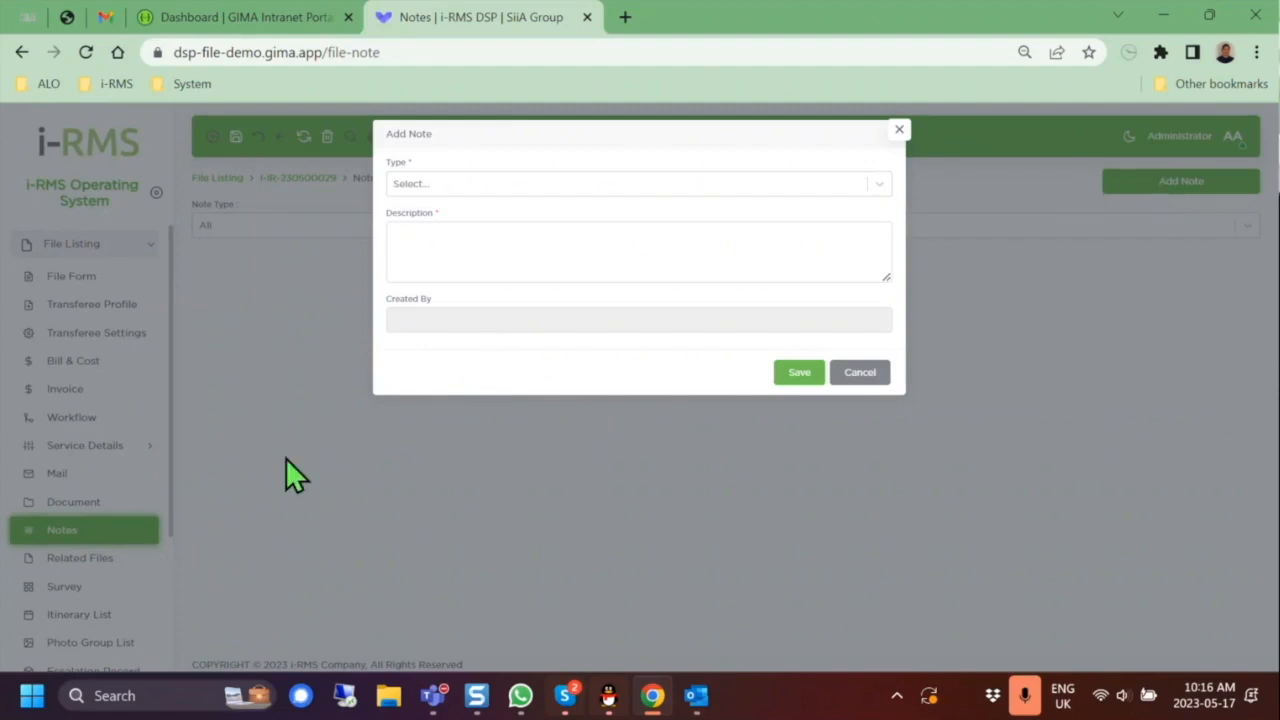
pyautogui.click(686, 185)
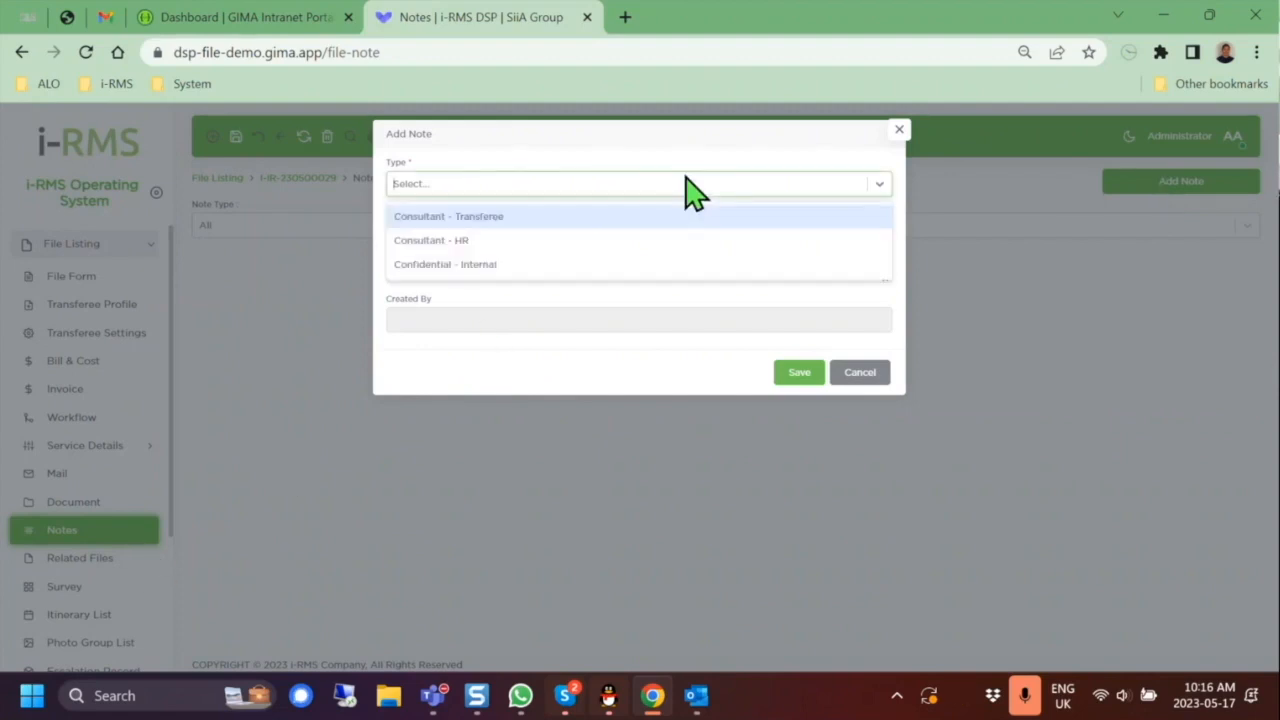
pyautogui.click(610, 266)
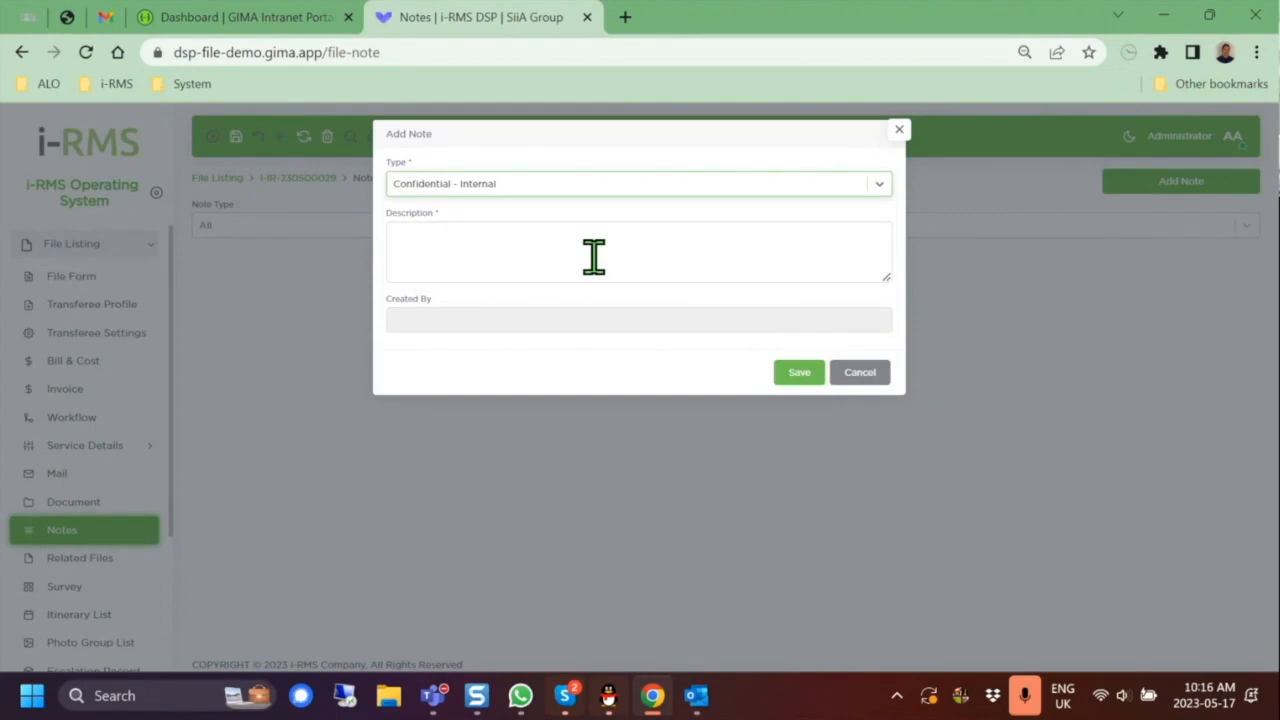
# Step: Enter the description 'Housing budget only discuss with HR, not the transferee', fixing spelling, and save
pyautogui.click(594, 257)
pyautogui.write('Housng')
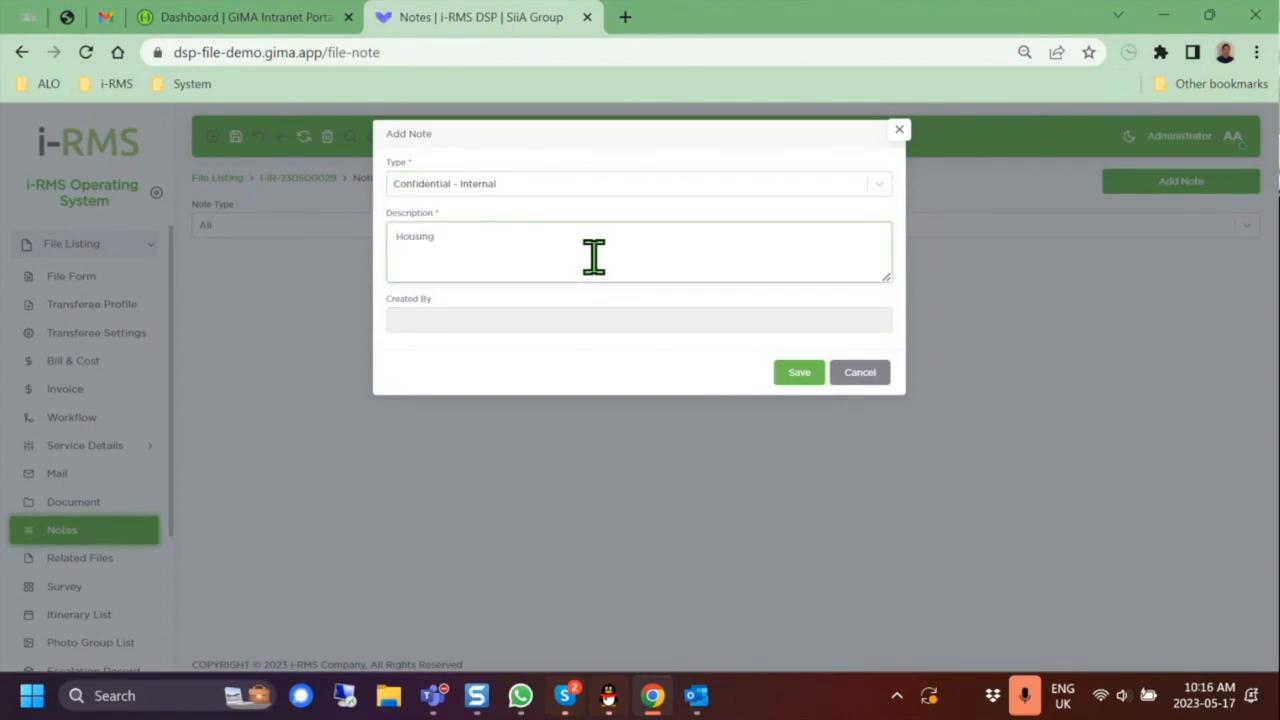
pyautogui.write(' budget only dscuss')
pyautogui.press('BackSpace')
pyautogui.press('BackSpace')
pyautogui.press('BackSpace')
pyautogui.press('BackSpace')
pyautogui.write('scuss with HR')
pyautogui.rightClick(522, 240)
pyautogui.click(597, 263)
pyautogui.click(603, 238)
pyautogui.write(', not t')
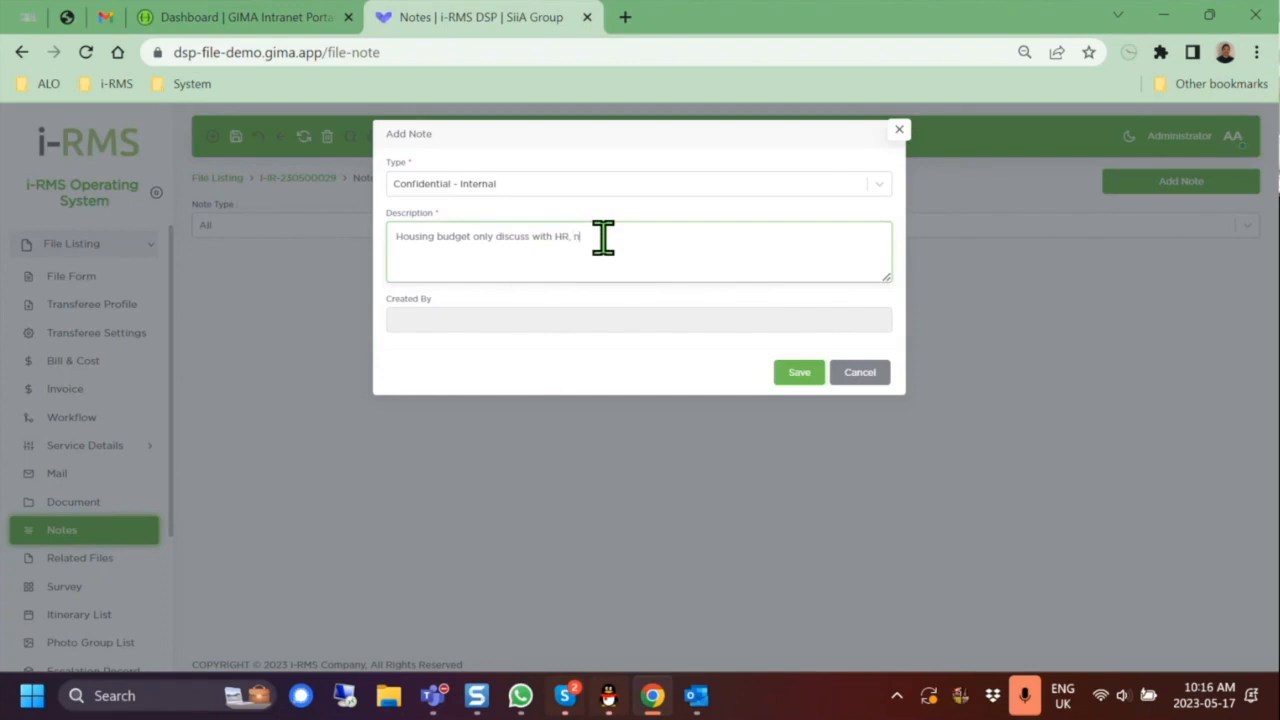
pyautogui.write('h')
pyautogui.write('e transfe')
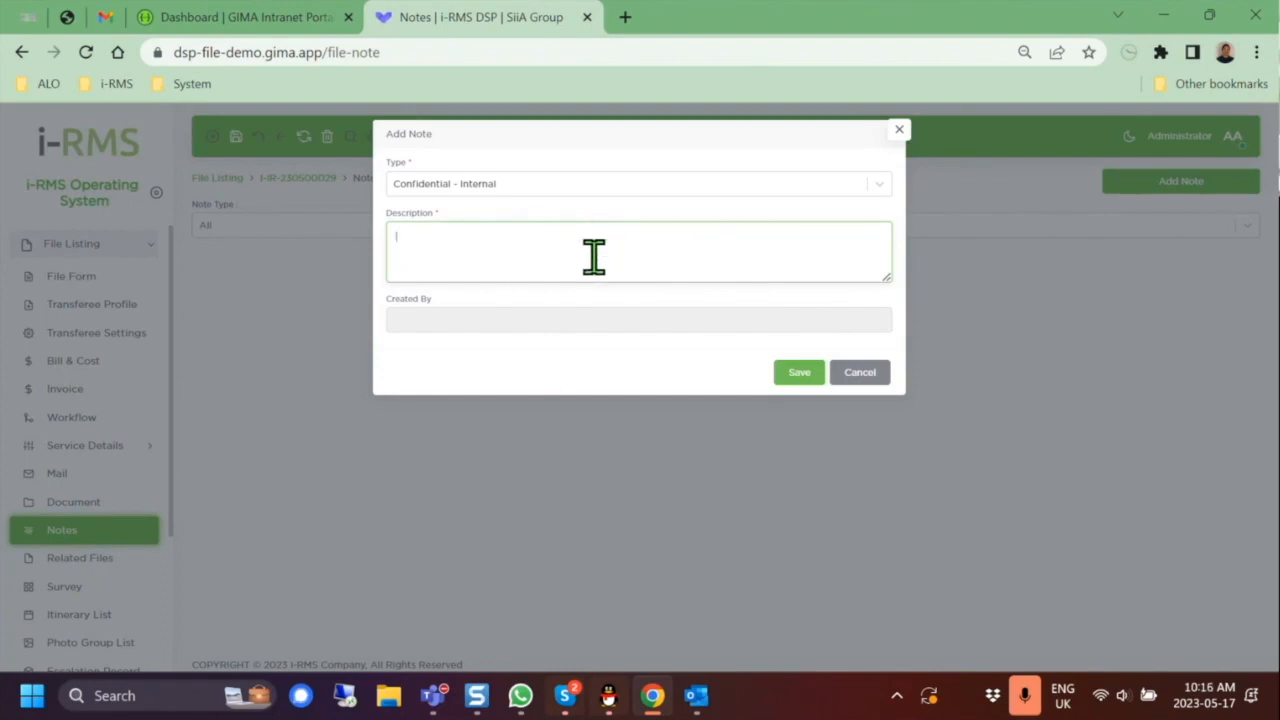
pyautogui.write('Housing budget')
pyautogui.write('ree')
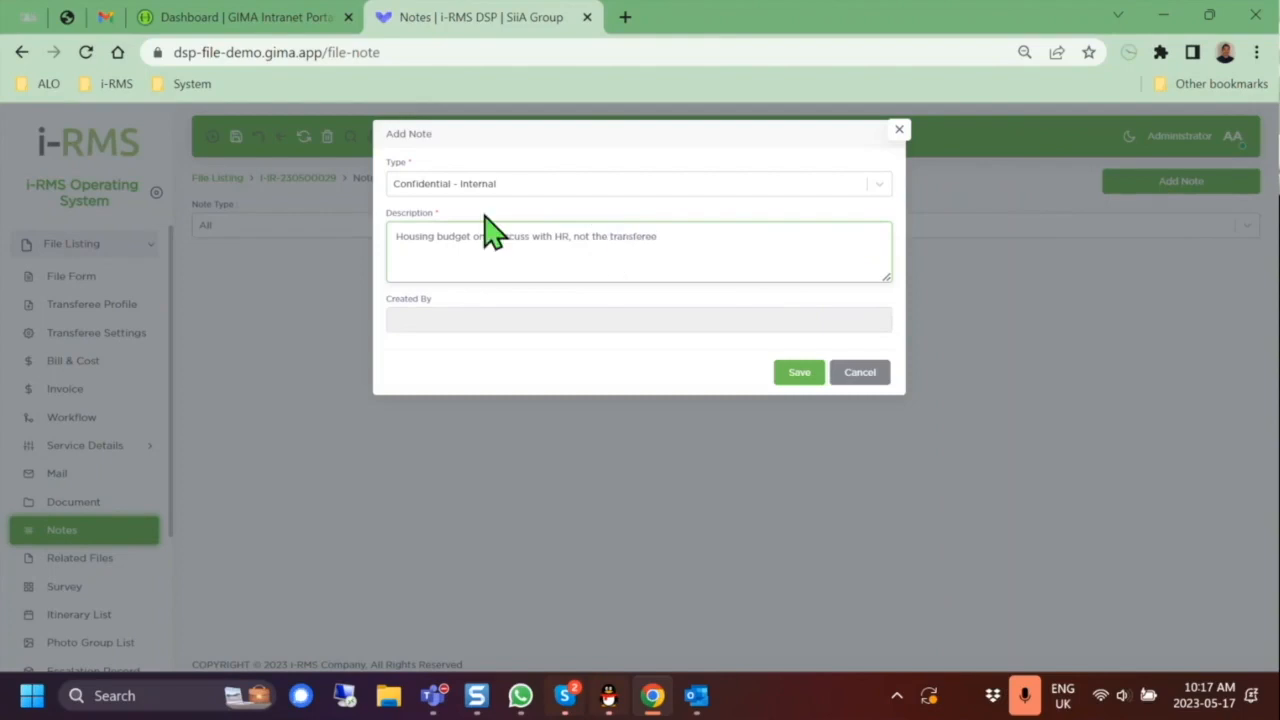
pyautogui.click(795, 376)
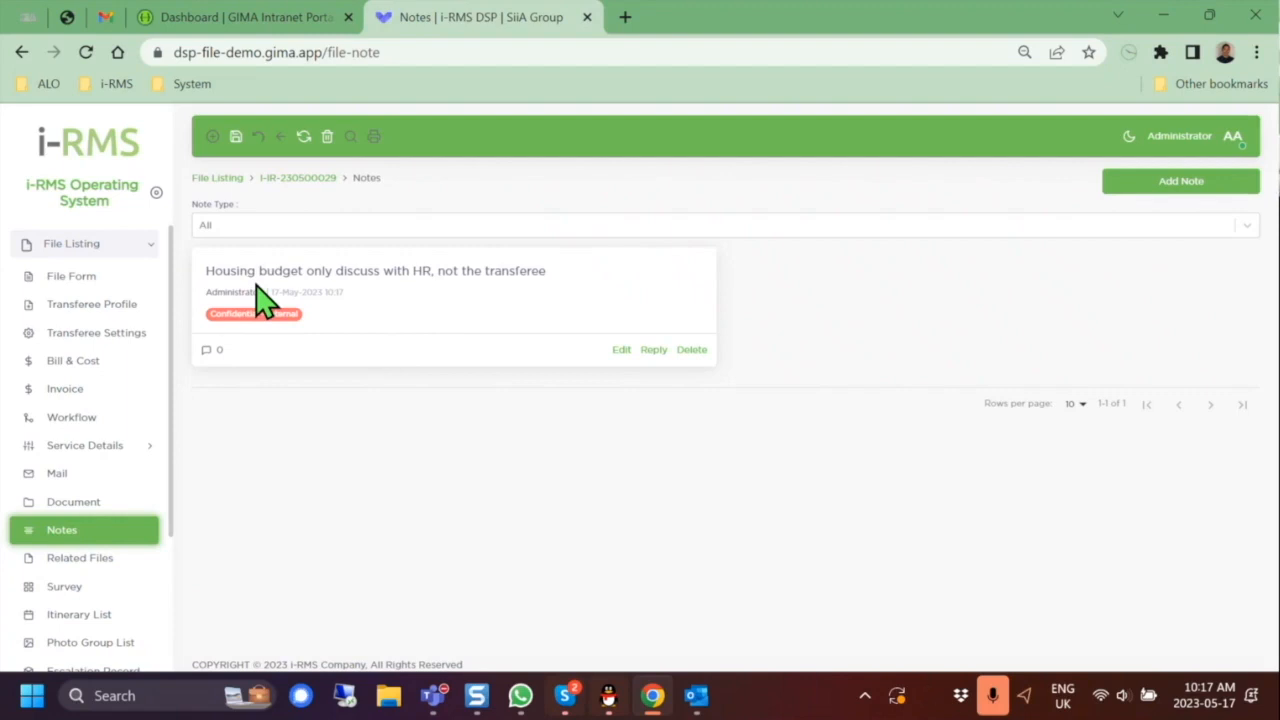
# Step: Add and save a Consultant - Transferee note reading 'Home search scheduled for May 20'
pyautogui.click(1204, 184)
pyautogui.click(672, 188)
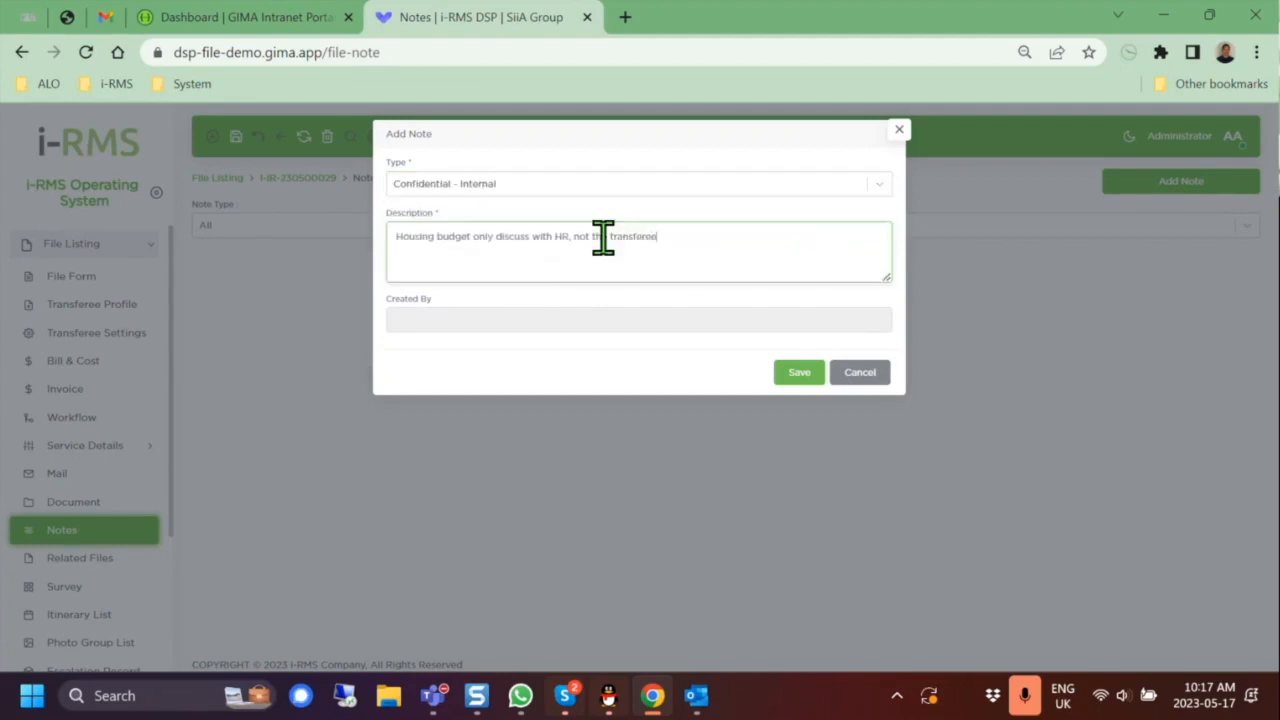
pyautogui.click(816, 370)
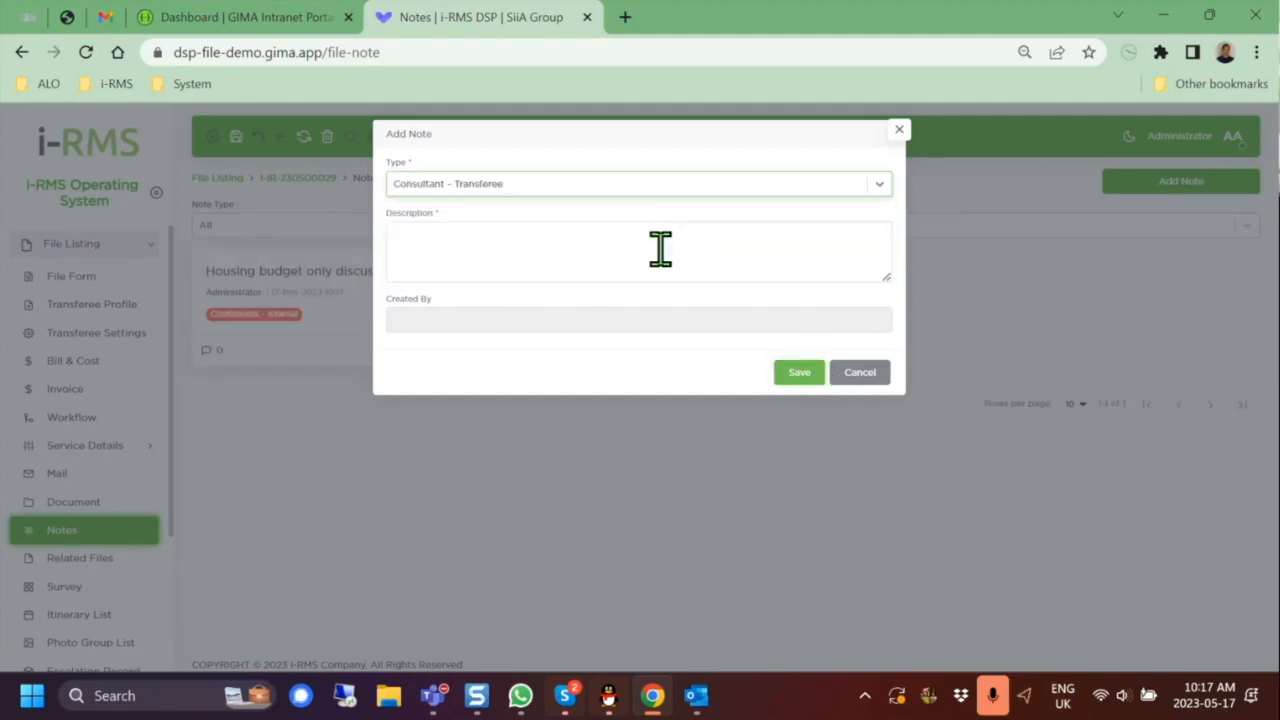
pyautogui.click(604, 244)
pyautogui.write('Home seac')
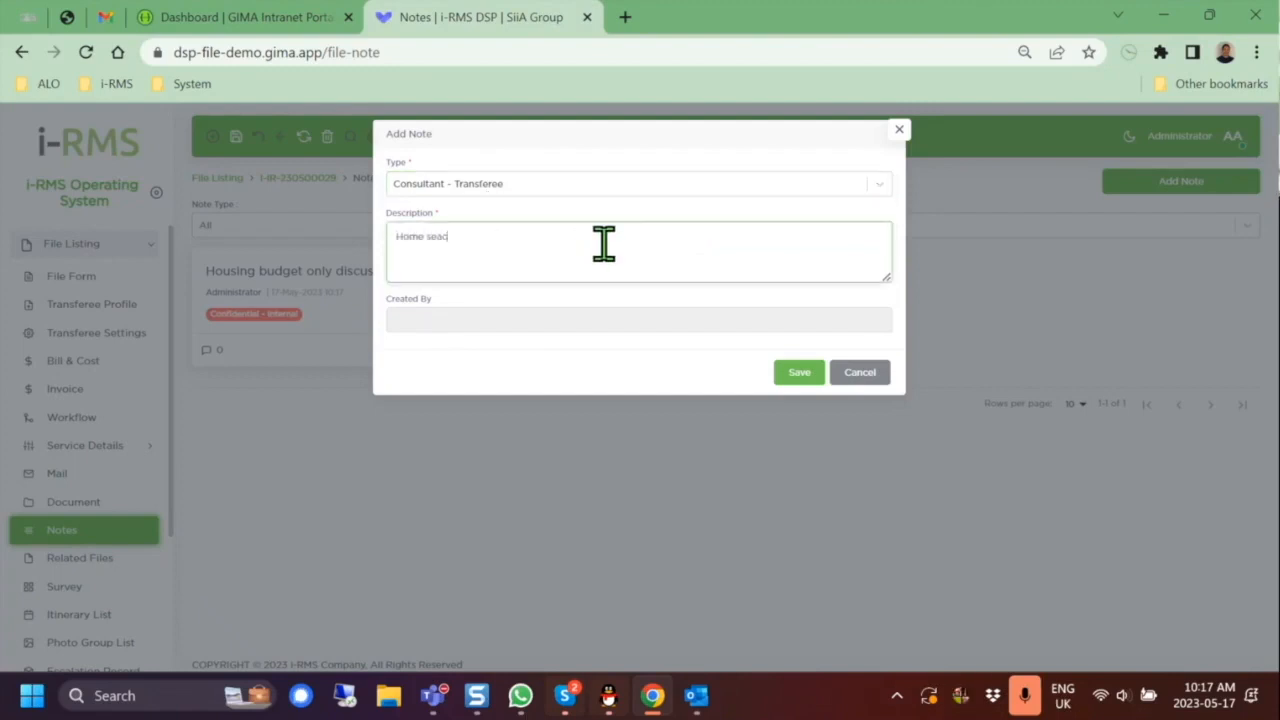
pyautogui.press('BackSpace')
pyautogui.write('rch secheduled for May 20')
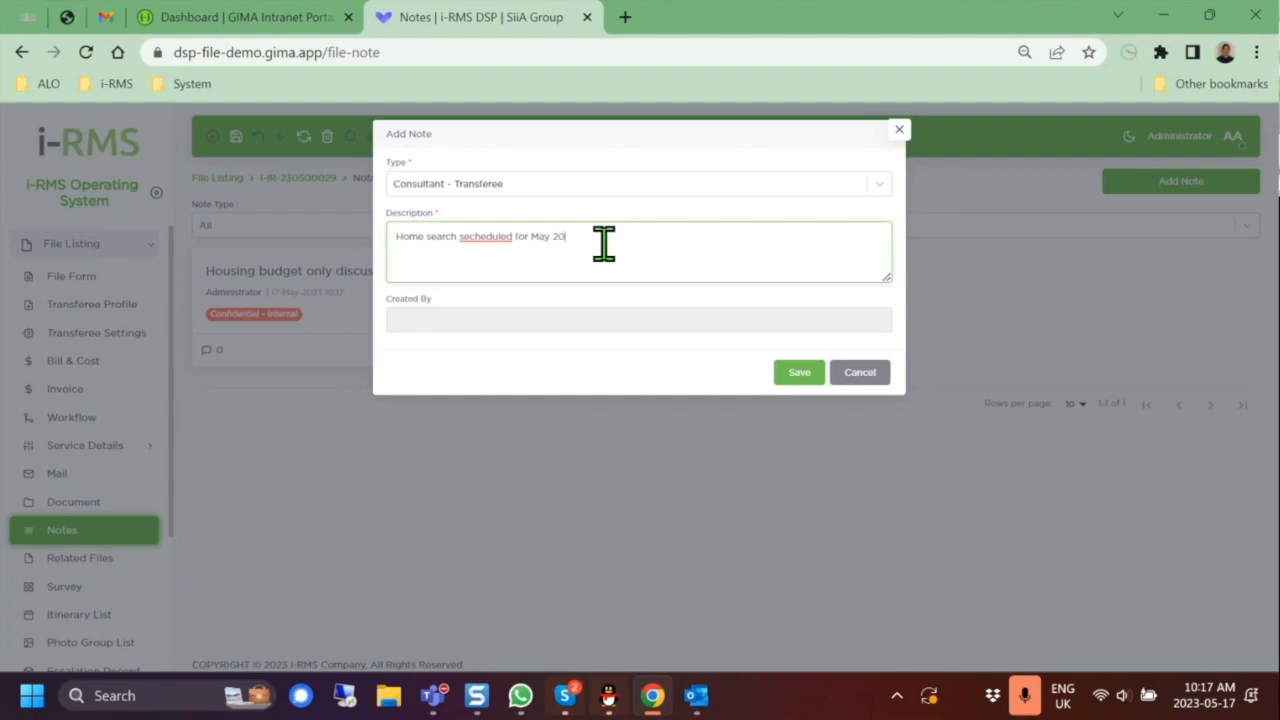
pyautogui.rightClick(479, 242)
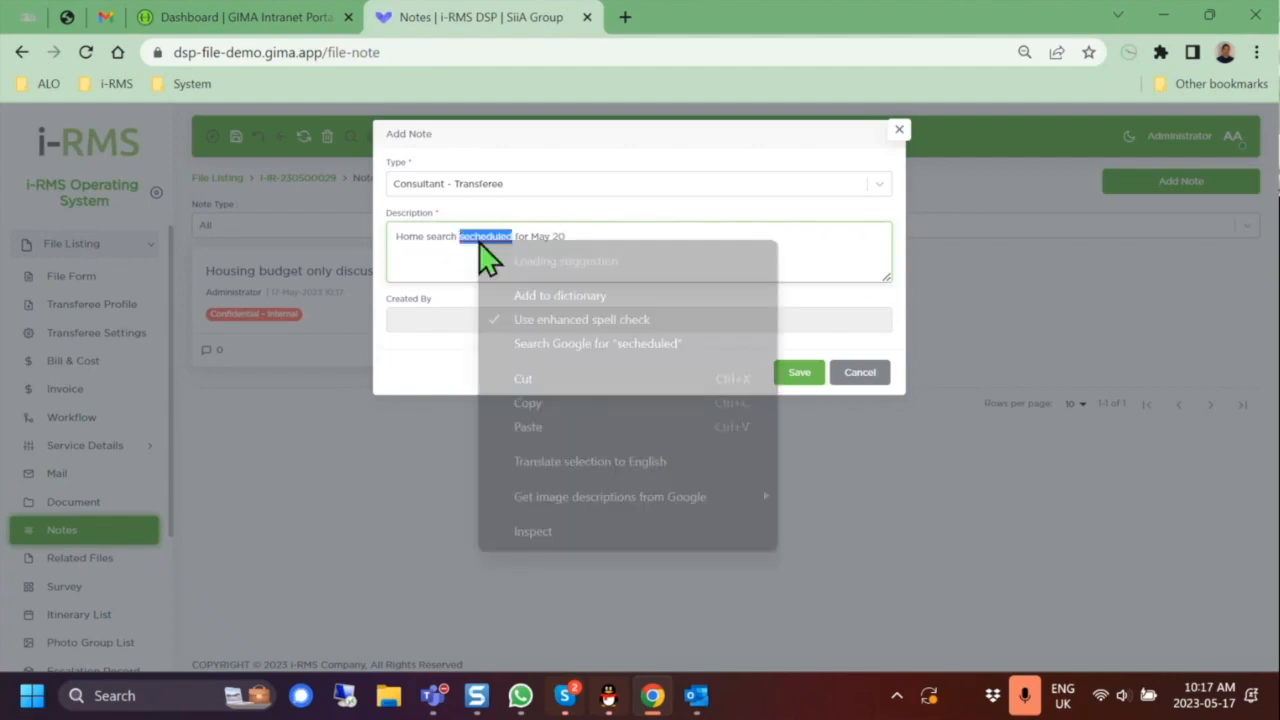
pyautogui.click(536, 260)
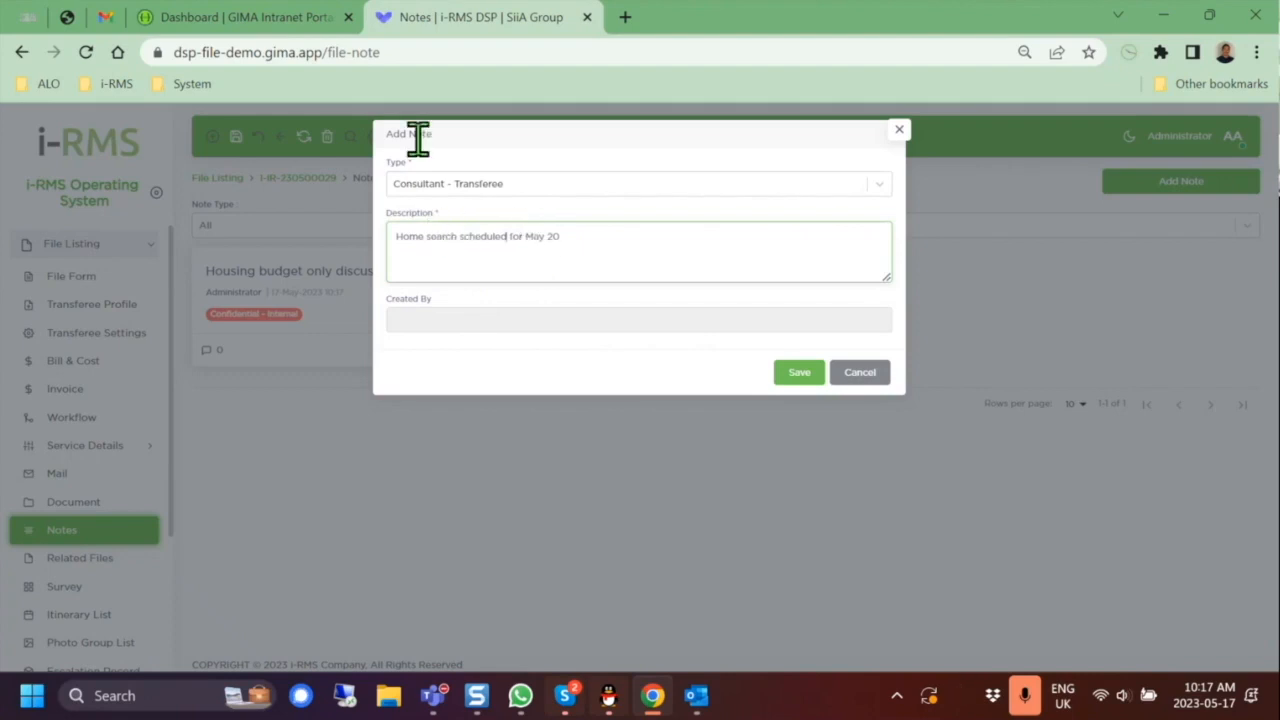
pyautogui.click(799, 372)
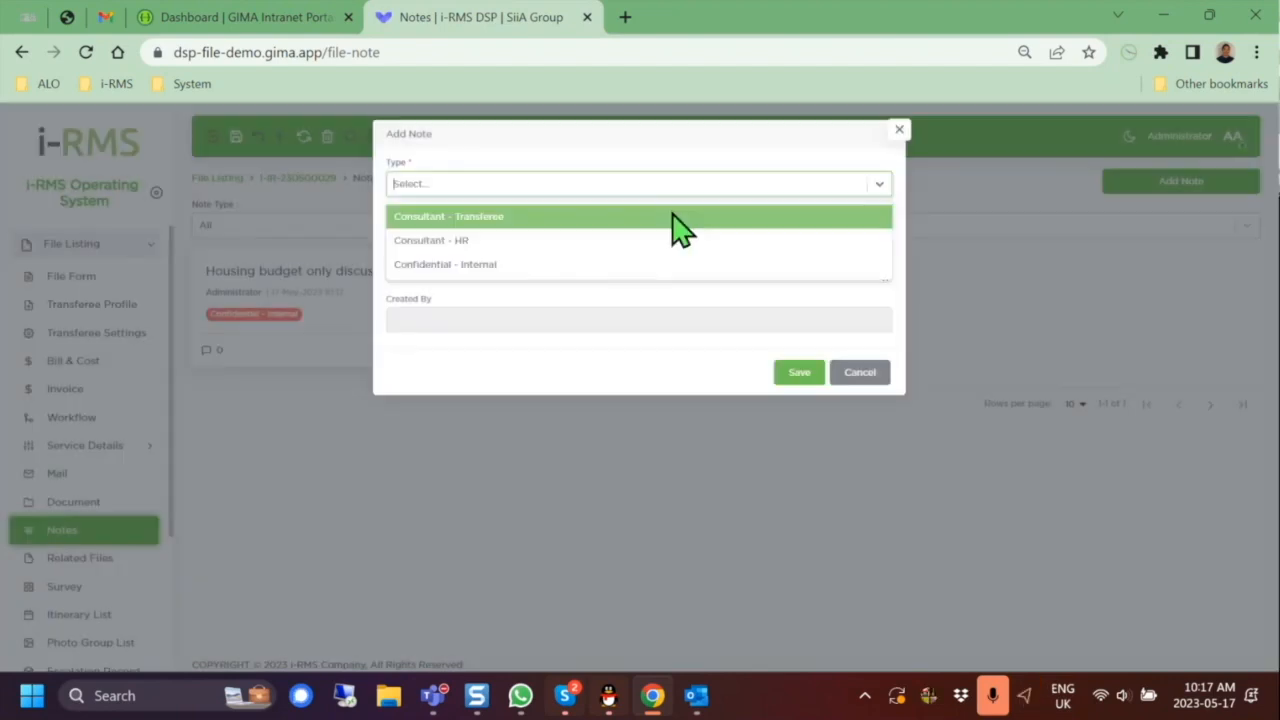
# Step: Begin another Consultant - Transferee note 'Home search secheduled for', then go to the Survey page
pyautogui.click(673, 214)
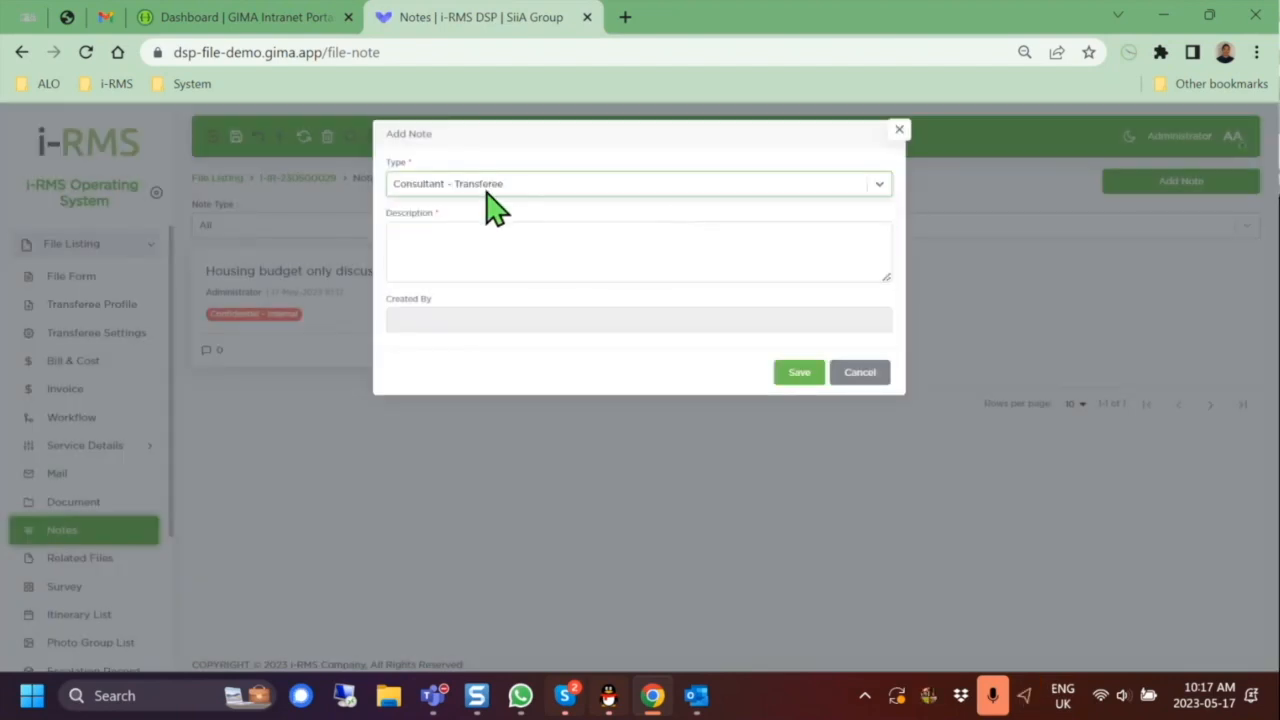
pyautogui.click(603, 243)
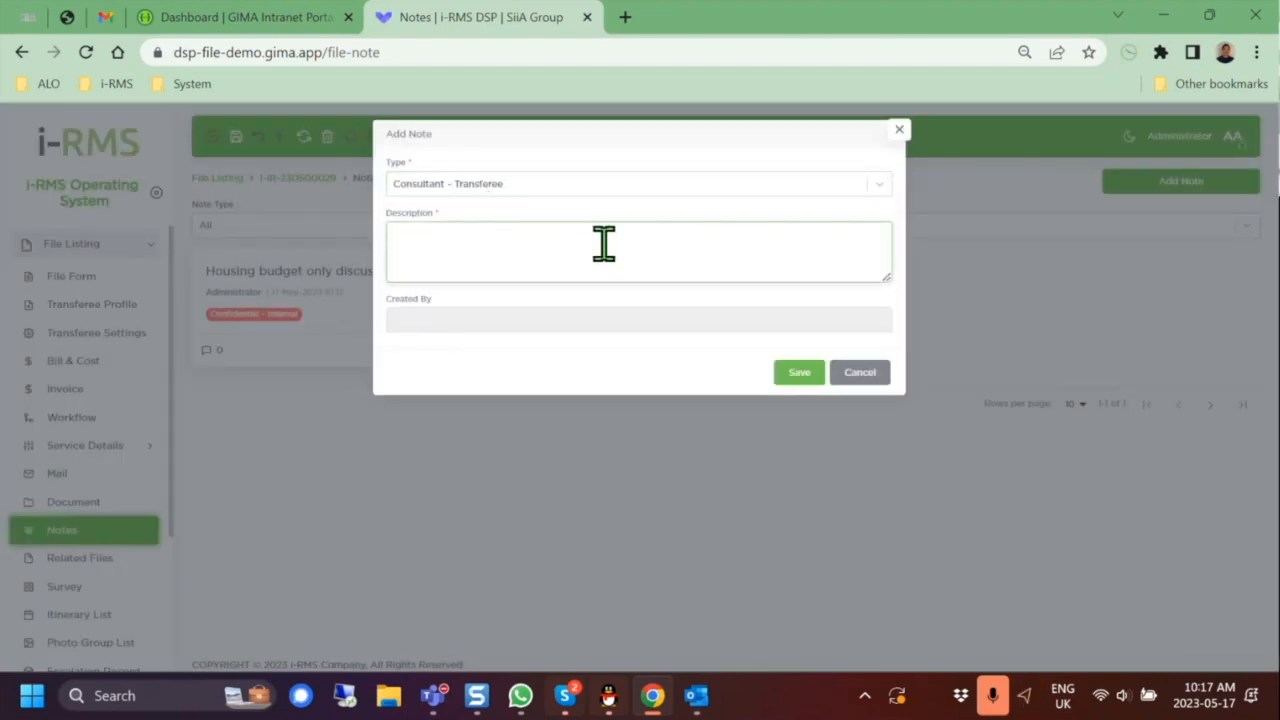
pyautogui.write('Home')
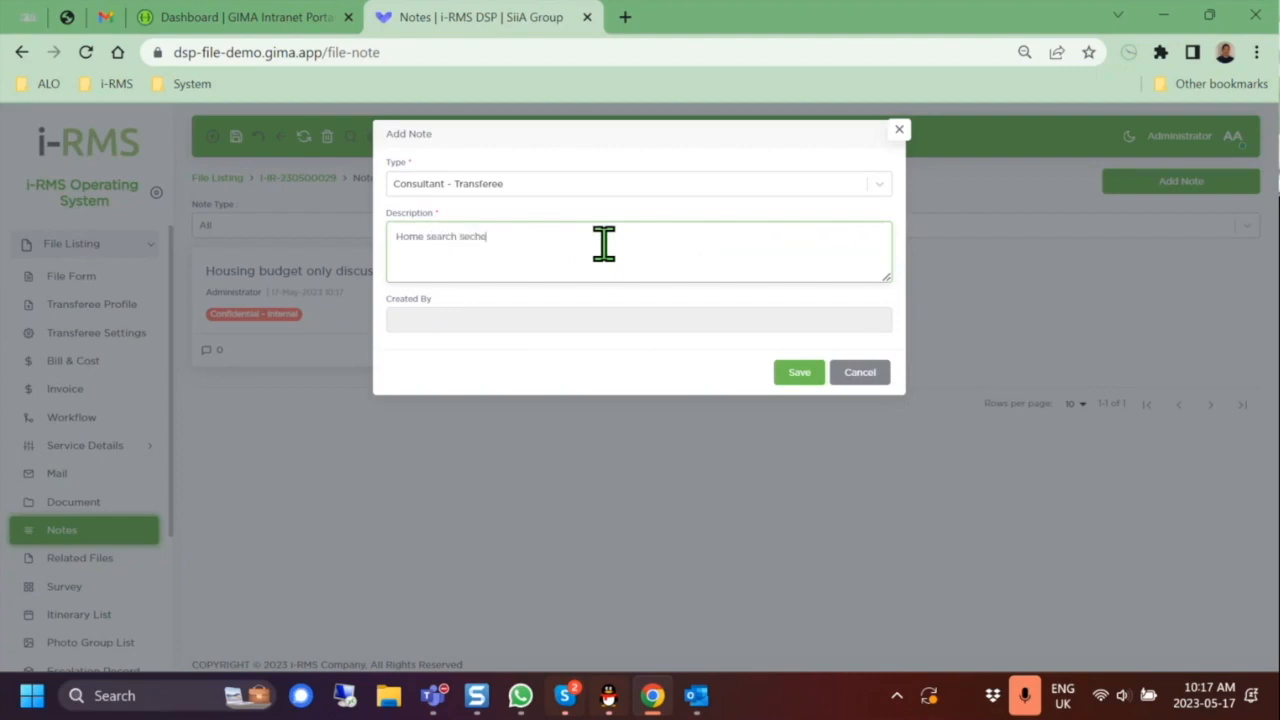
pyautogui.write(' search secheduled f')
pyautogui.write('or')
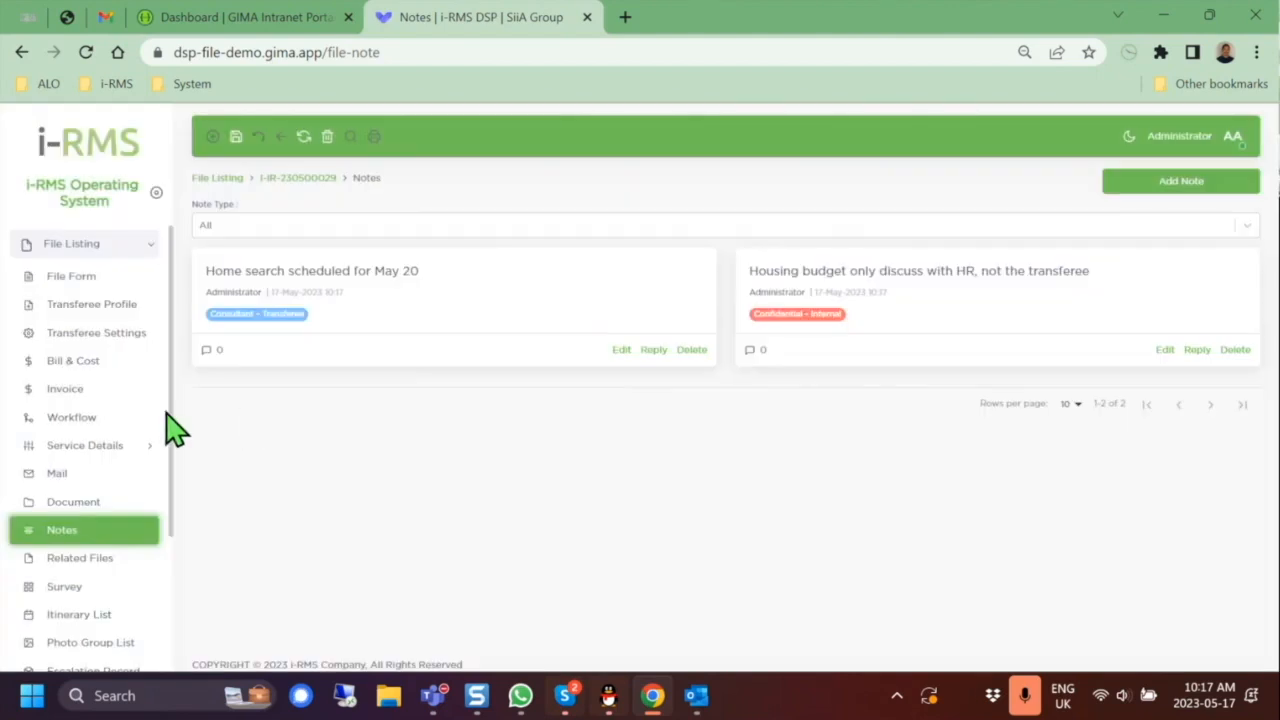
pyautogui.scroll(-2, 123, 600)
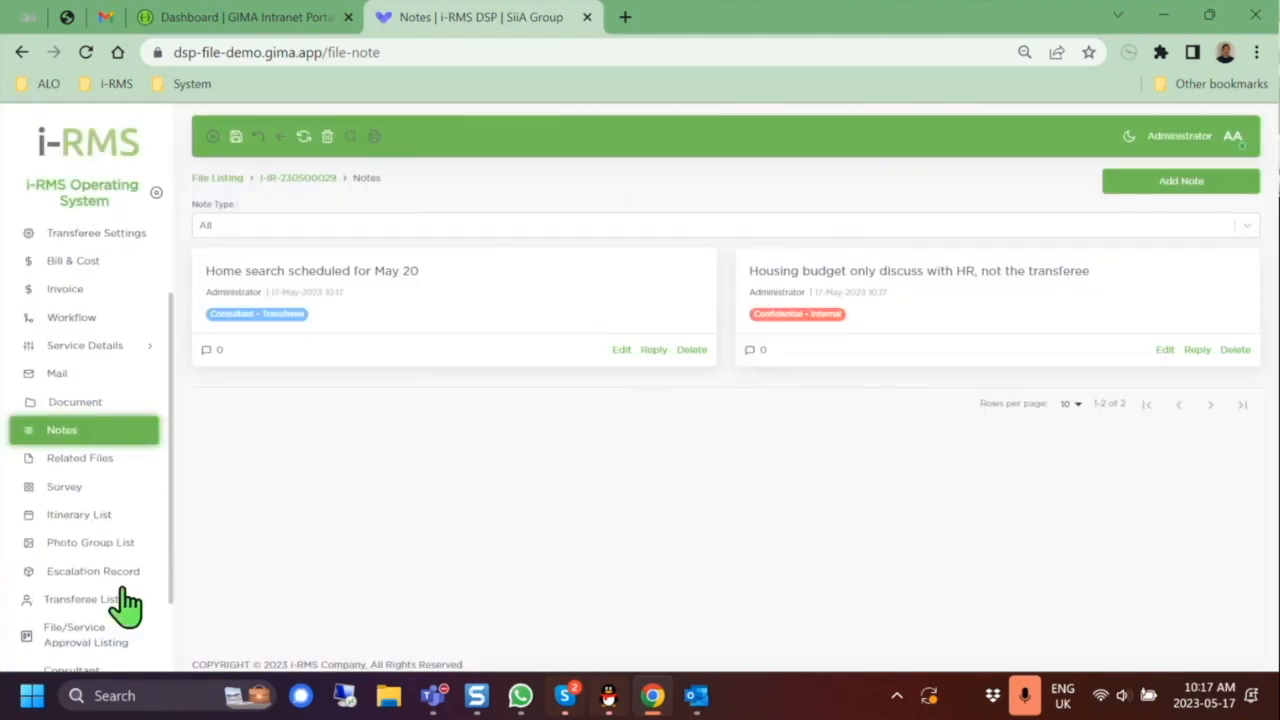
pyautogui.click(68, 487)
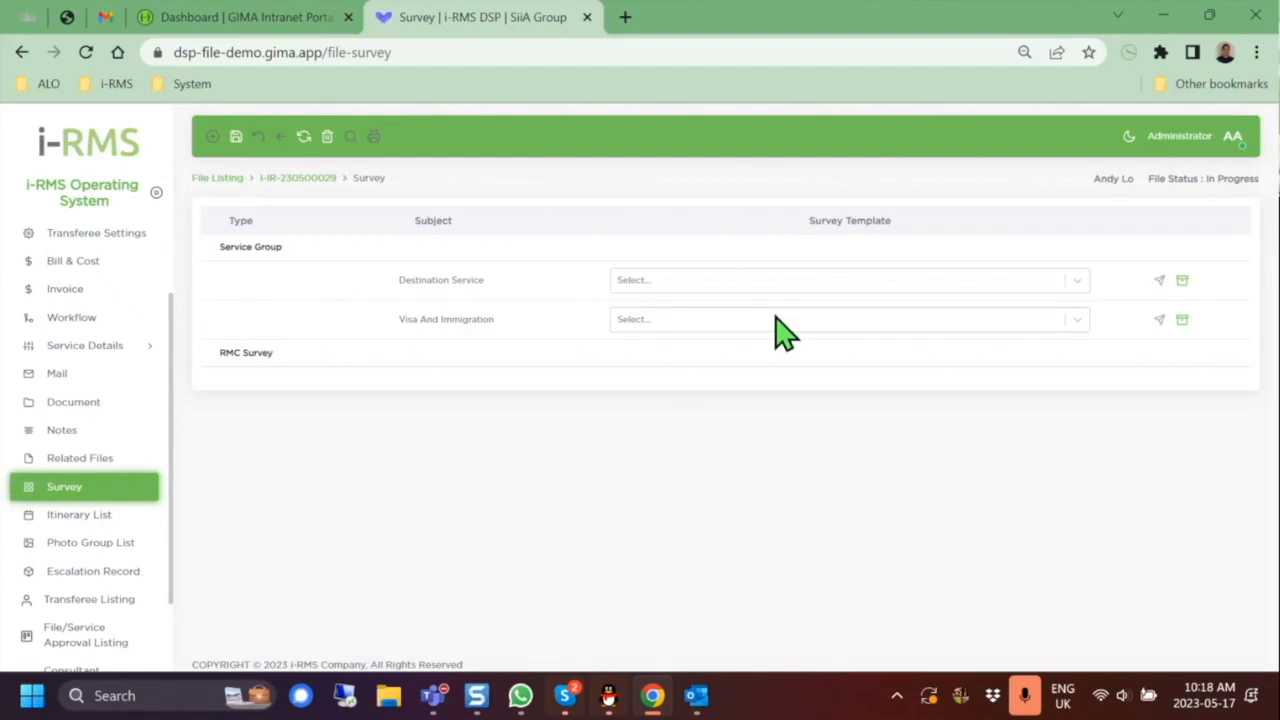
# Step: Choose Pulse Survey as Destination Service's template and open its survey email to review
pyautogui.click(1078, 281)
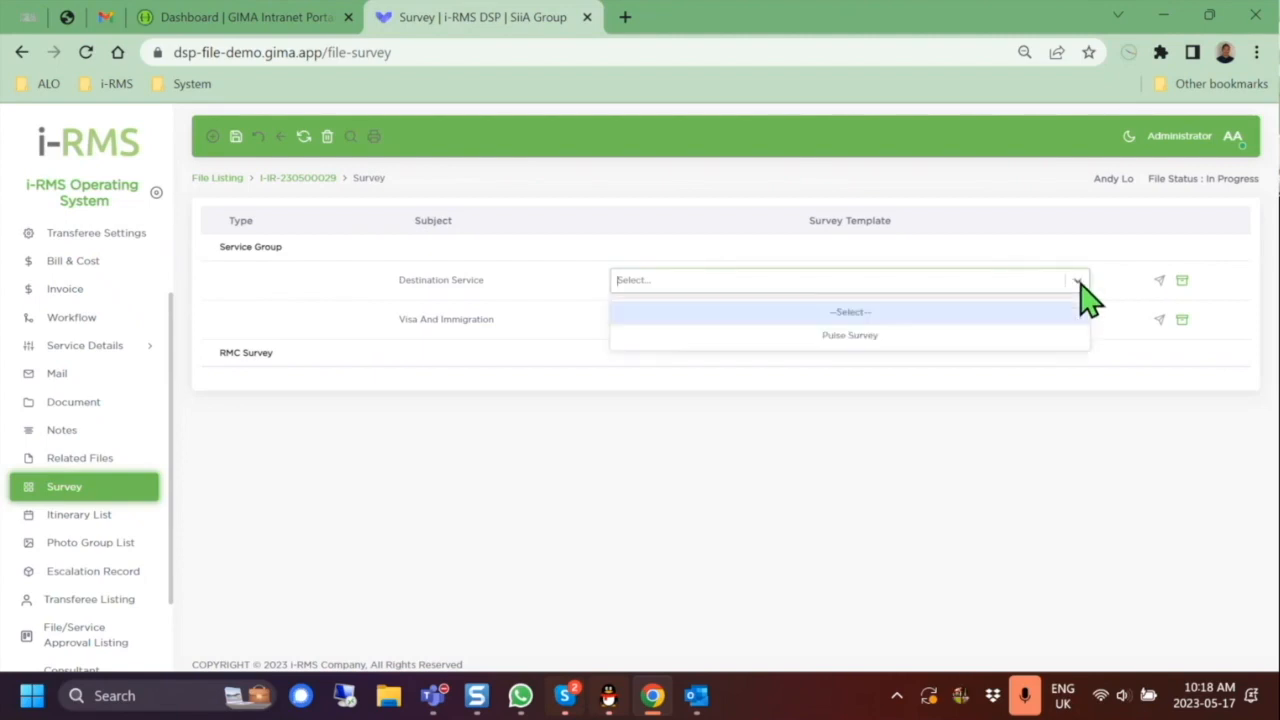
pyautogui.click(1003, 336)
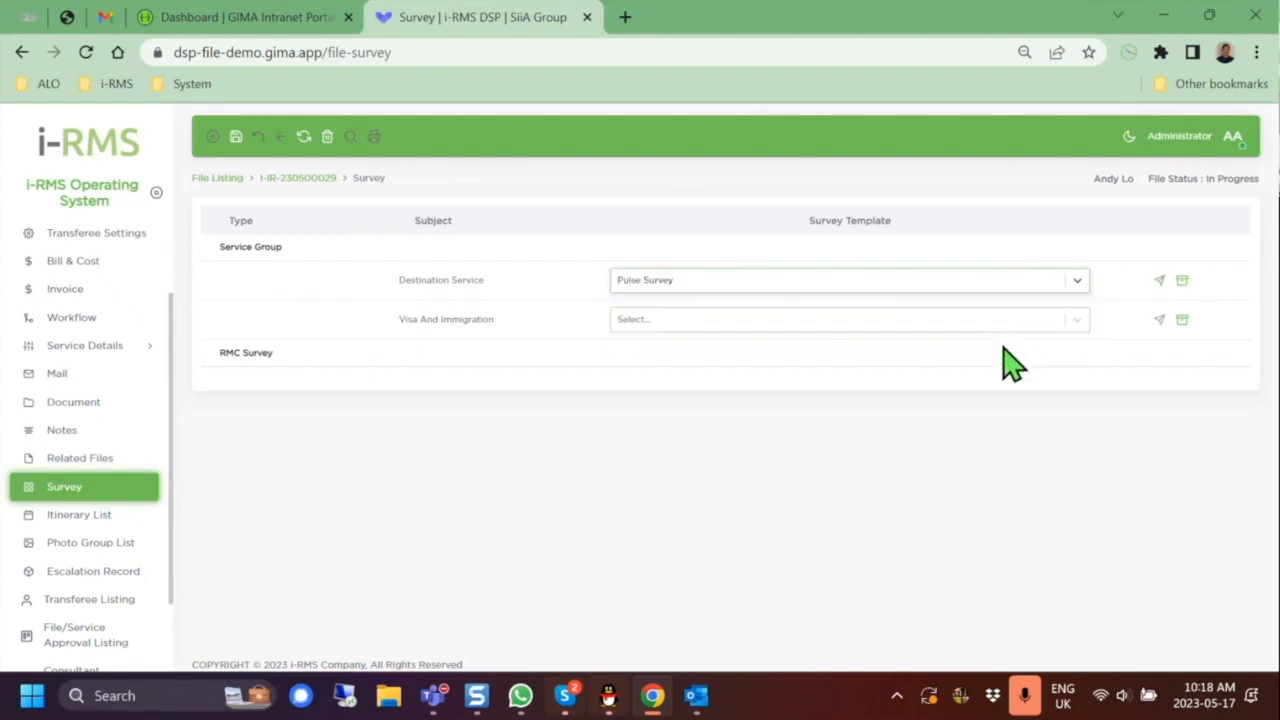
pyautogui.click(1159, 281)
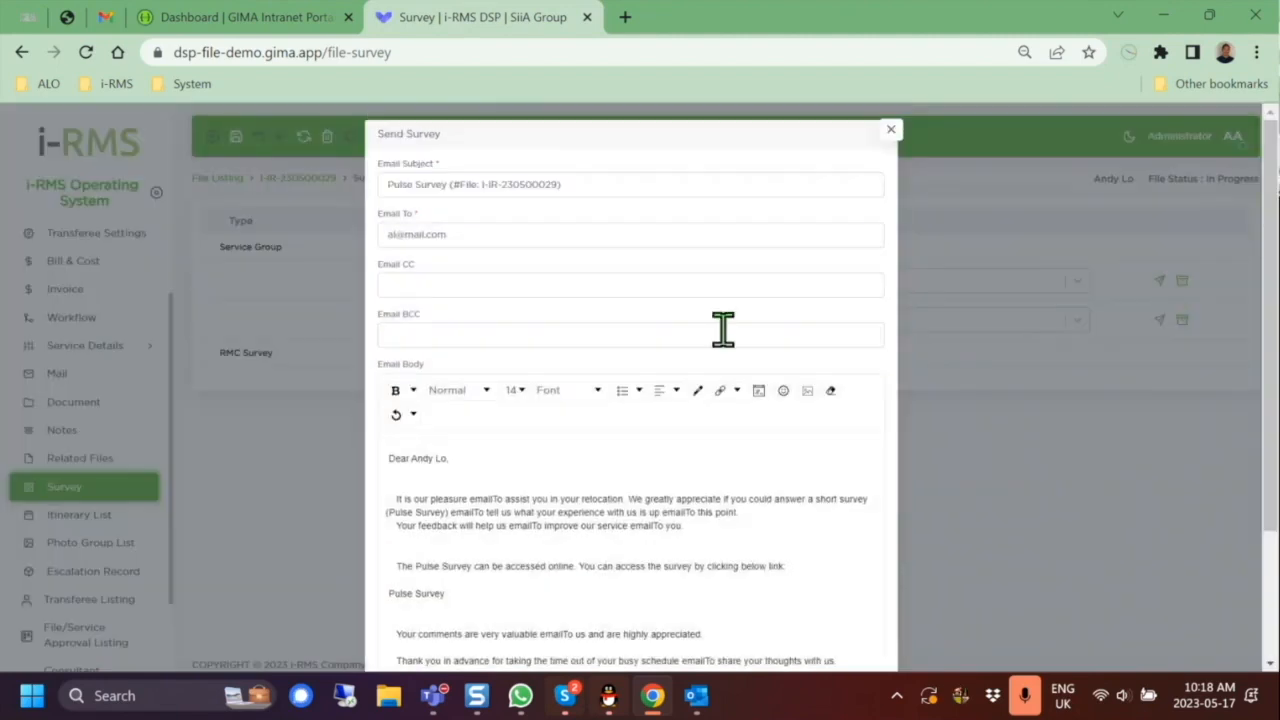
pyautogui.scroll(-2, 723, 330)
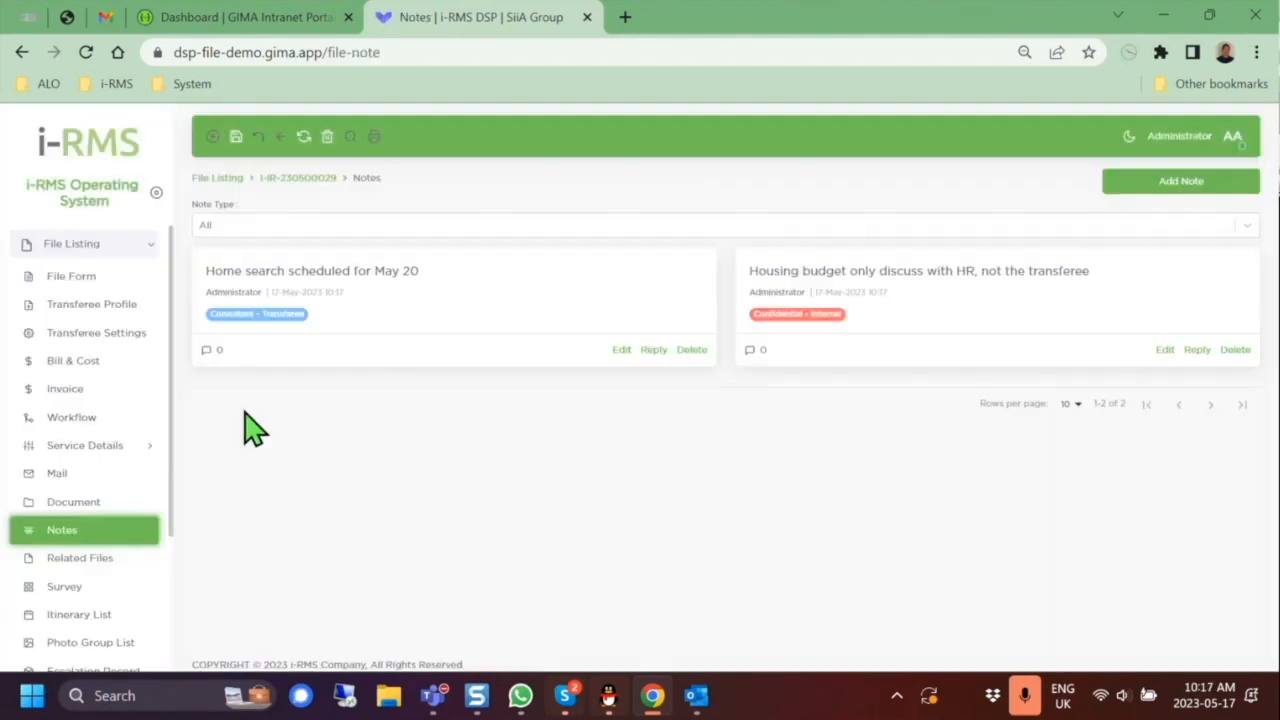
pyautogui.scroll(-1, 160, 428)
pyautogui.scroll(-1, 130, 470)
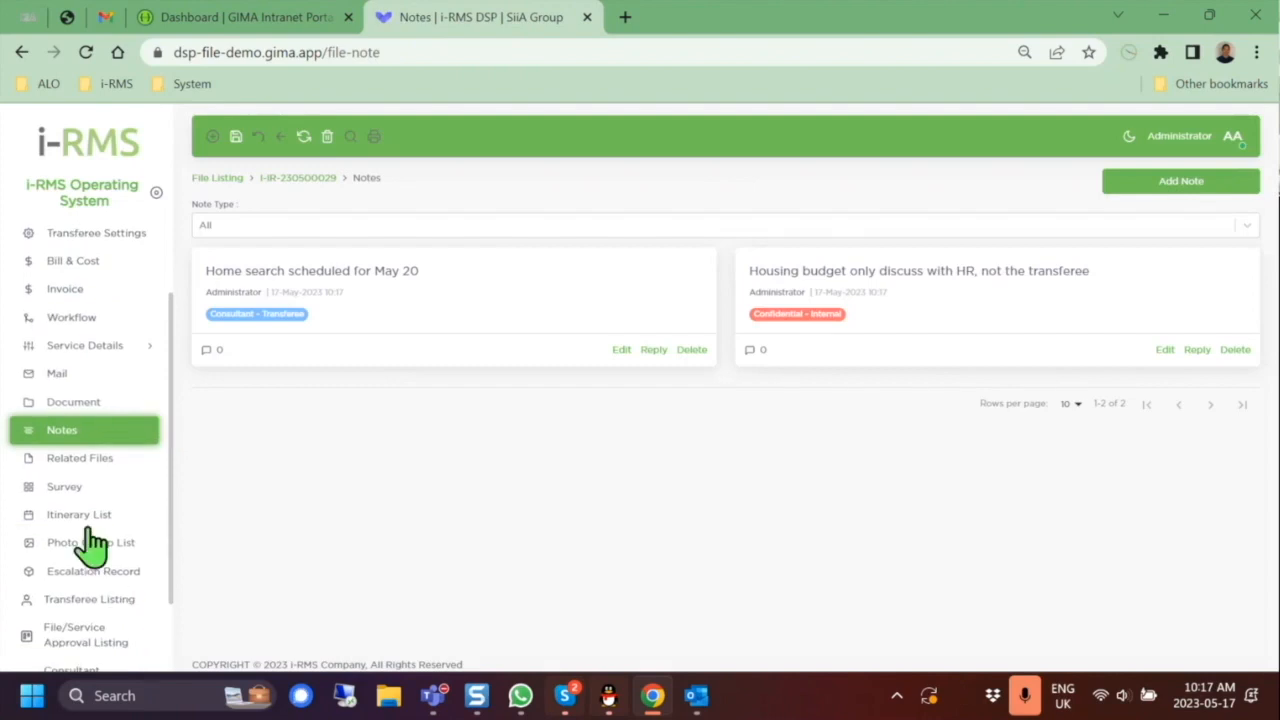
# Step: Cancel the Pulse Survey email without sending, staying on the file's Survey page
pyautogui.click(74, 488)
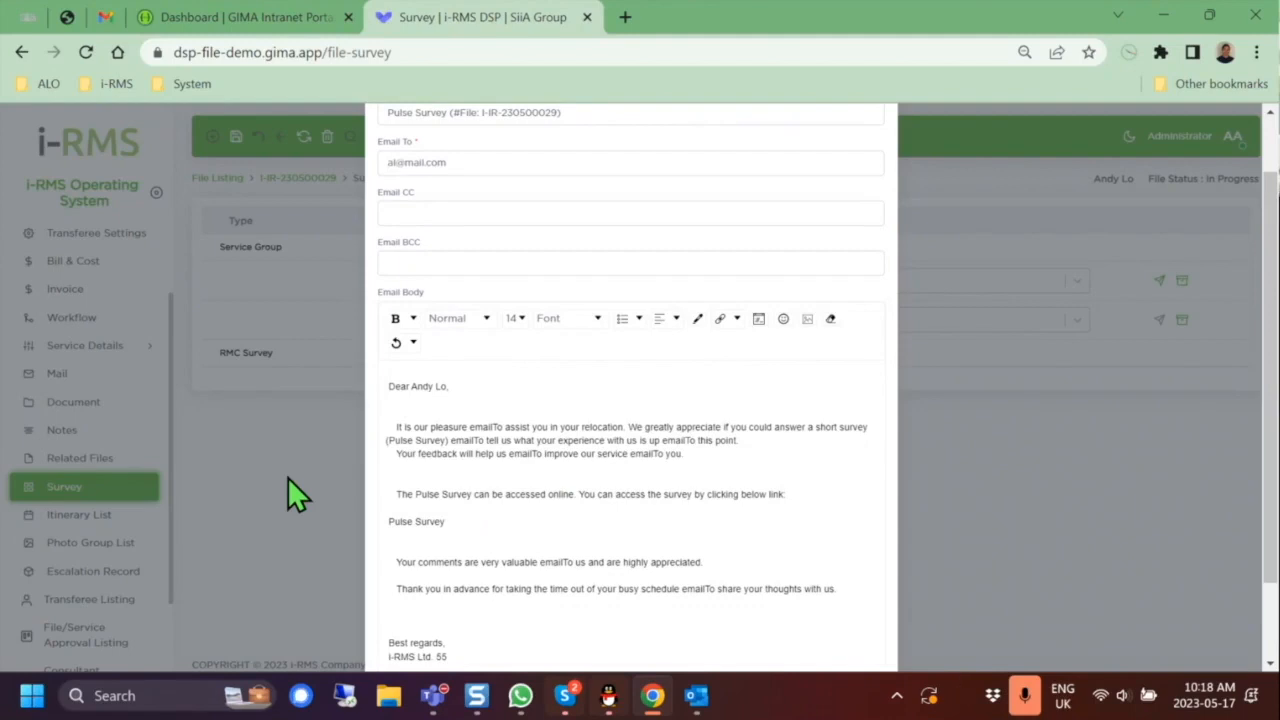
pyautogui.scroll(-1, 288, 477)
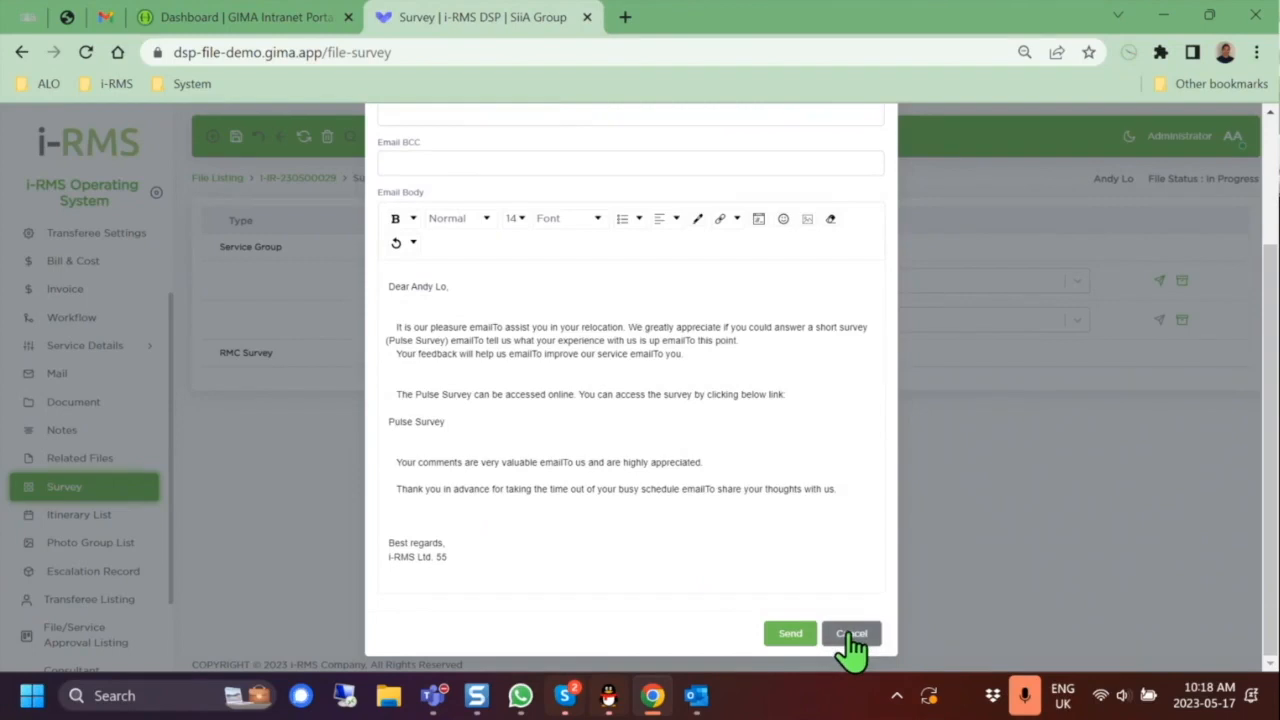
pyautogui.click(851, 634)
pyautogui.scroll(-1, 92, 305)
pyautogui.scroll(3, 92, 310)
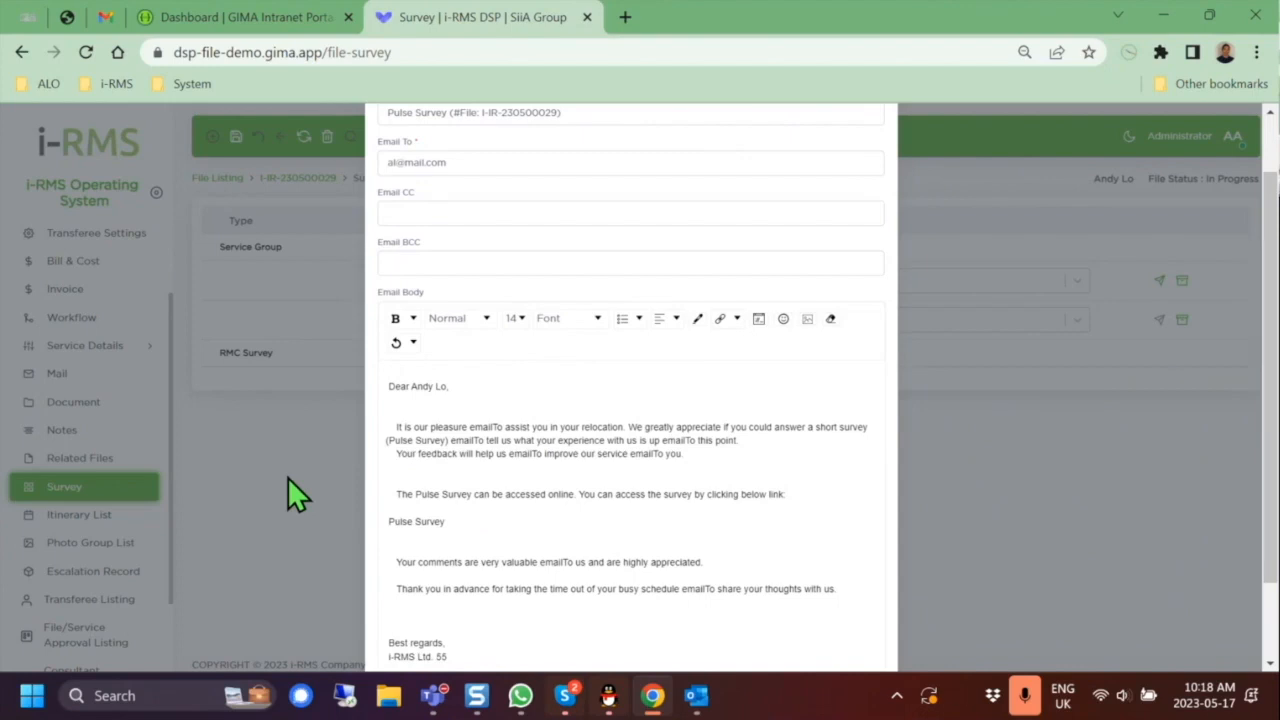
pyautogui.scroll(-1, 288, 477)
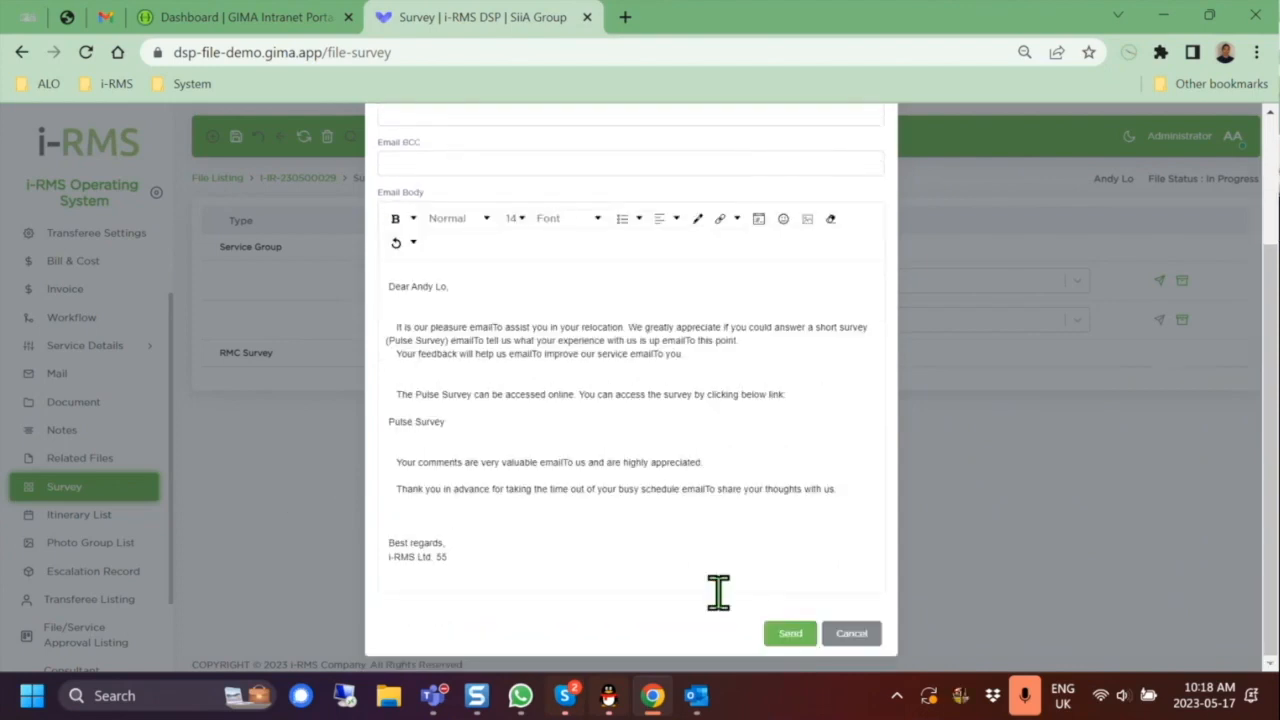
pyautogui.click(851, 633)
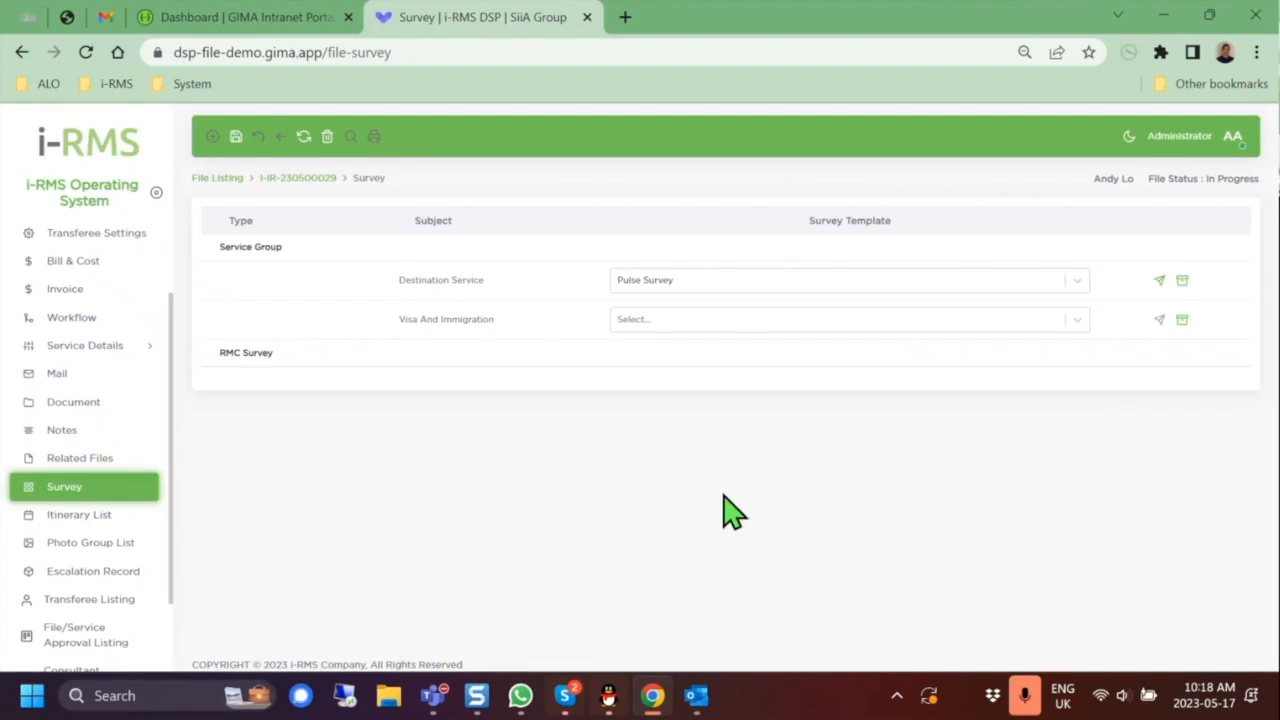
pyautogui.scroll(-1, 92, 315)
pyautogui.scroll(2, 94, 318)
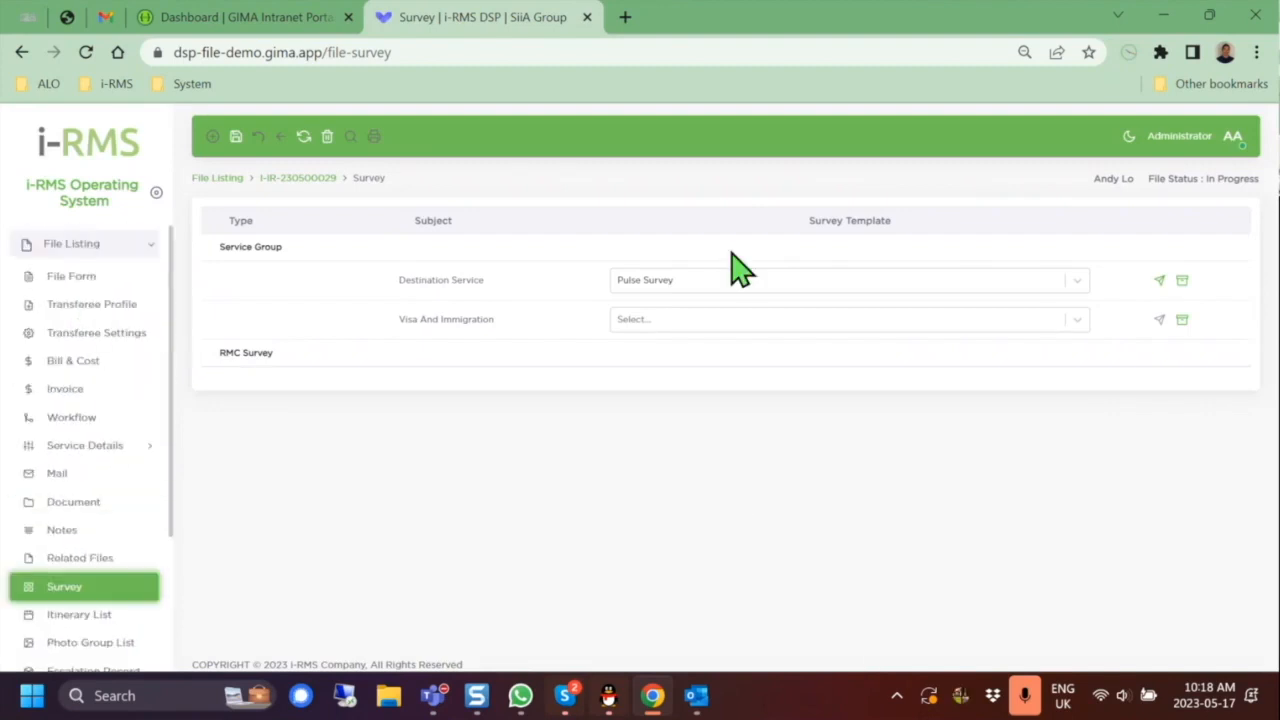